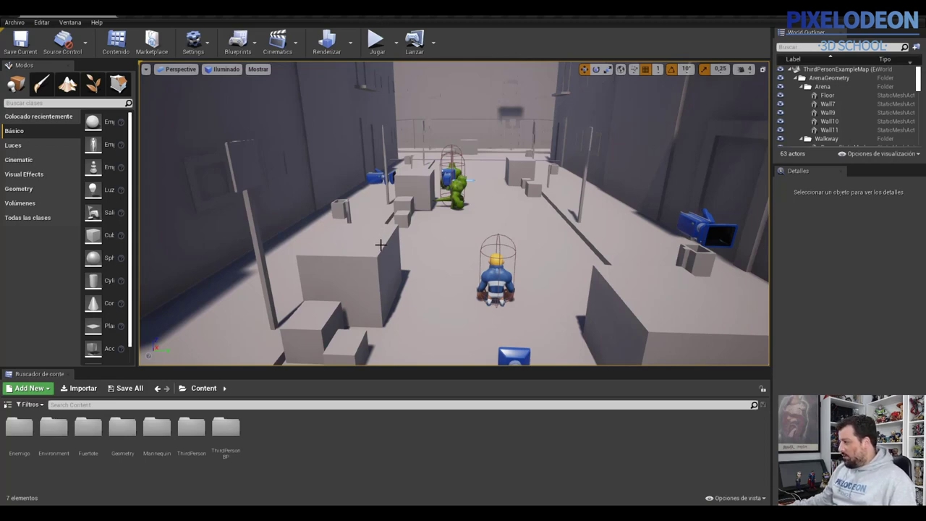
- Look over the green enemies in the arena, then launch the ThirdPersonExampleMap in Play
right_click_drag(380, 245, 377, 249)
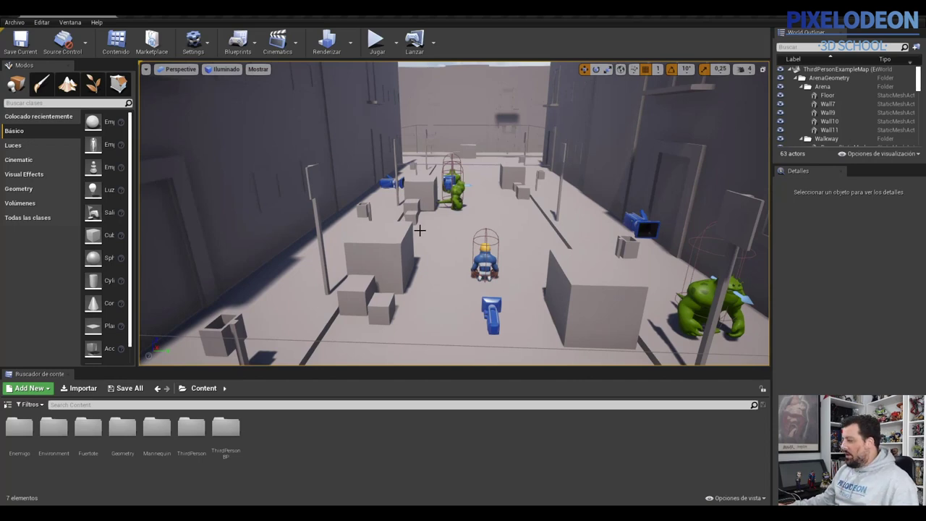
scroll(427, 225, "up", 2)
scroll(434, 224, "up", 2)
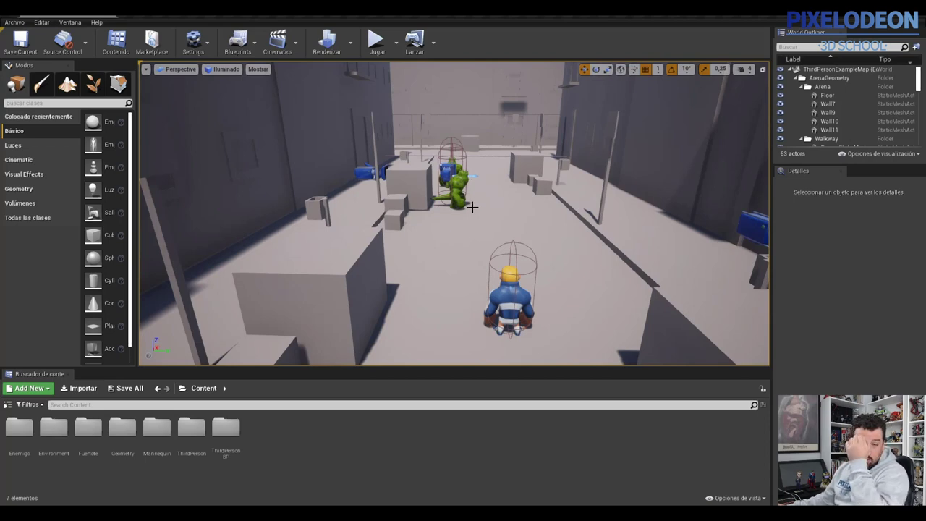
scroll(472, 207, "up", 2)
scroll(477, 207, "down", 2)
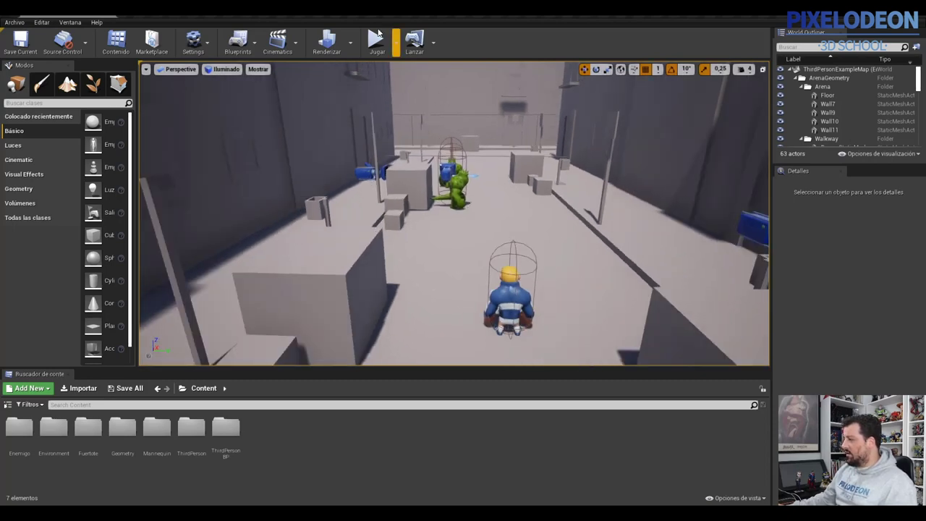
left_click(375, 41)
- Take control of the character, collect a resource and walk past a green monster
left_click(460, 278)
key("w")
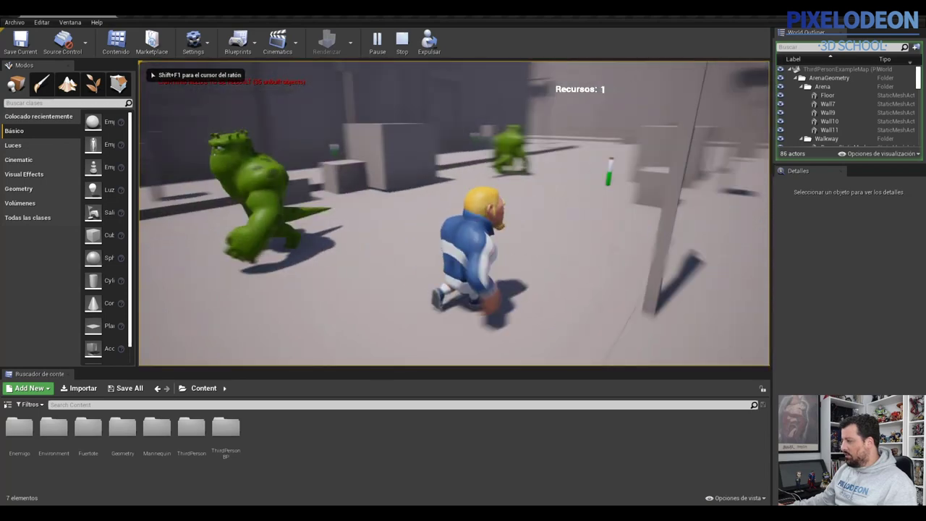
key("w")
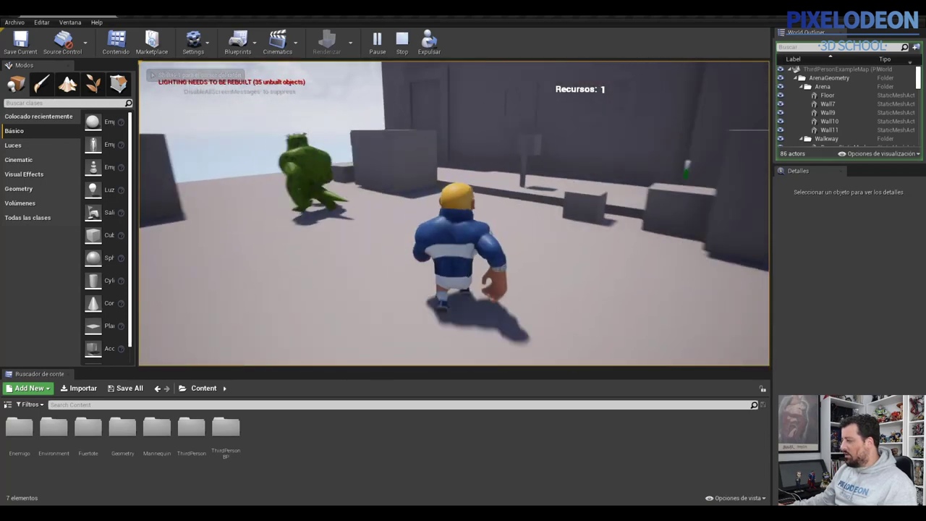
key("w")
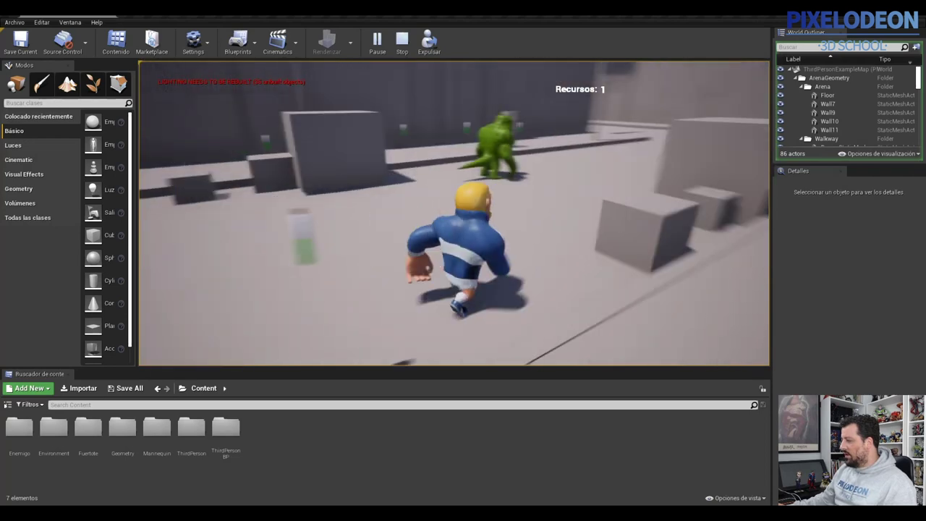
key("s")
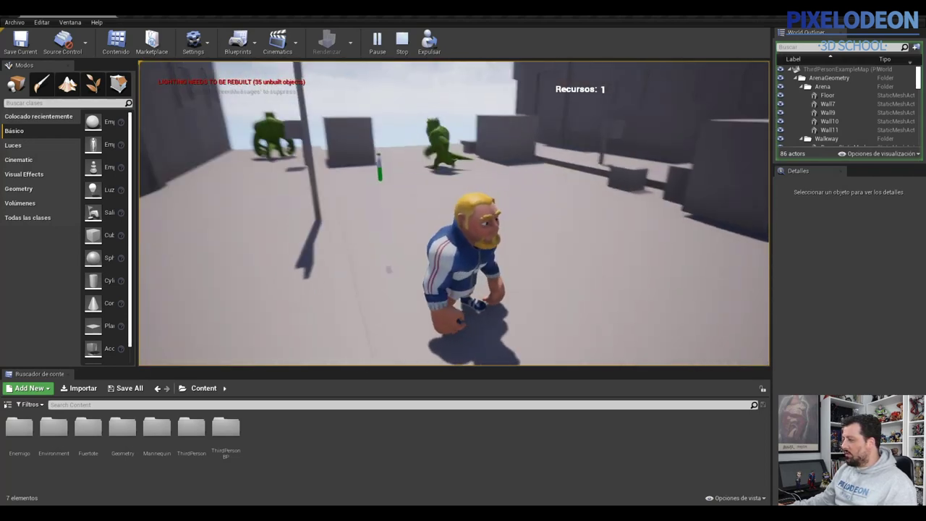
key("w")
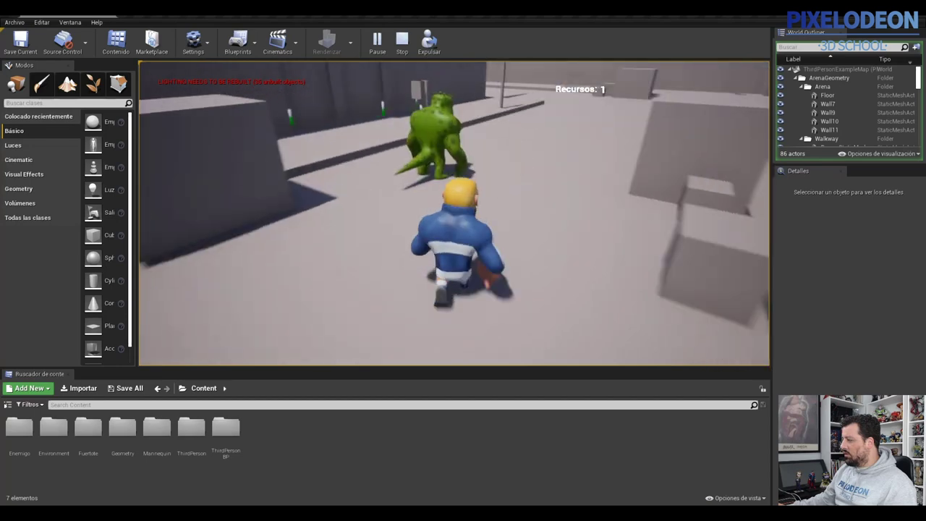
key("a")
key("w")
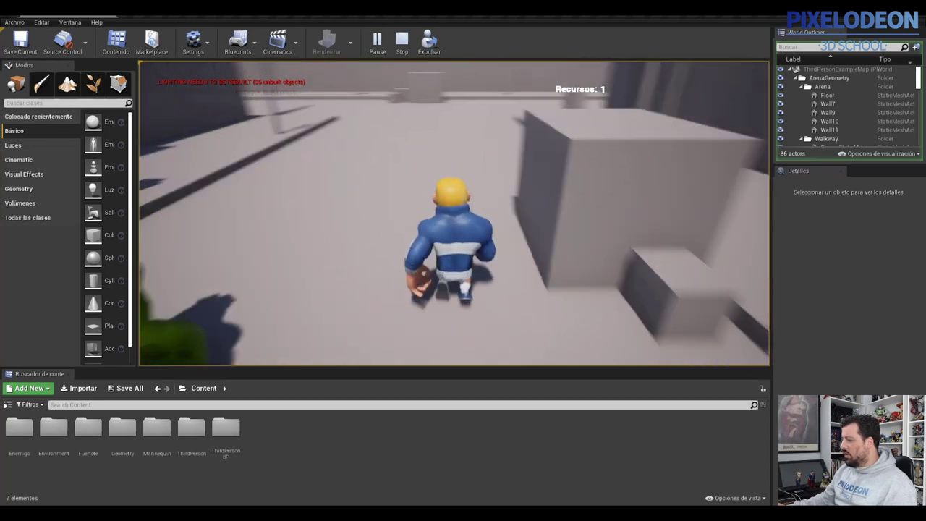
- Run through the corridor collecting resources while evading chasing monsters, then stop playing
key("w")
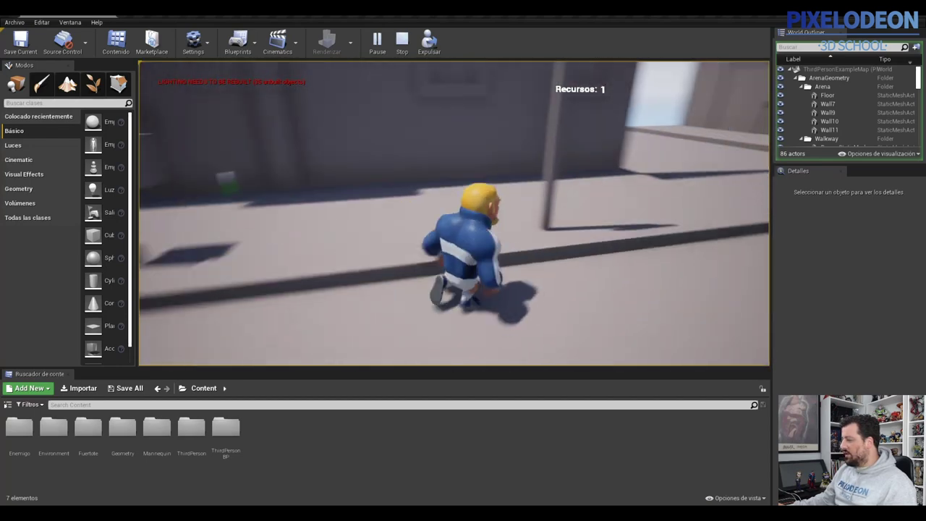
key("w")
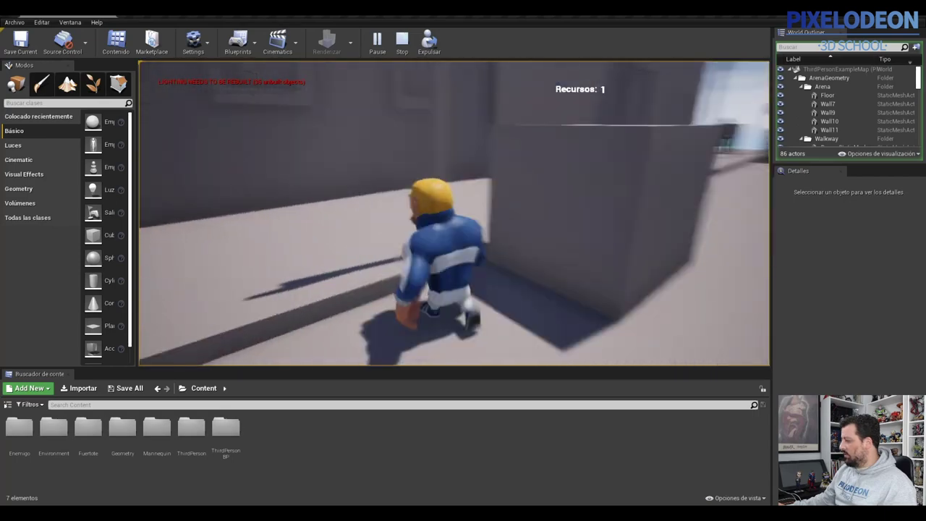
key("w")
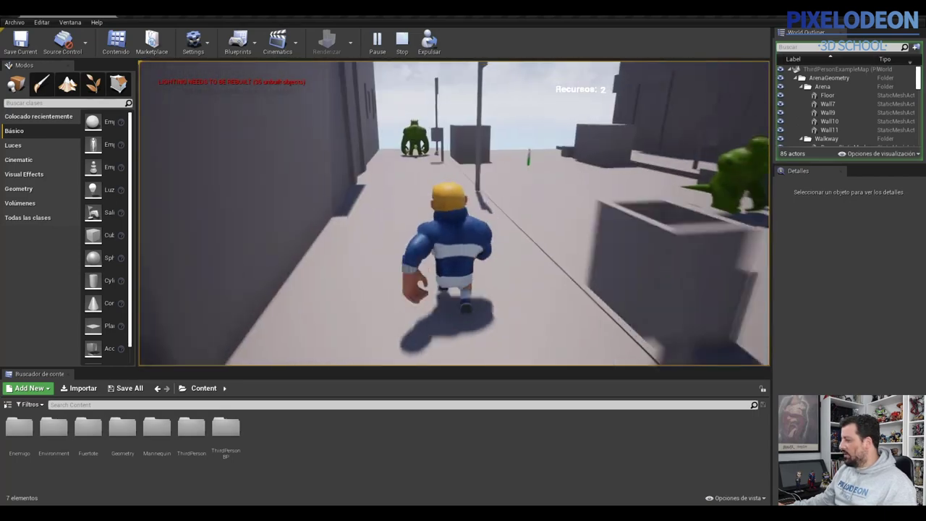
key("s")
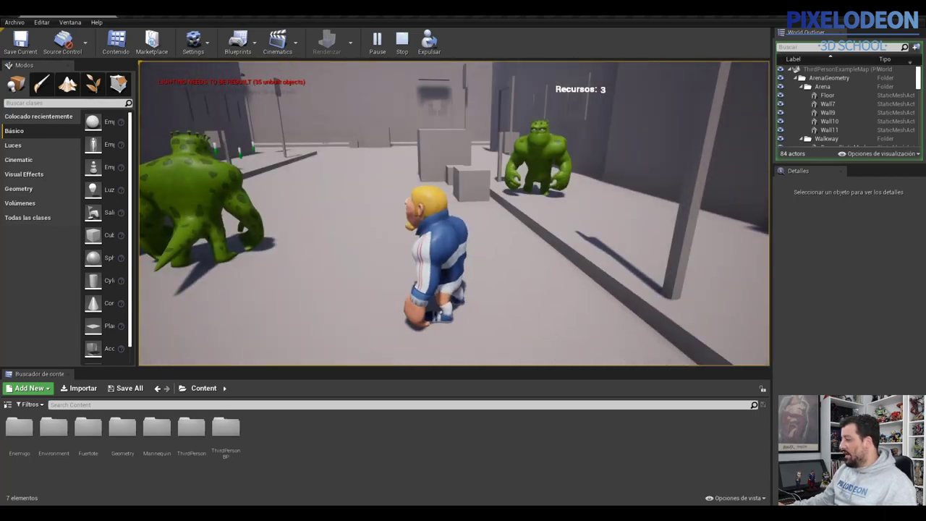
key("w")
key("w")
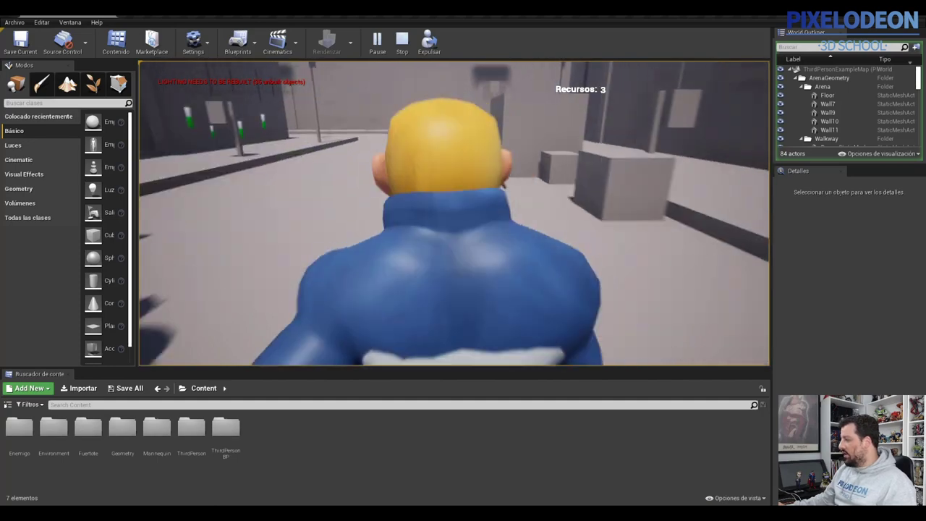
key("s")
key("w")
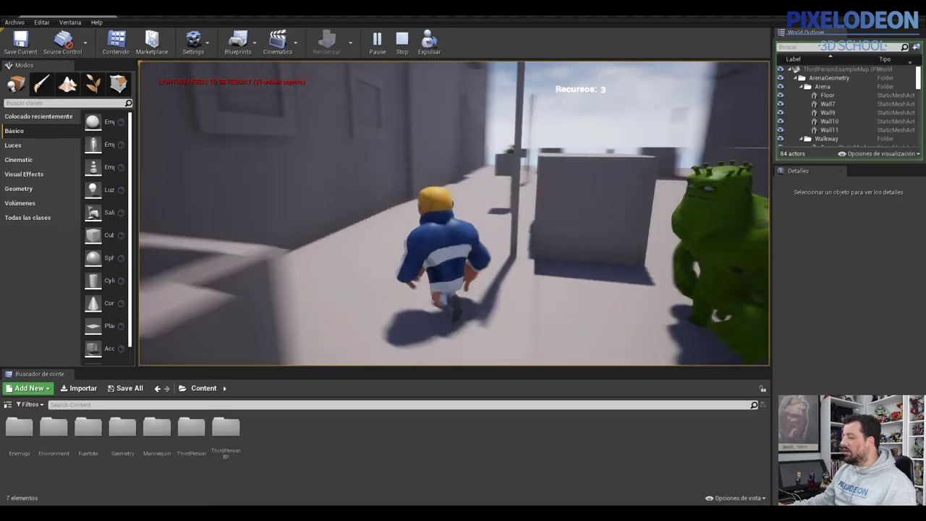
key("a")
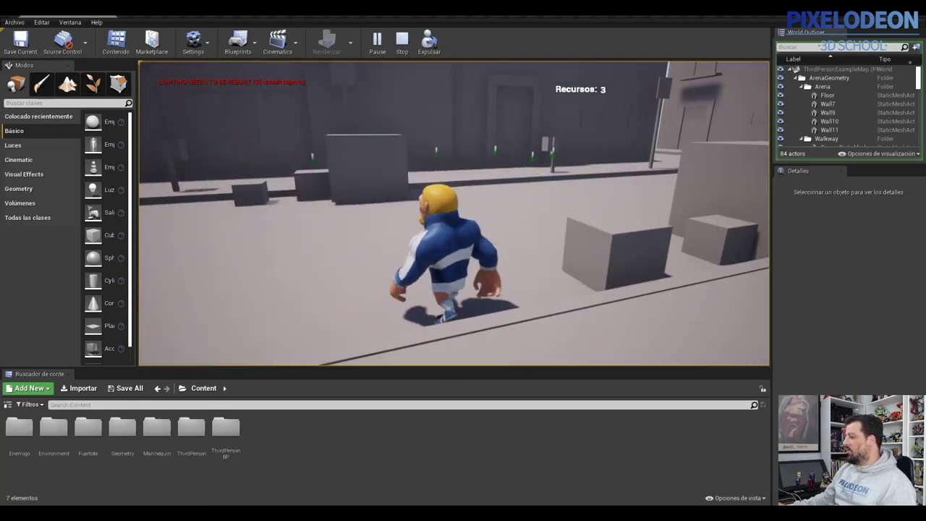
key("Escape")
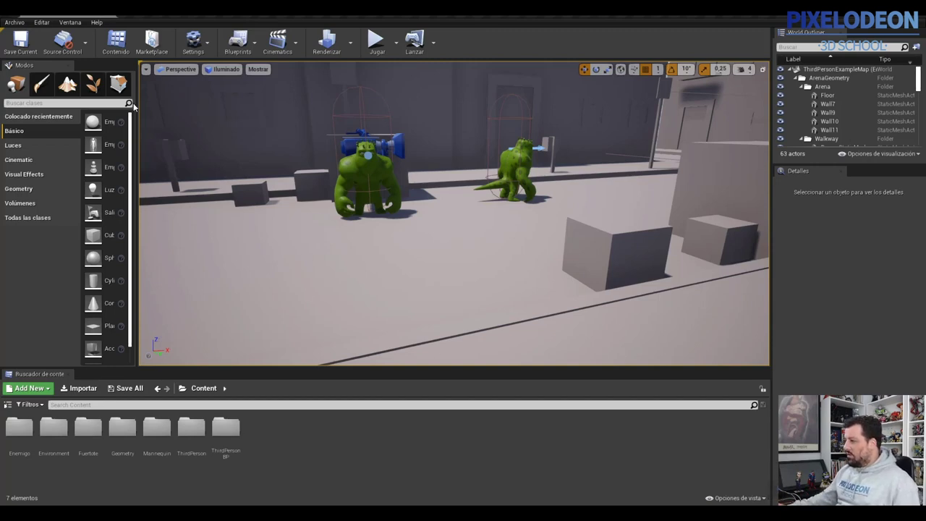
- Create a new Blueprint project, MyProject2, from the Games > Third Person template
left_click(14, 22)
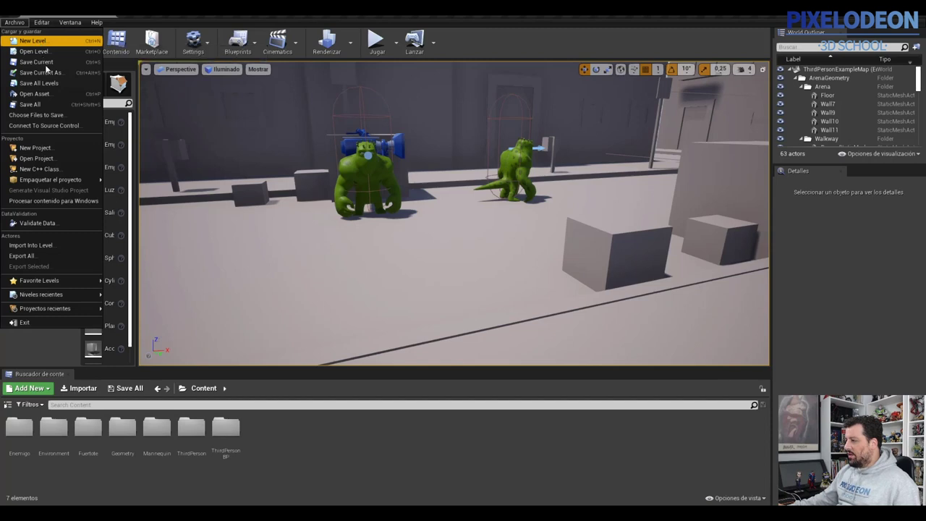
left_click(45, 148)
left_click(303, 139)
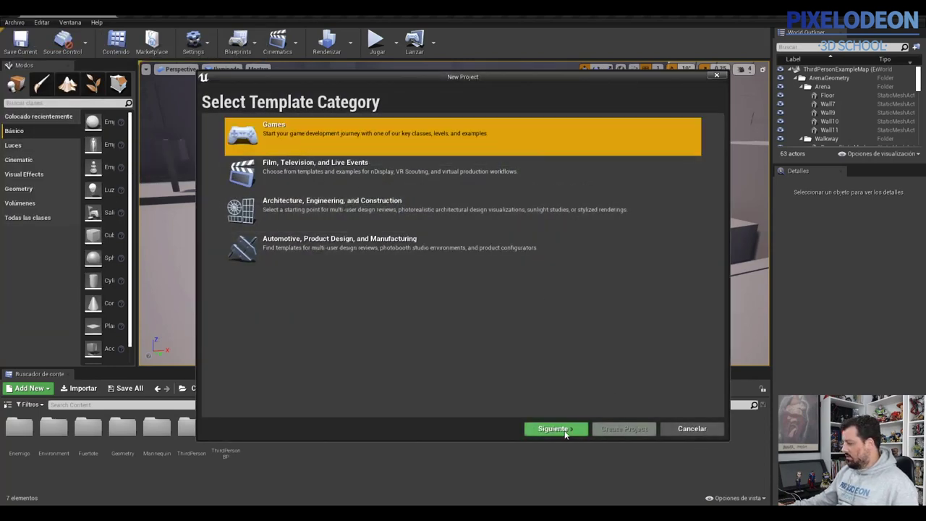
left_click(566, 430)
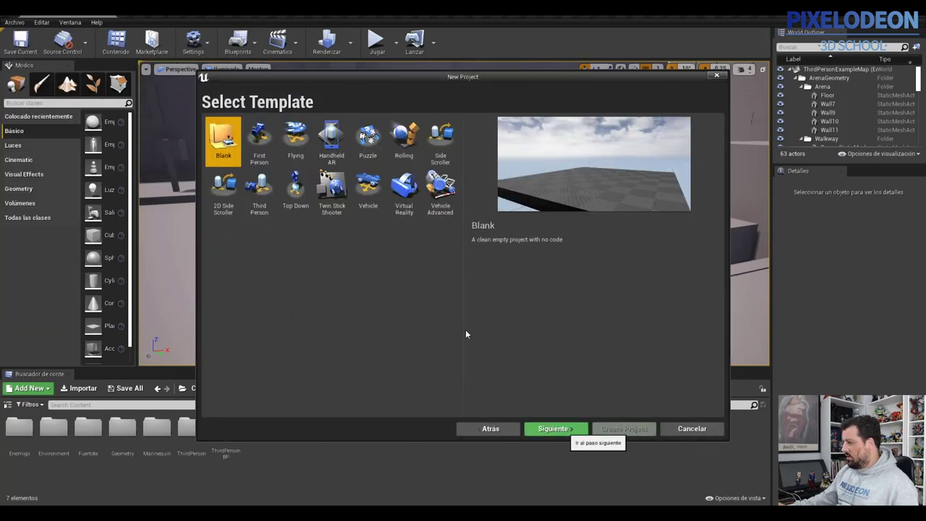
left_click(261, 189)
left_click(553, 428)
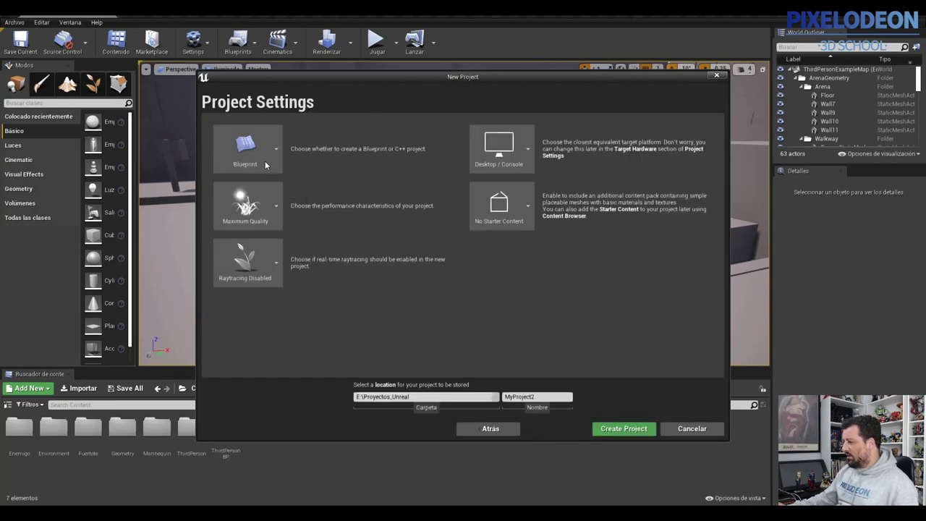
left_click(549, 397)
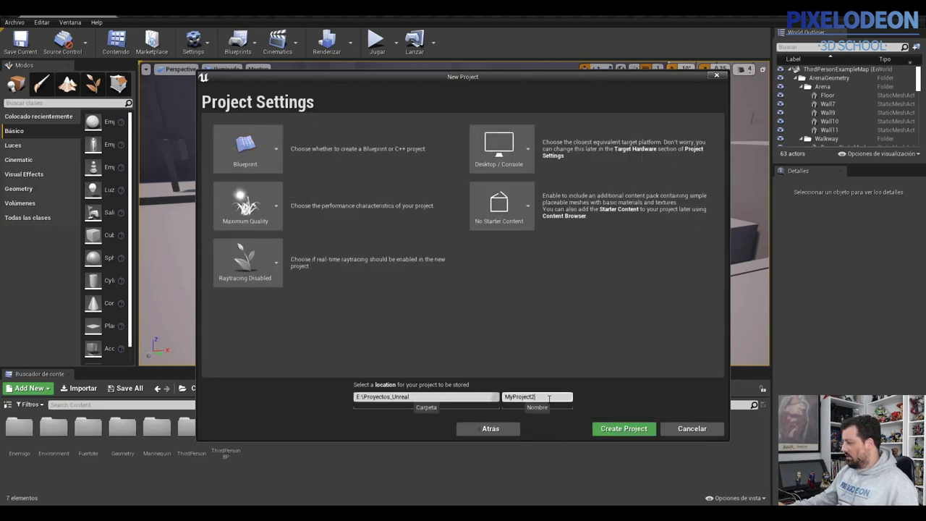
double_click(523, 397)
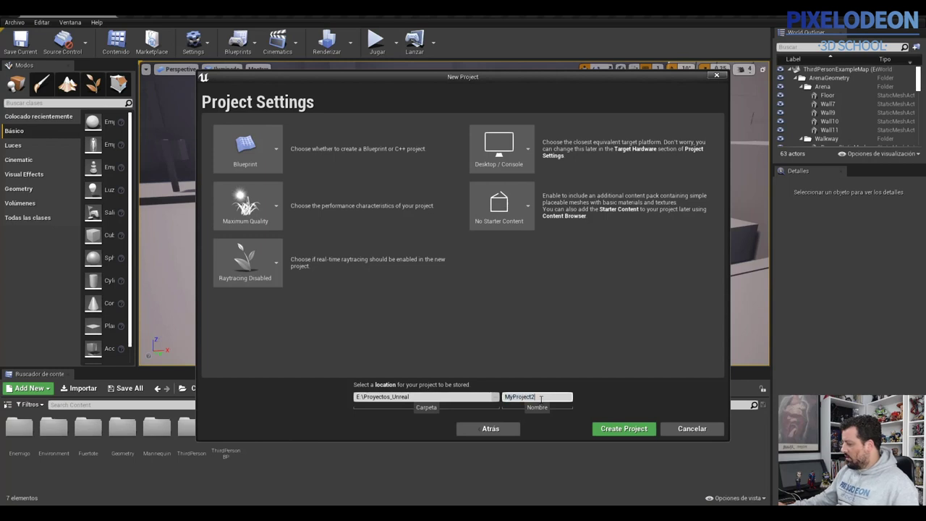
left_click(623, 429)
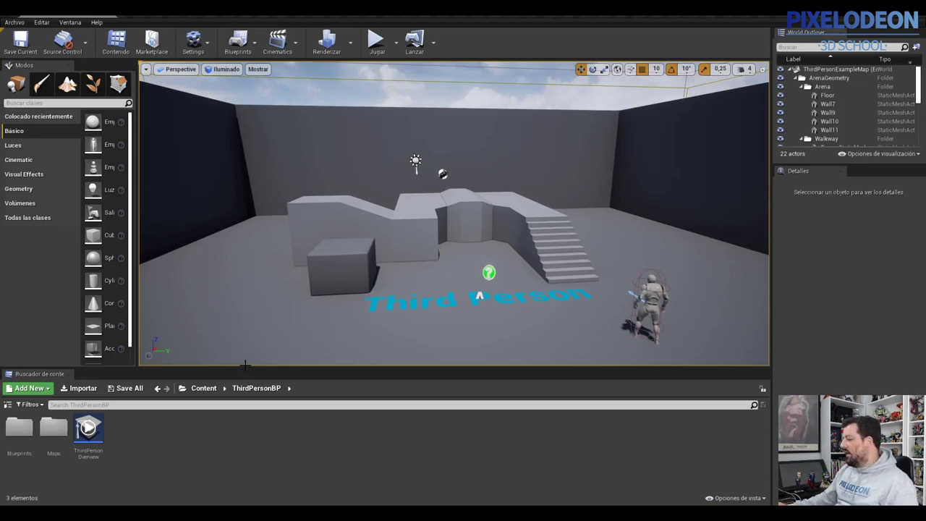
- Go up to the Content root showing Geometry, Mannequin, ThirdPerson and ThirdPersonBP folders
right_click(146, 440)
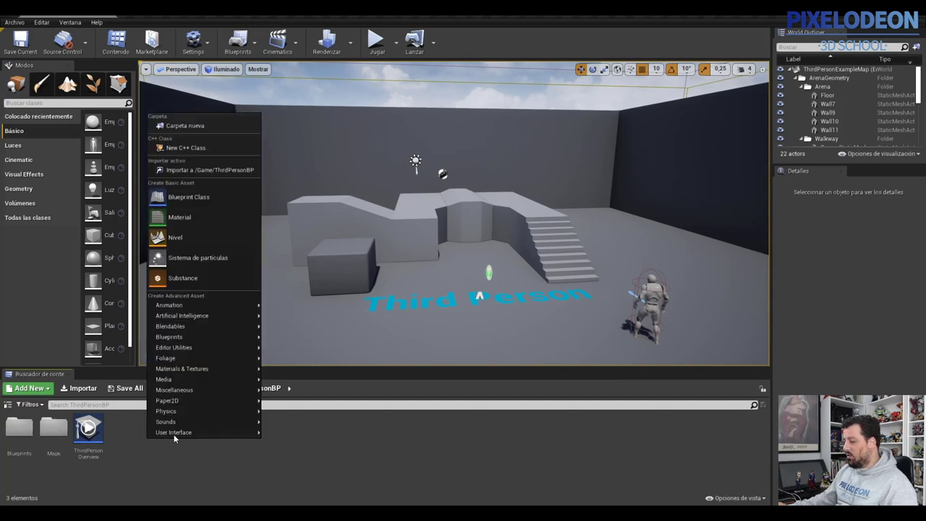
left_click(206, 388)
left_click(206, 388)
right_click(202, 427)
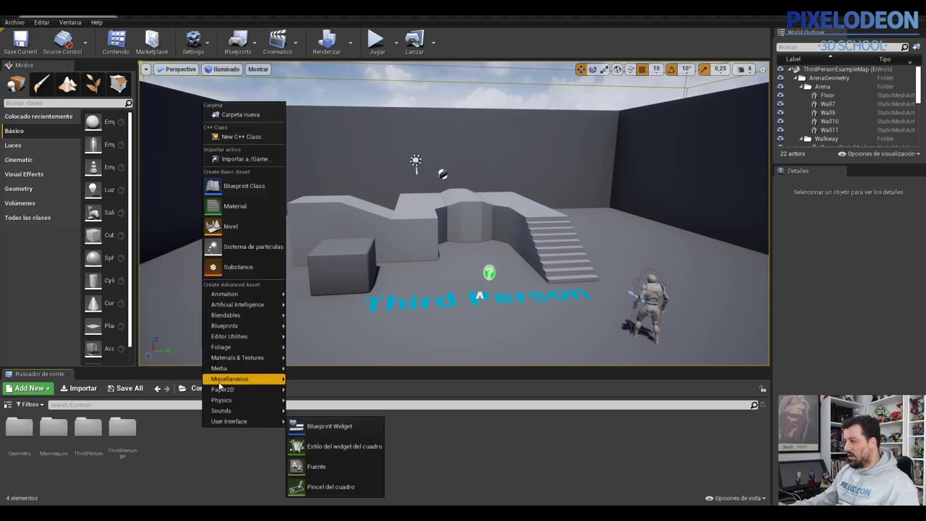
left_click(193, 437)
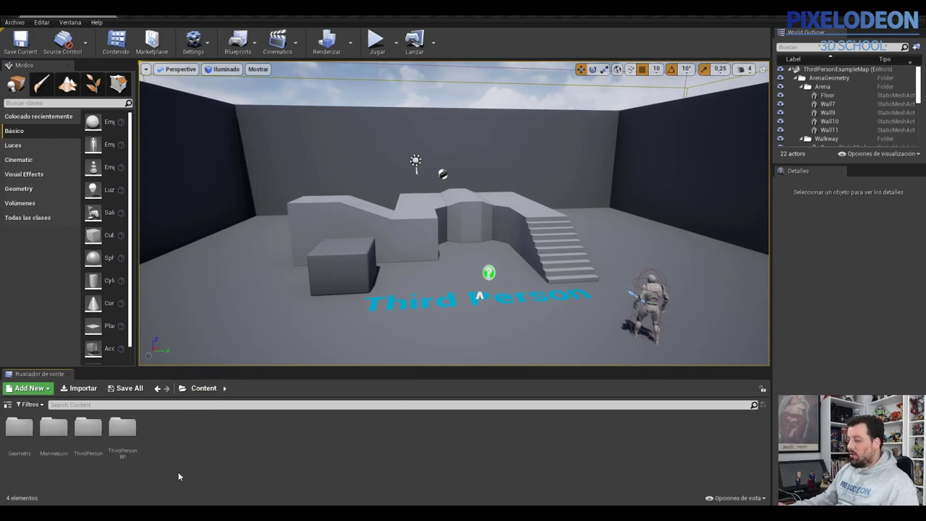
- Browse into the ThirdPersonBP > Blueprints folder in the Content Browser
double_click(119, 438)
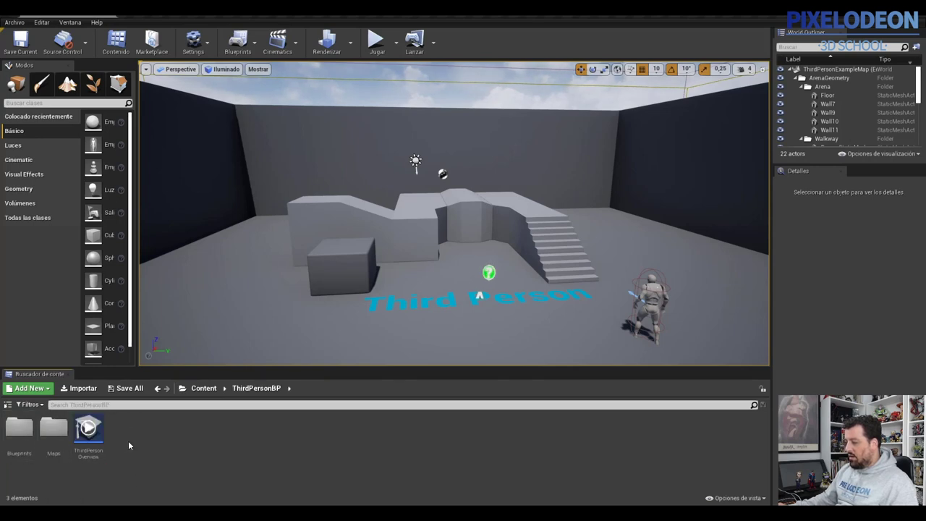
double_click(18, 429)
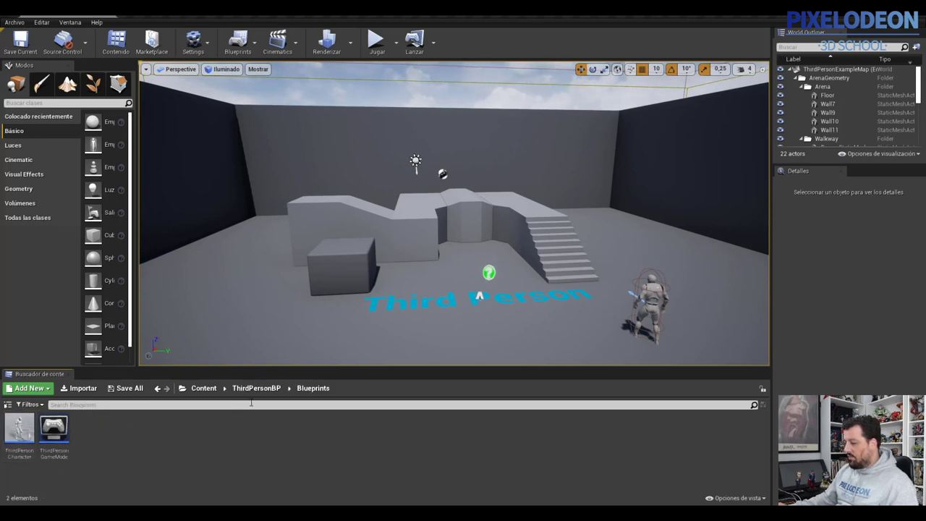
left_click(203, 388)
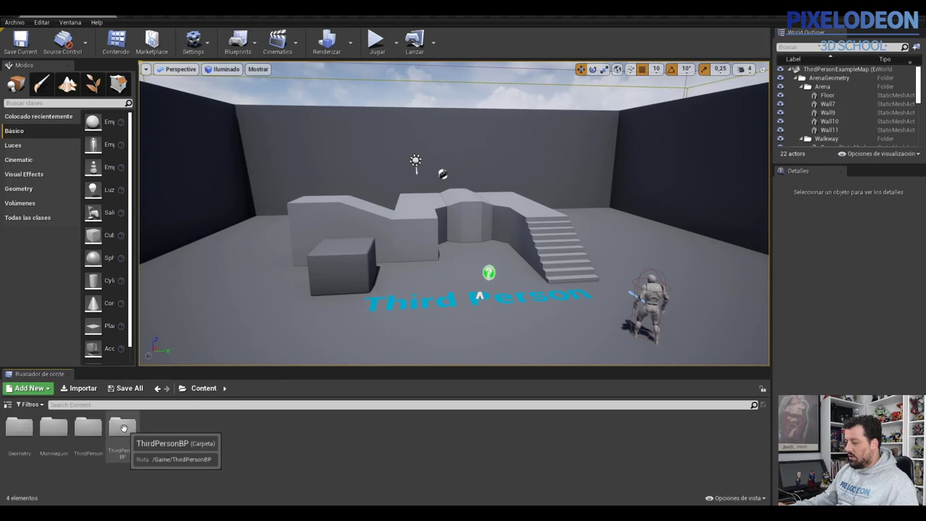
left_click(120, 430)
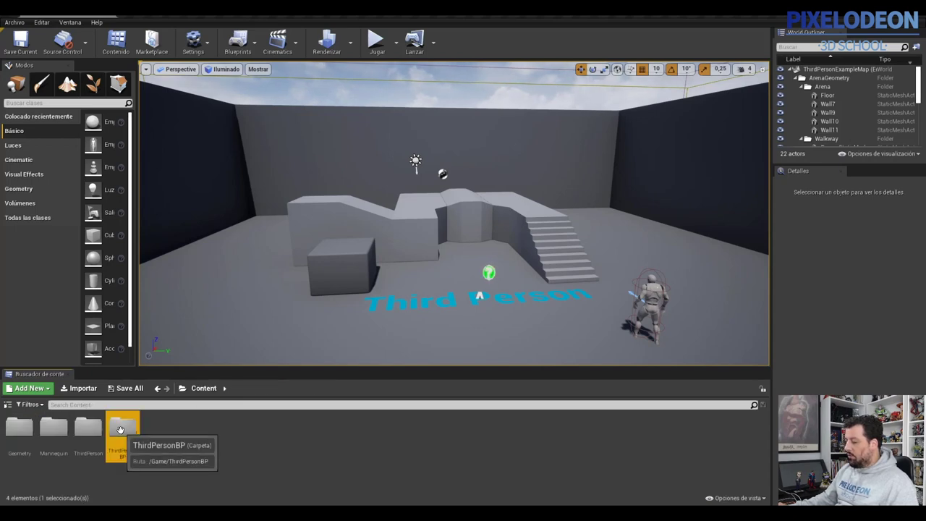
double_click(120, 429)
double_click(19, 428)
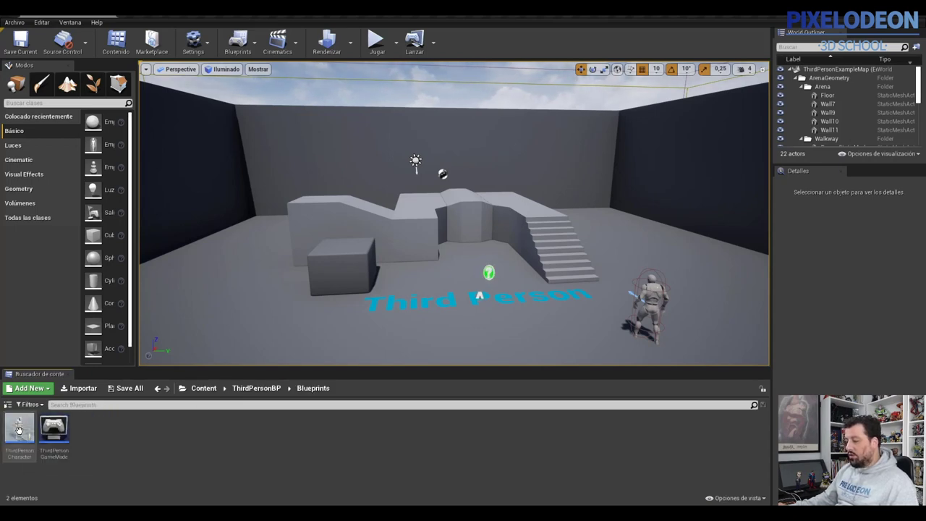
- Inspect the ThirdPersonCharacter Blueprint's viewport and Event Graph, then close it
double_click(18, 432)
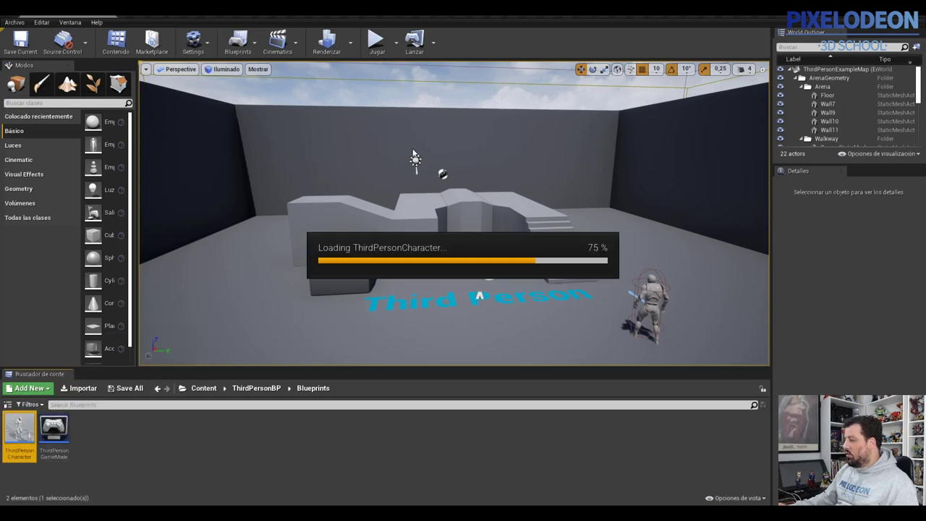
scroll(326, 313, "down", 2)
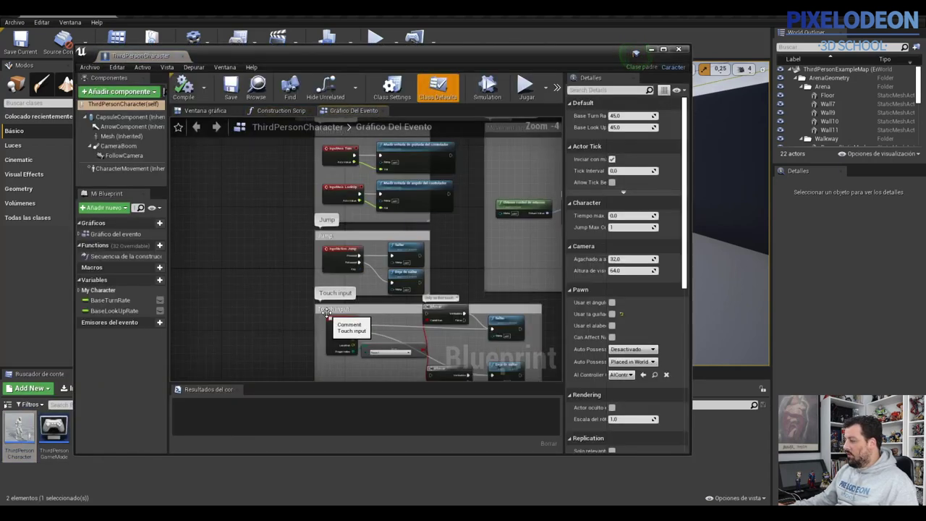
scroll(326, 312, "down", 8)
scroll(326, 313, "up", 6)
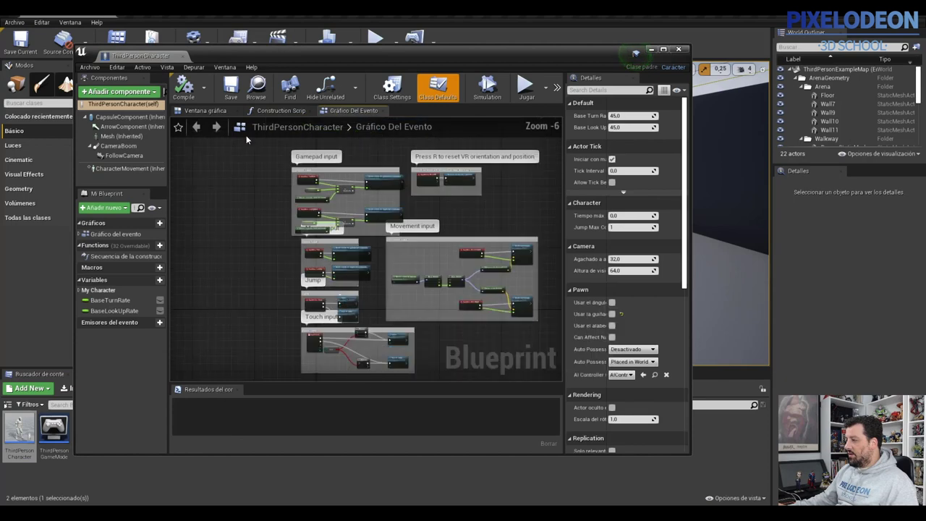
left_click(205, 110)
left_click(358, 111)
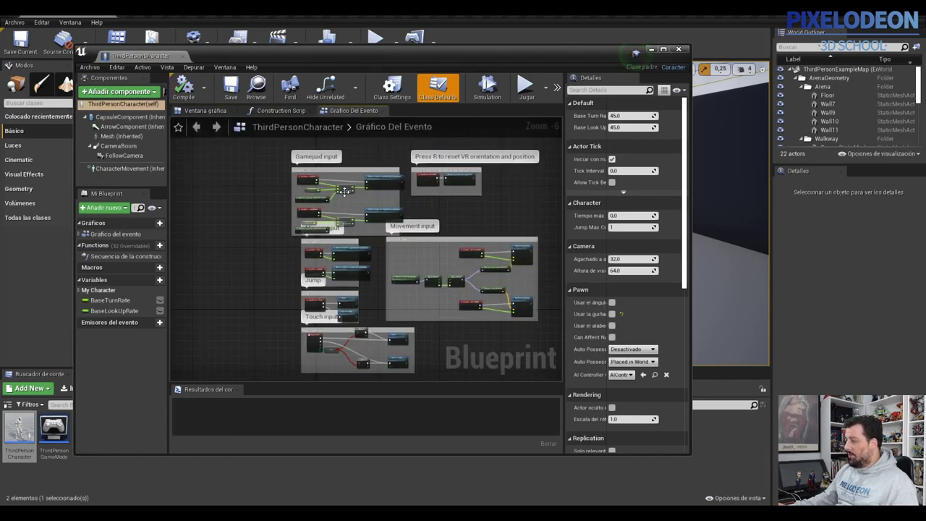
left_click(680, 51)
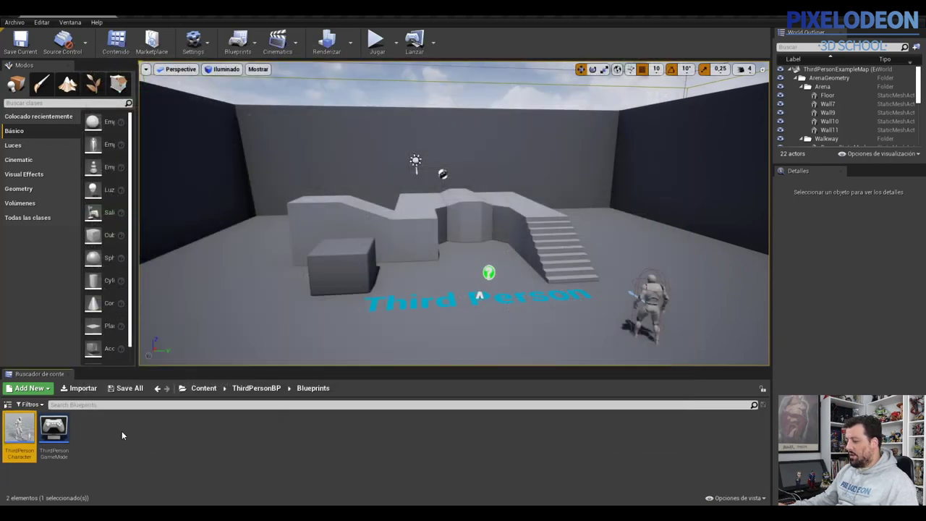
- Duplicate ThirdPersonCharacter and rename the copy to EnemigoPersonCharacter
right_click(23, 429)
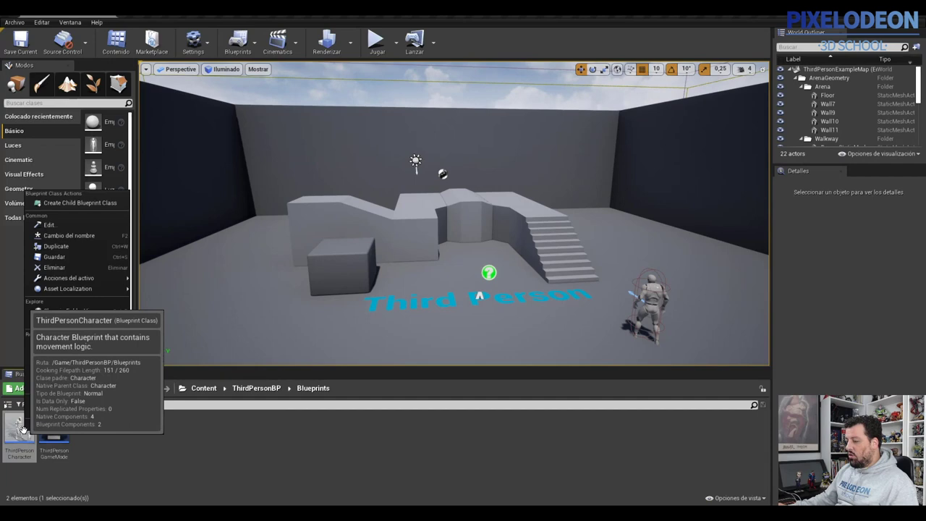
left_click(74, 246)
left_click(66, 456)
key("BackSpace")
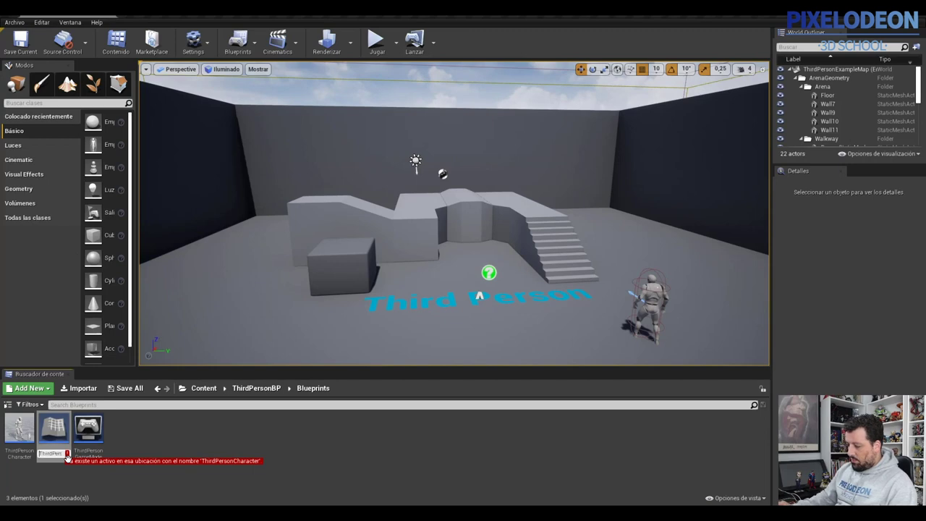
key("BackSpace")
key("BackSpace")
key("BackSpace")
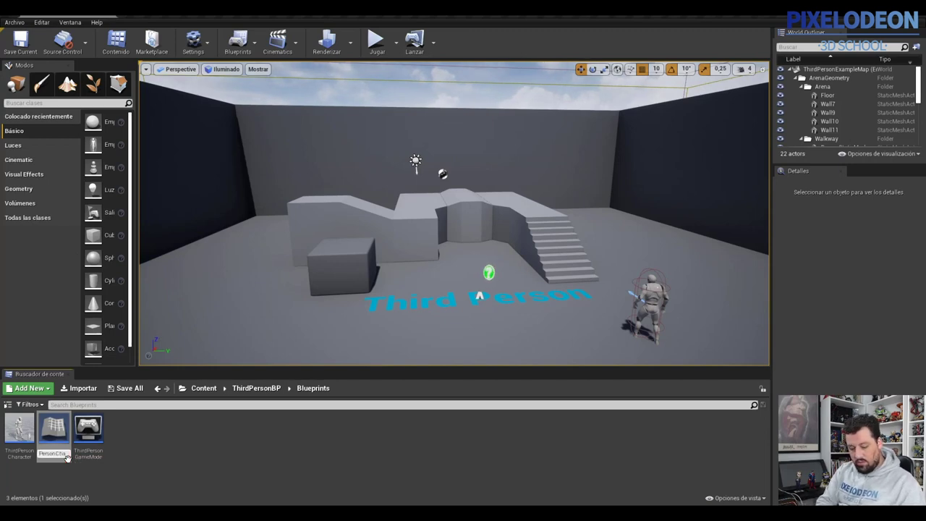
key("BackSpace")
key("BackSpace")
type("Enemigo")
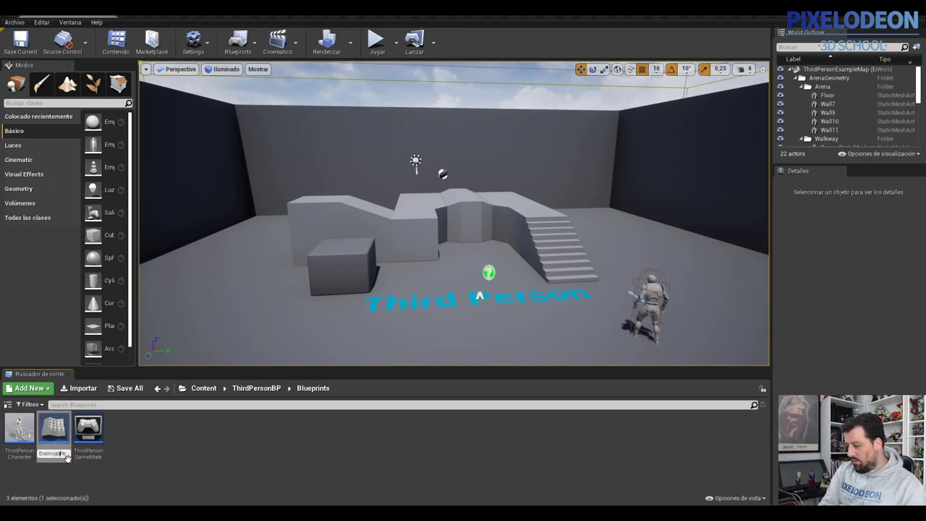
key("Return")
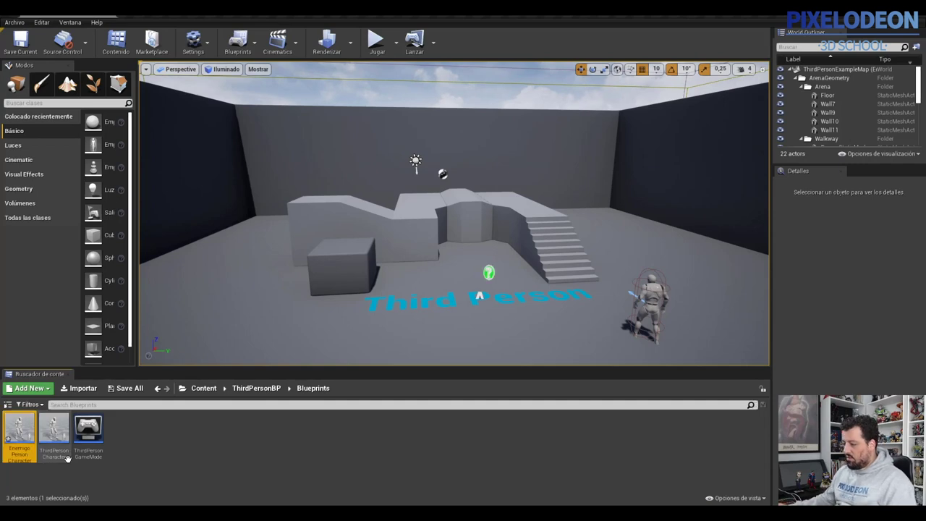
- Remove 'Person' so the copy is named EnemigoCharacter
left_click(29, 454)
left_click(28, 454)
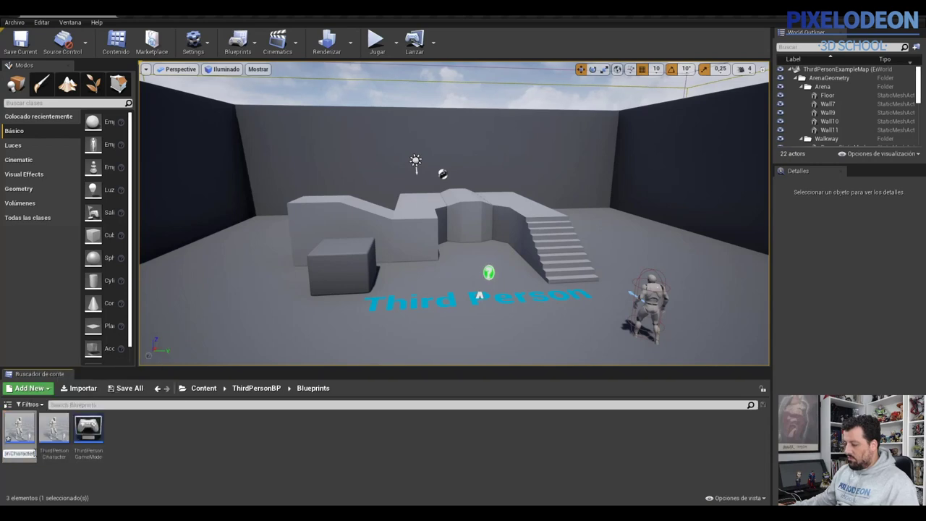
key("BackSpace")
key("BackSpace")
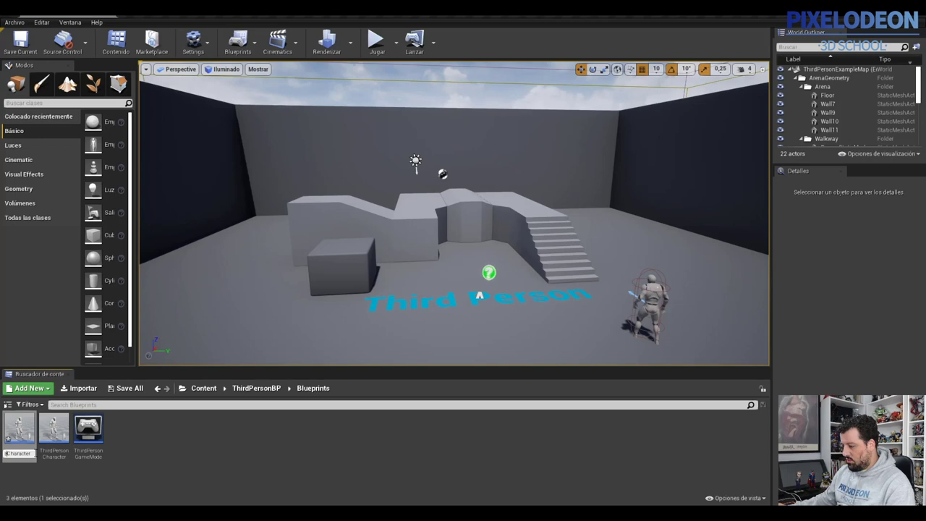
type("Enemigo")
key("Return")
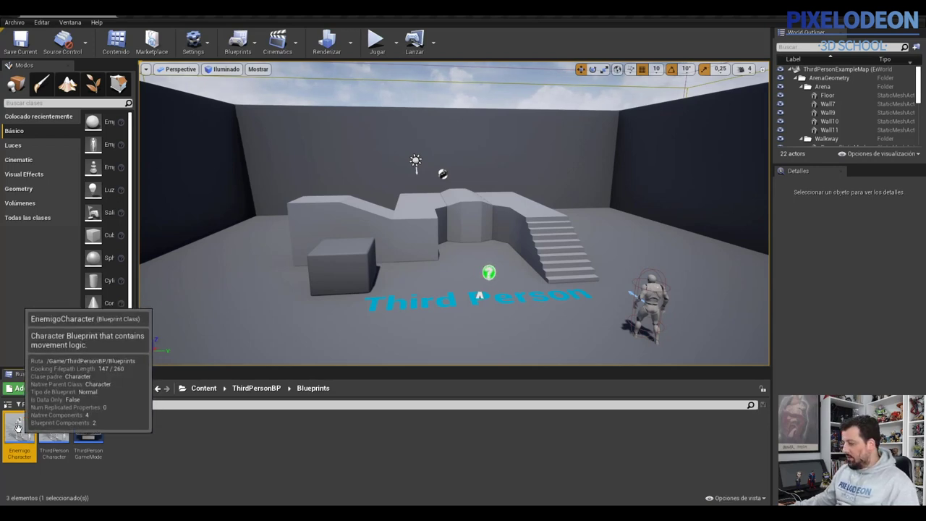
right_click_drag(387, 259, 387, 289)
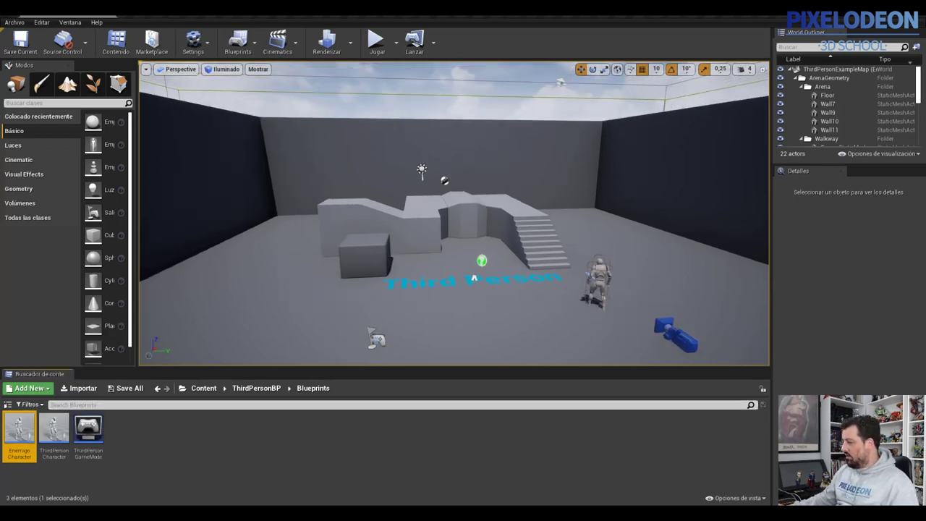
- Place an EnemigoCharacter in the level on the arena's right side near the stairs
right_click_drag(477, 223, 521, 217)
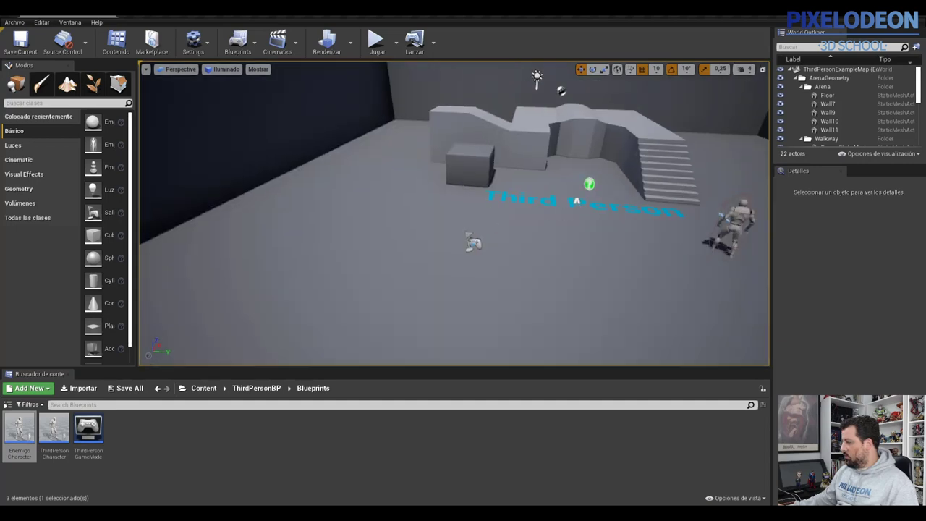
right_click_drag(217, 288, 235, 288)
left_click_drag(18, 437, 383, 235)
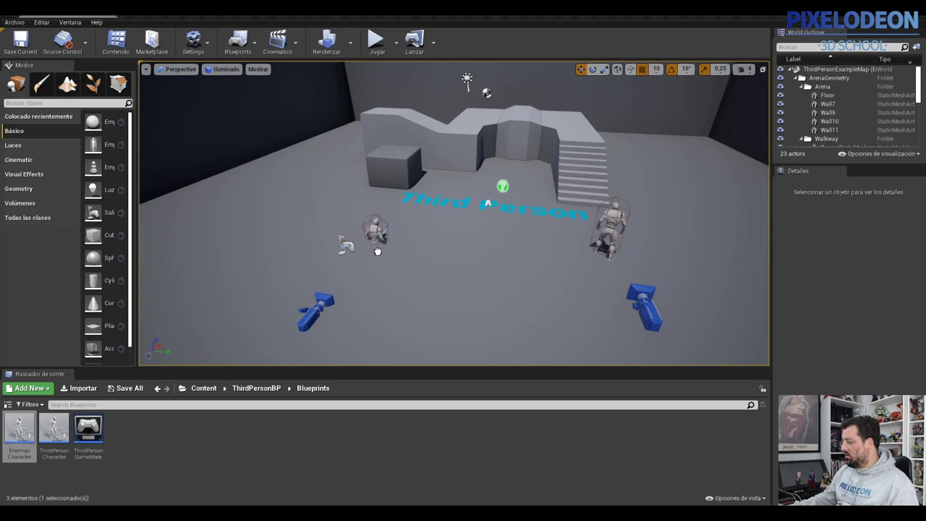
left_click_drag(384, 235, 672, 170)
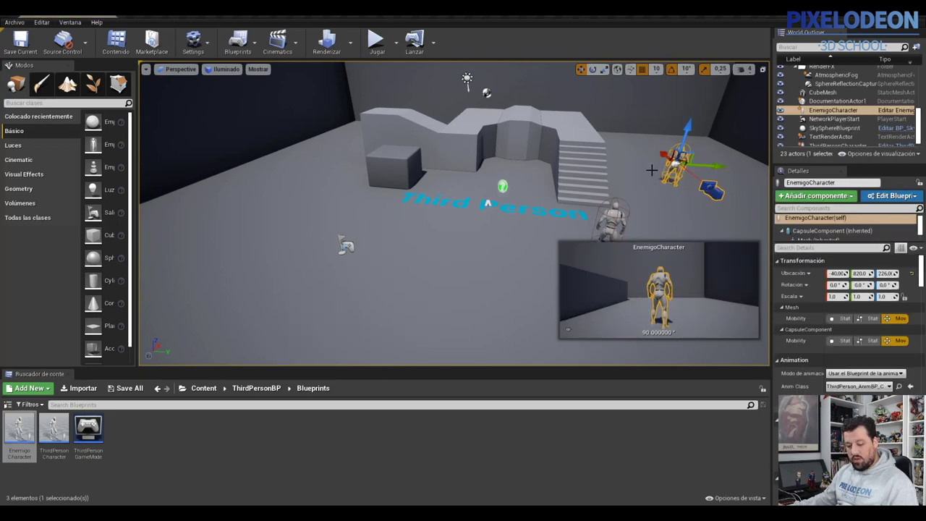
- Focus and orbit around the new enemy, then widen the Modes panel and show Volumes
key("f")
left_click_drag(506, 217, 433, 218, "alt")
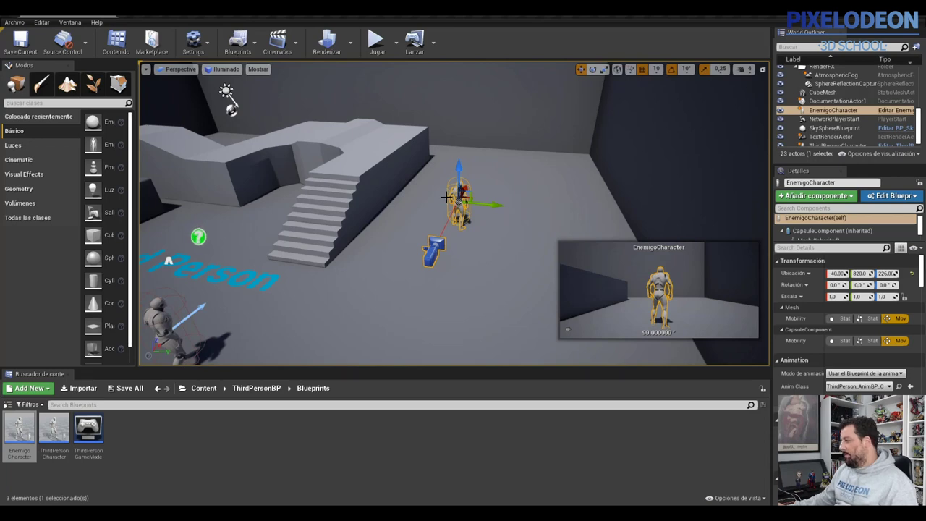
mouse_move(446, 196)
left_mouse_down("alt")
mouse_move(443, 203)
mouse_move(463, 205)
mouse_move(210, 229)
left_mouse_up("alt")
left_click_drag(135, 220, 226, 218)
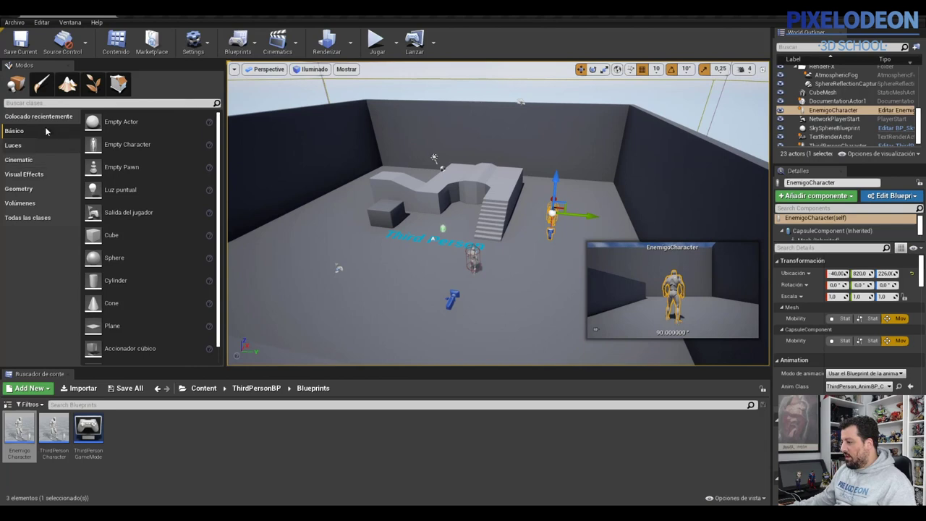
left_click(31, 205)
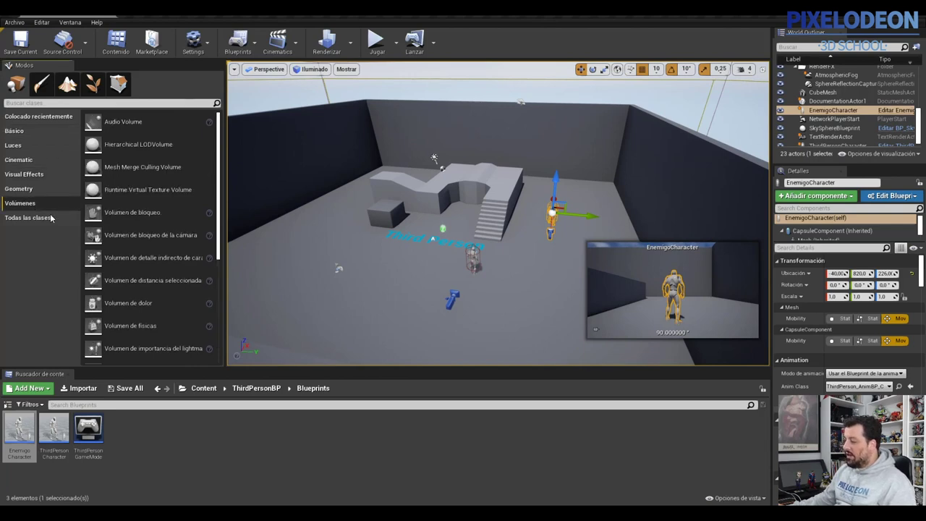
- Drop a Nav Mesh Bounds Volume into the arena
scroll(152, 253, "down", 2)
scroll(152, 253, "down", 1)
scroll(154, 254, "down", 1)
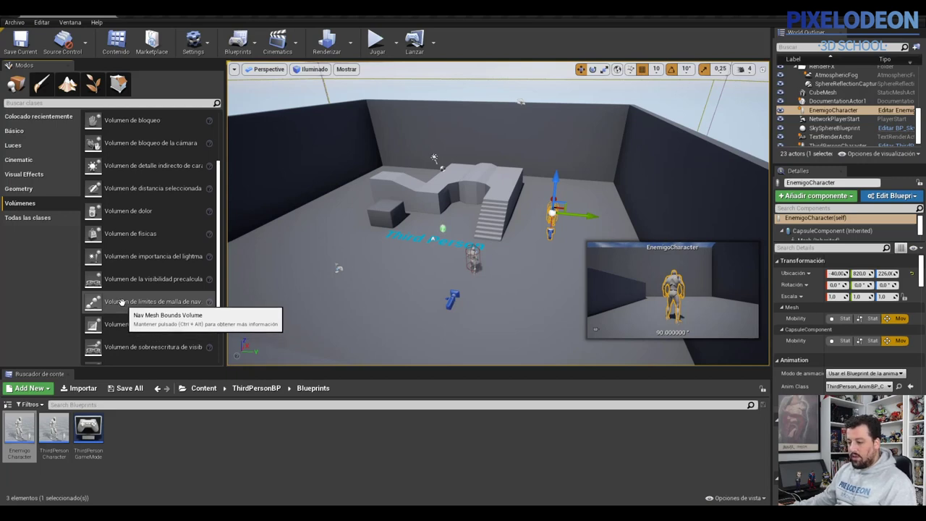
left_click_drag(122, 302, 244, 249)
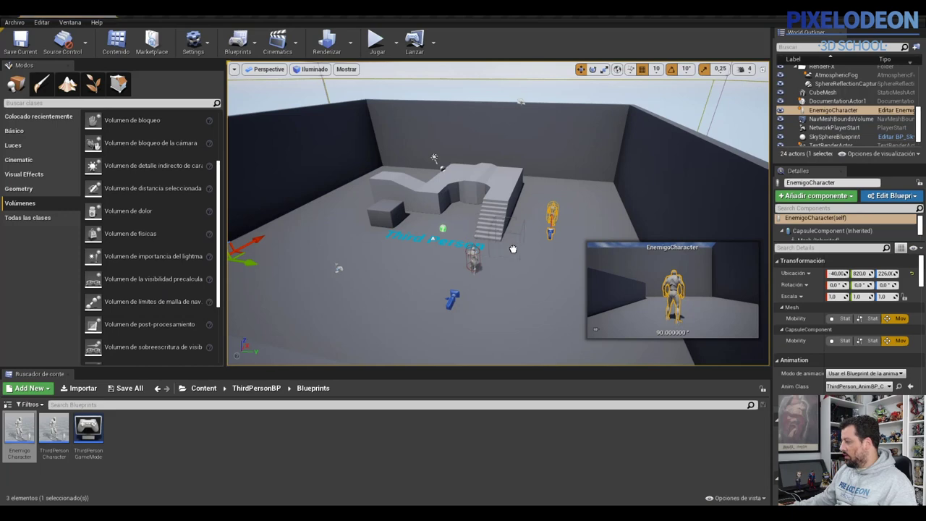
left_click_drag(515, 247, 513, 249)
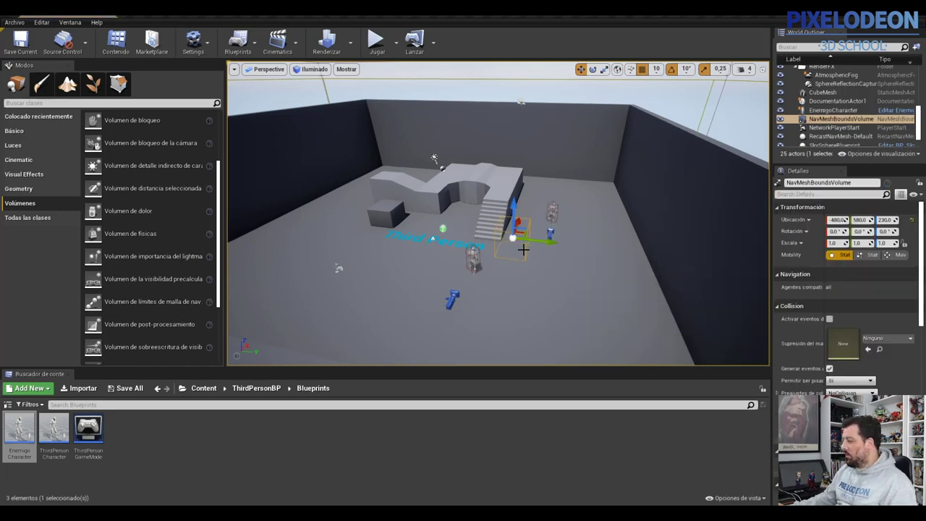
left_click(612, 77)
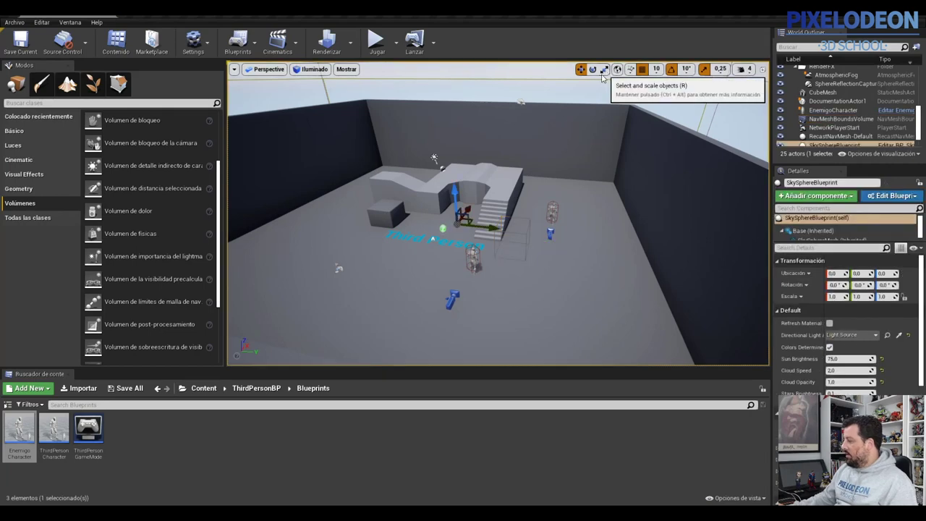
- Scale the NavMeshBoundsVolume to 7.0 in X and Y and show the navmesh
left_click(527, 232)
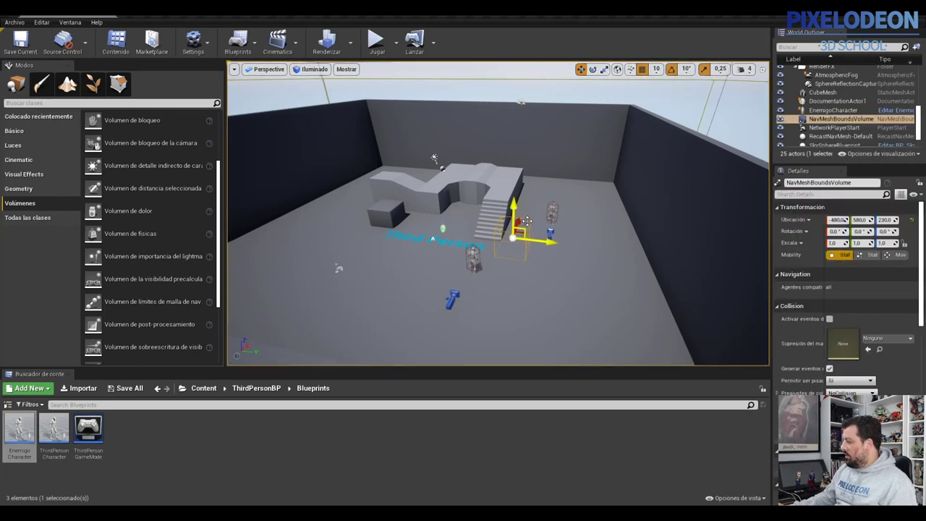
left_click(604, 68)
left_click_drag(529, 222, 535, 239)
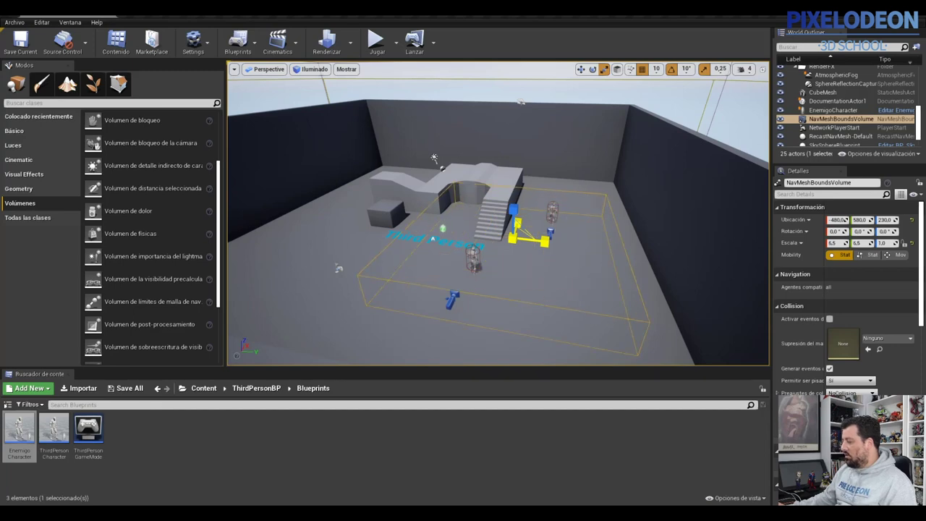
left_click_drag(532, 239, 482, 247)
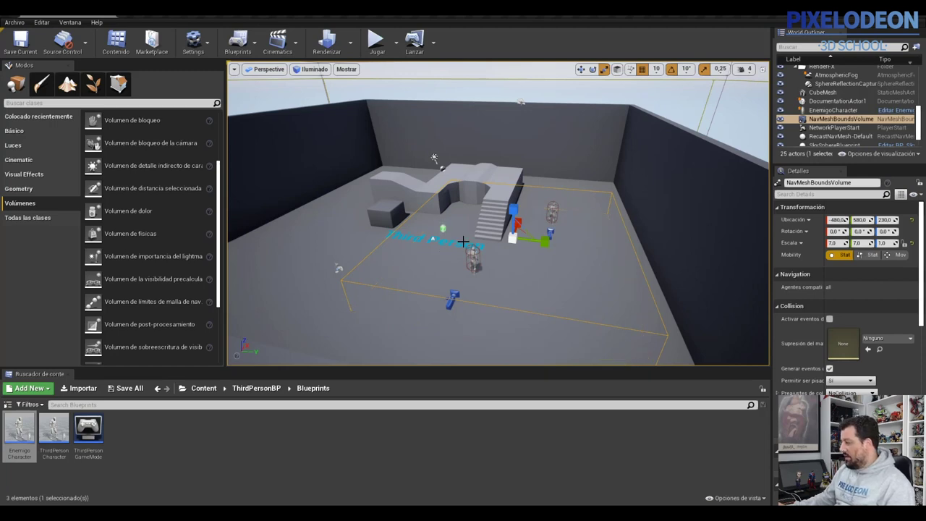
key("p")
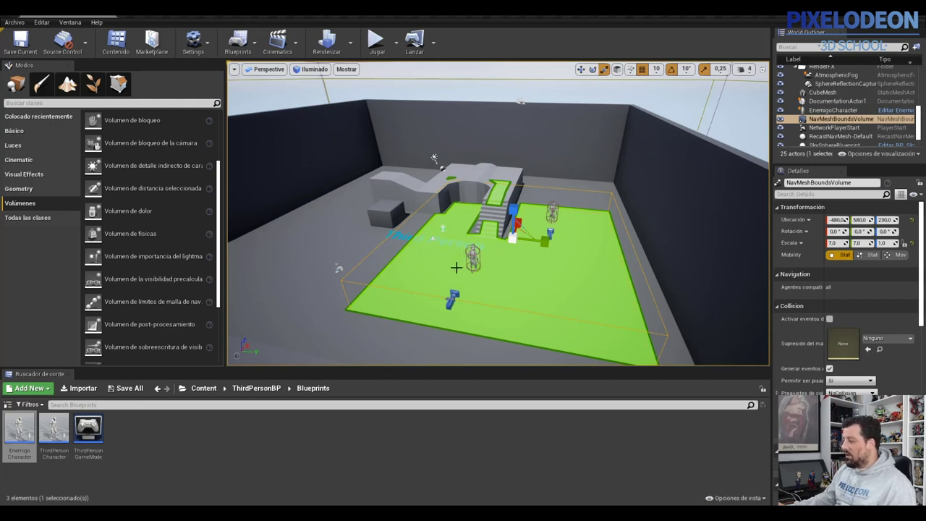
- Scale the NavMeshBoundsVolume to 8.75, 8.75, 2.0 and shift it over the stairs and platform
left_click_drag(521, 213, 519, 195)
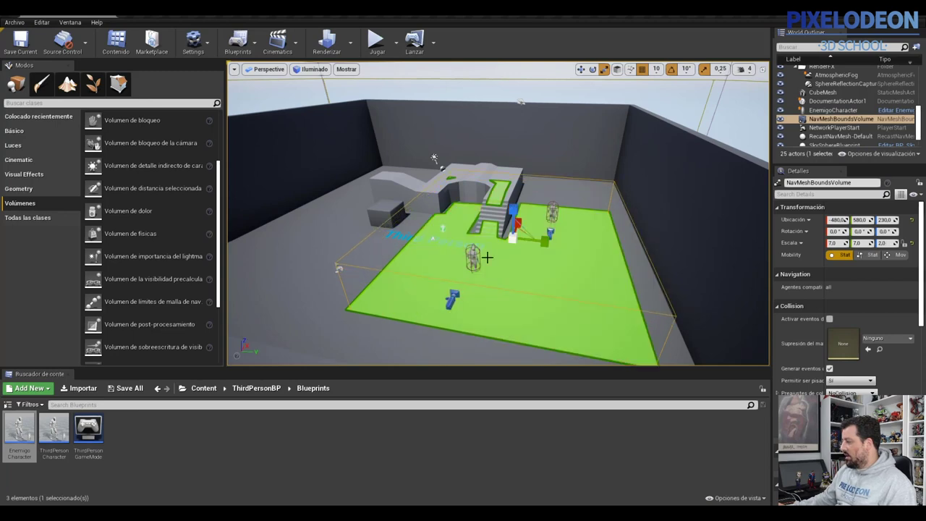
left_click_drag(515, 236, 559, 253)
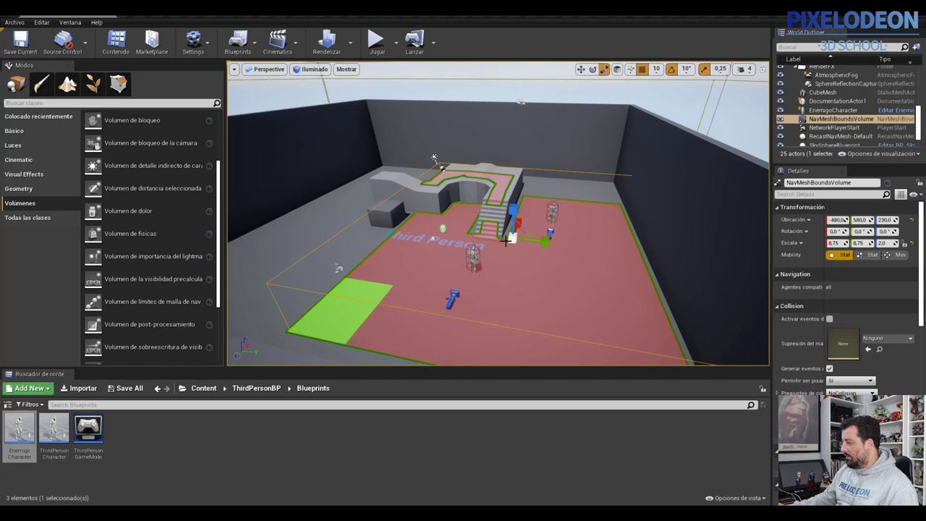
key("w")
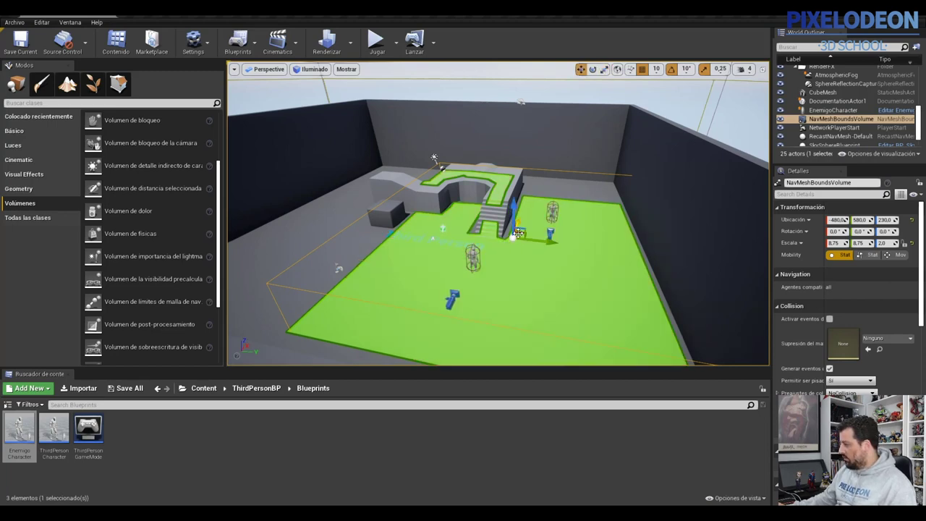
left_click_drag(521, 233, 534, 195)
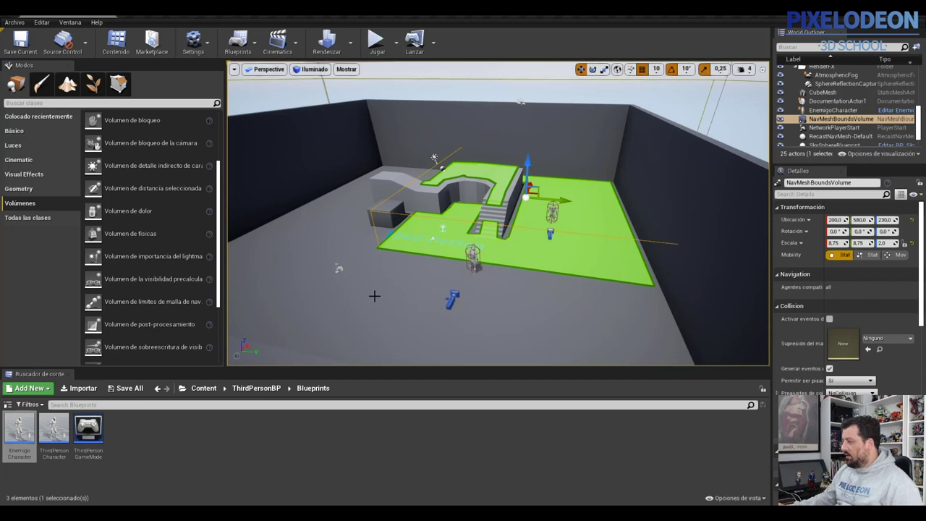
key("p")
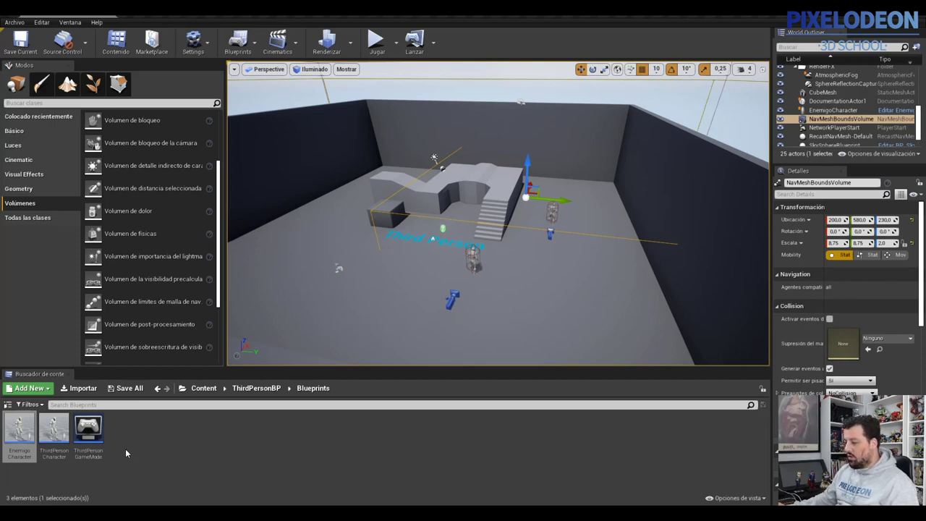
double_click(20, 431)
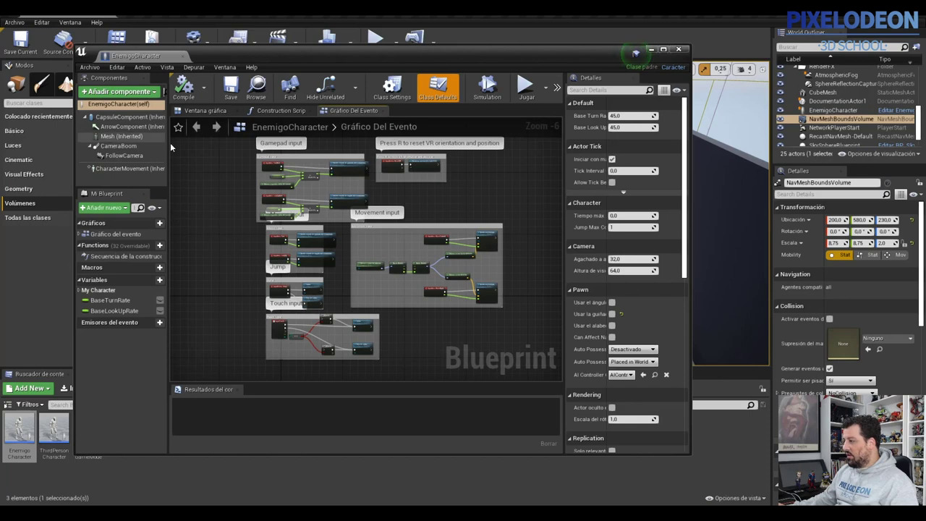
- Maximize the EnemigoCharacter Blueprint, save assets and the current level, and list addable components
double_click(158, 52)
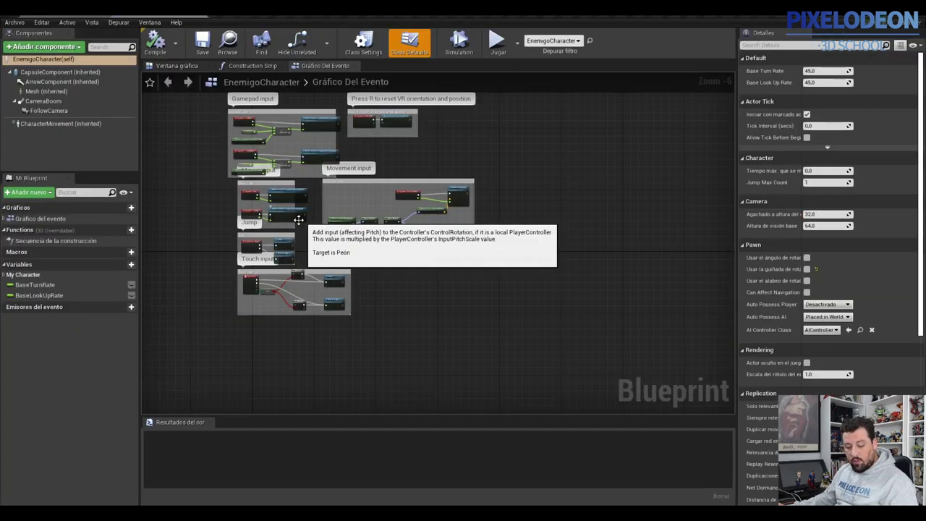
key("ctrl+s")
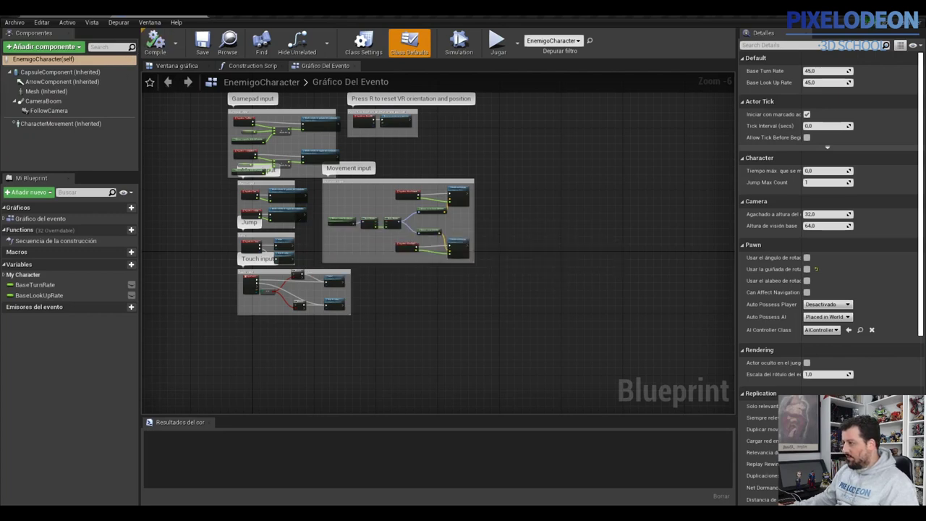
key("alt+Tab")
left_click(20, 43)
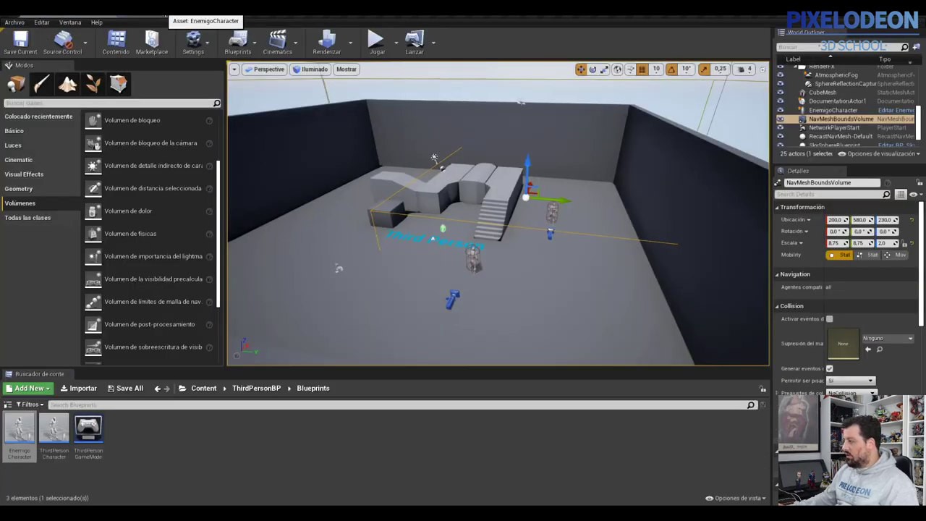
left_click(203, 20)
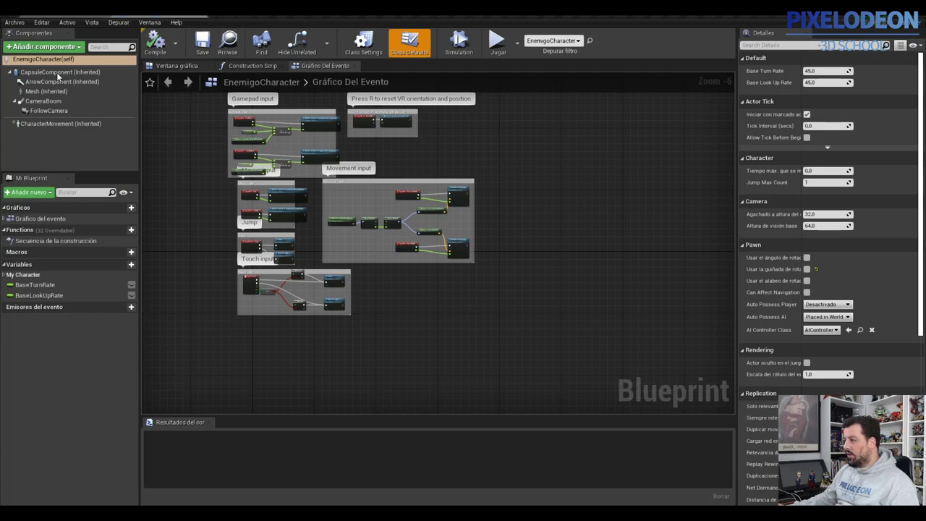
left_click(55, 49)
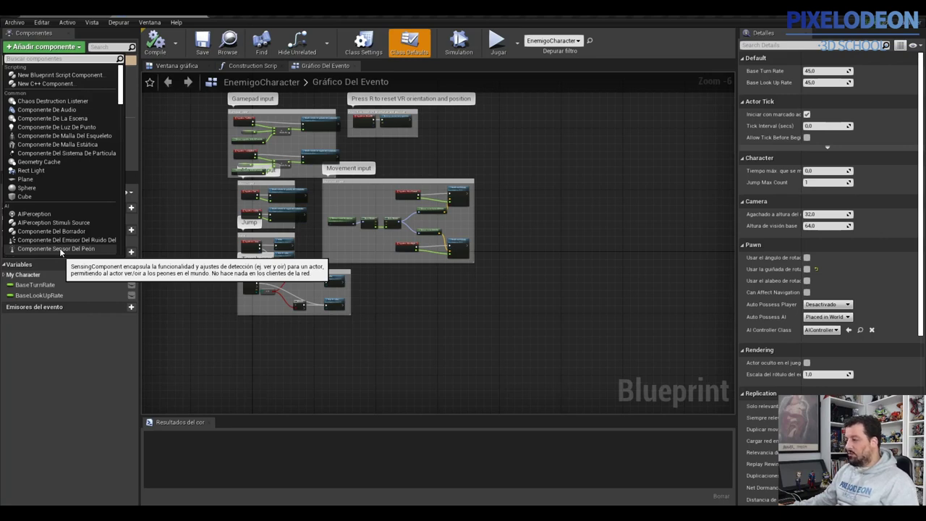
left_click(60, 248)
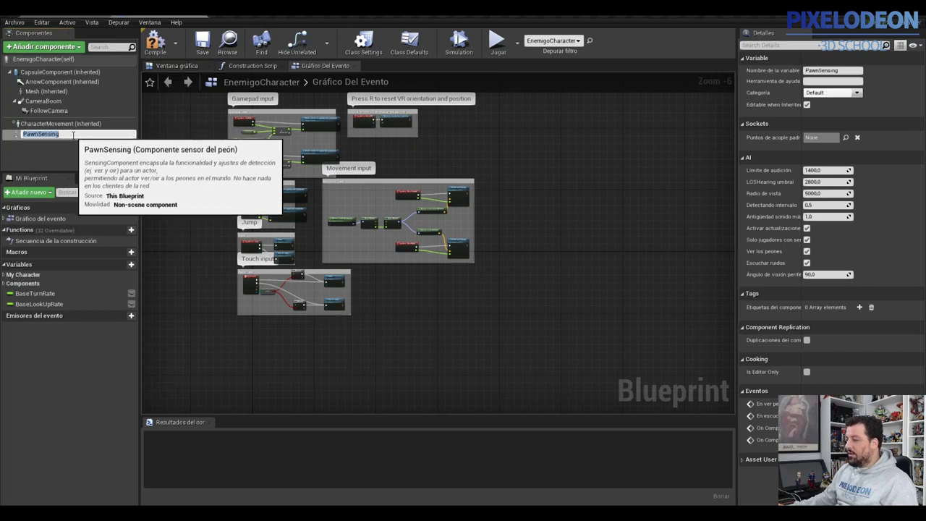
key("Return")
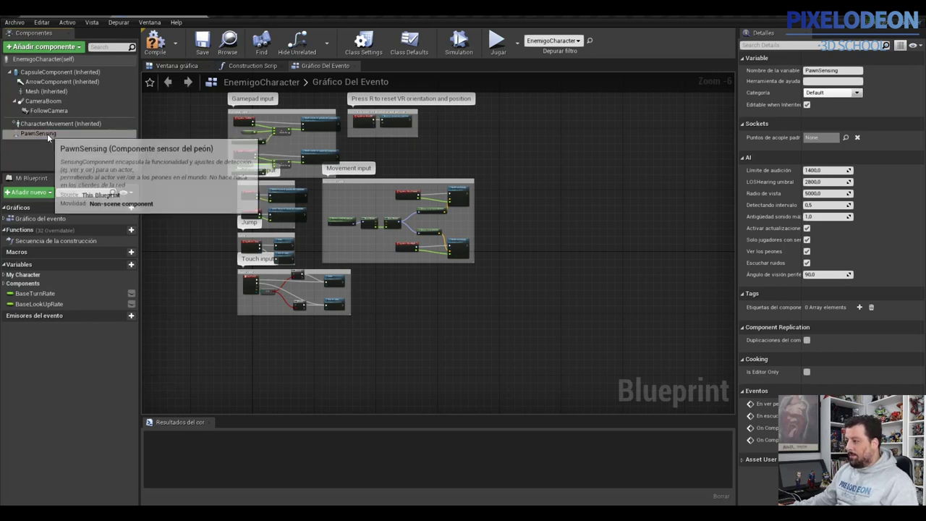
left_click(184, 66)
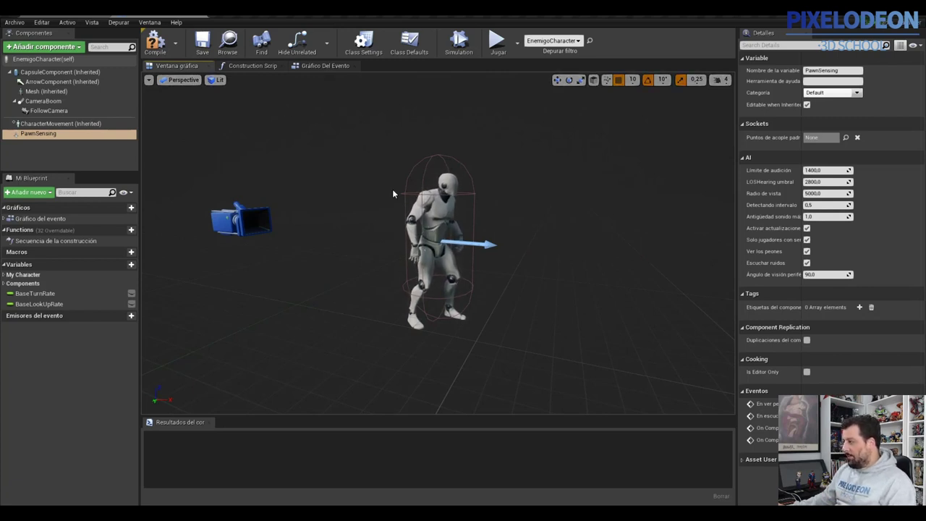
left_click(154, 40)
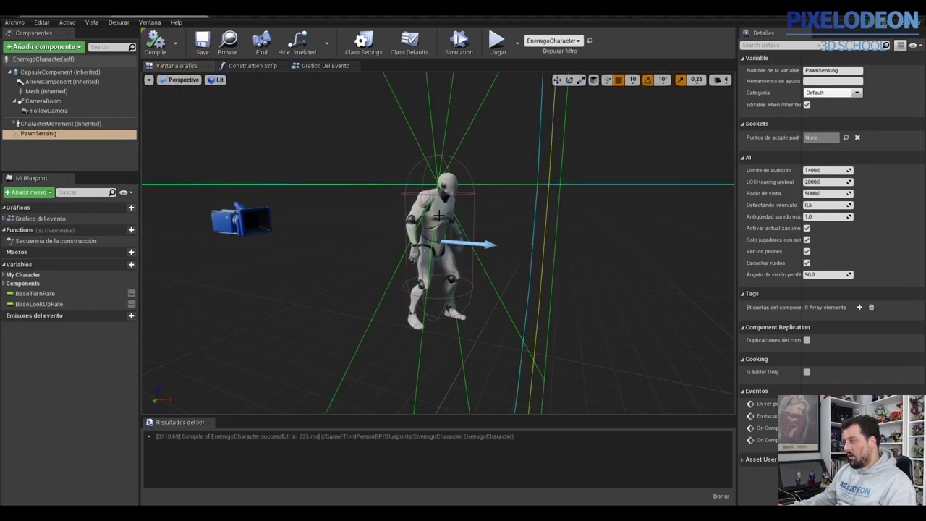
scroll(445, 217, "down", 8)
scroll(456, 221, "up", 2)
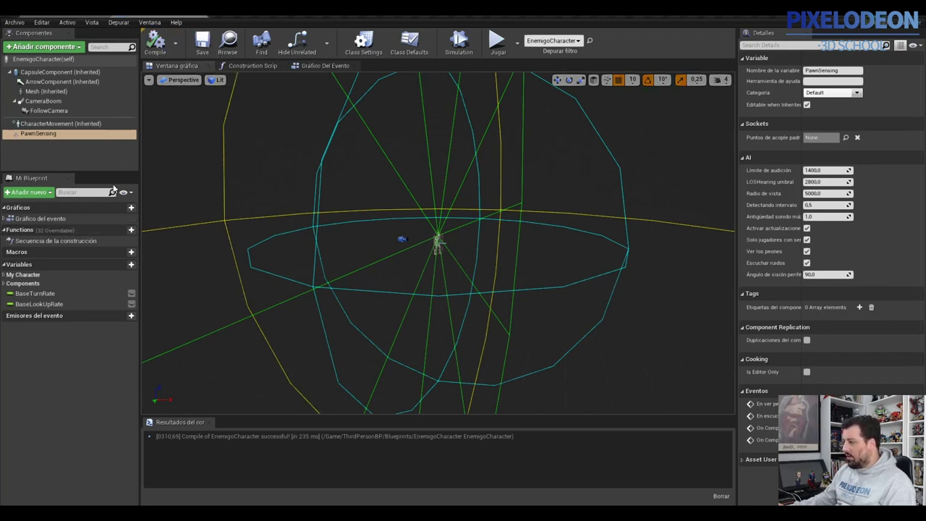
left_click(39, 133)
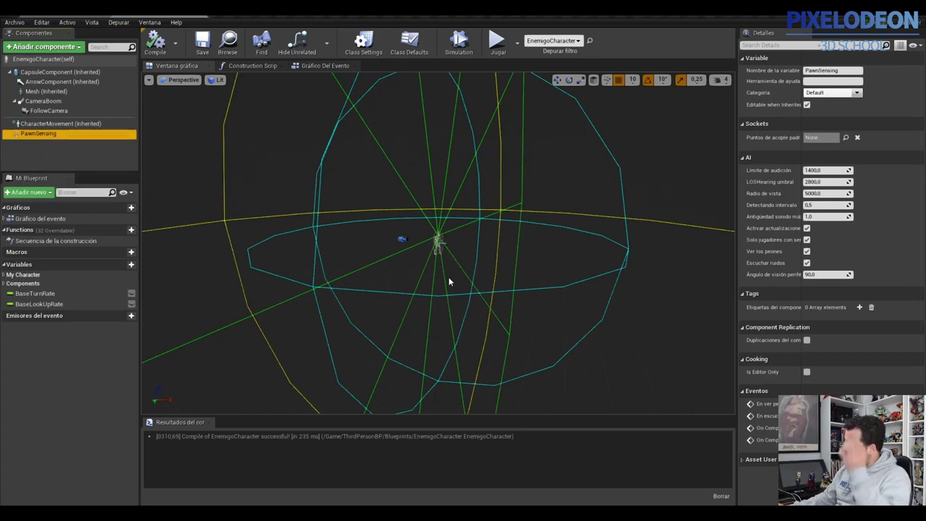
scroll(453, 262, "down", 2)
scroll(459, 254, "down", 2)
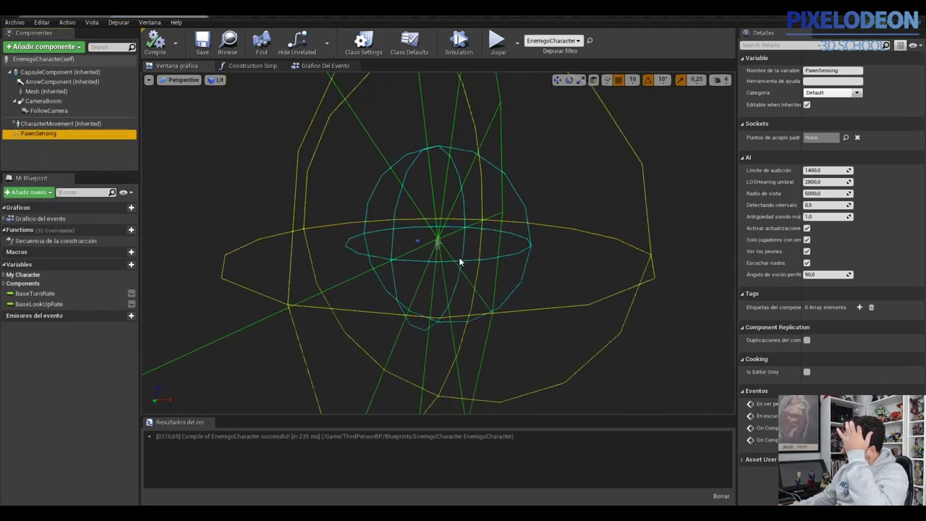
scroll(458, 258, "down", 2)
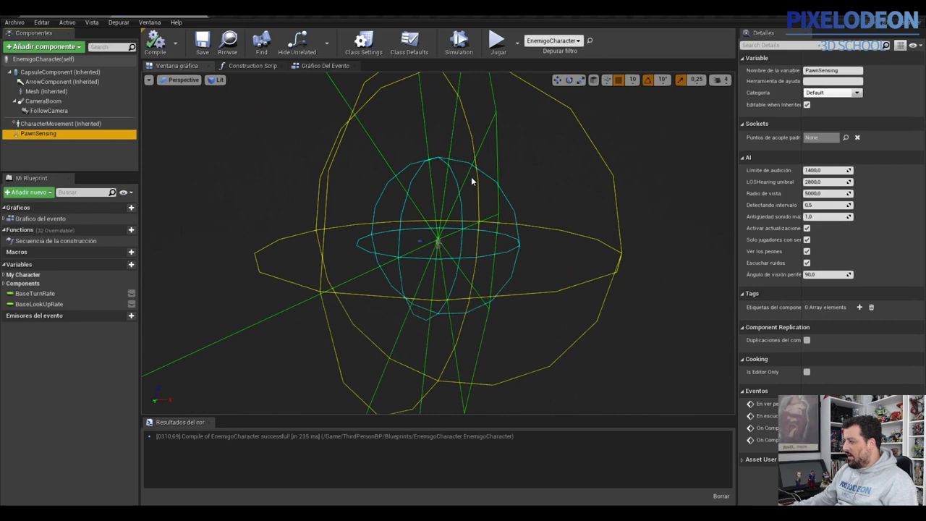
left_click_drag(354, 218, 391, 171)
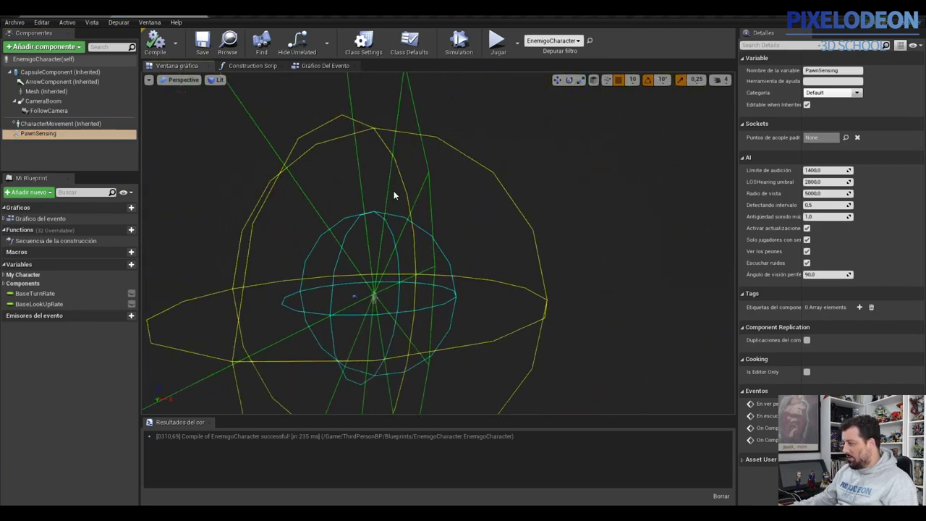
left_click_drag(397, 296, 354, 329)
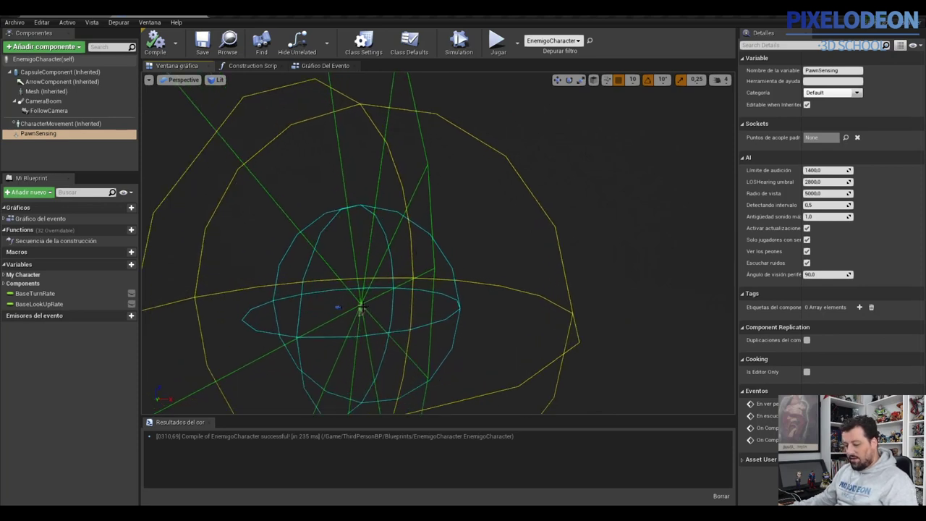
left_click(363, 309)
left_click(363, 309)
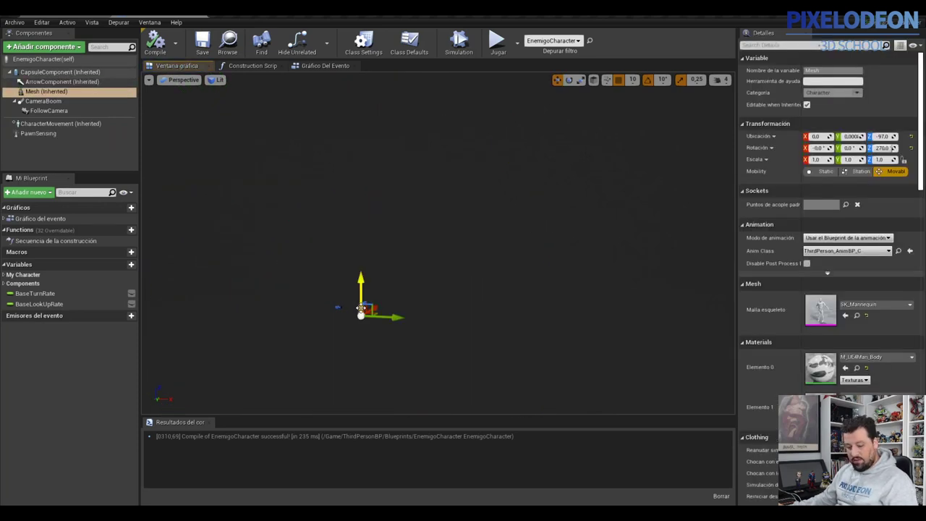
scroll(364, 313, "down", 5)
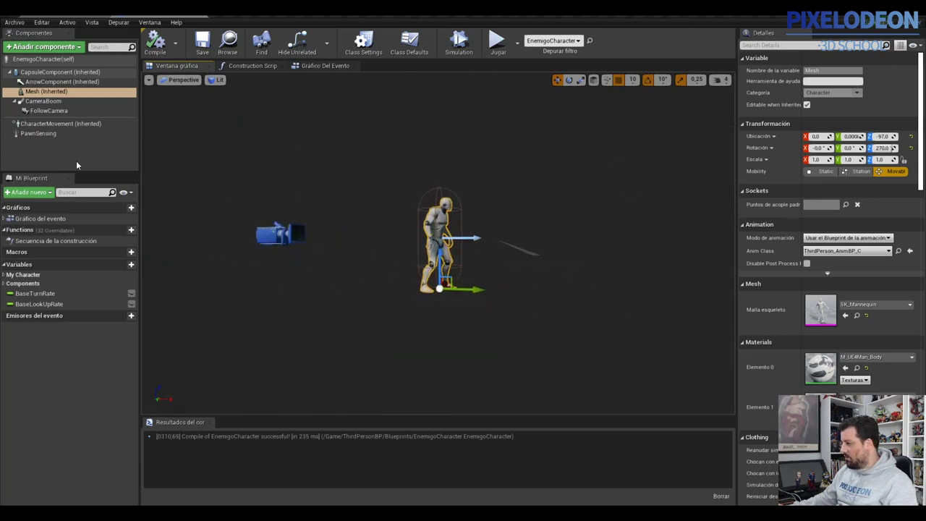
left_click(39, 133)
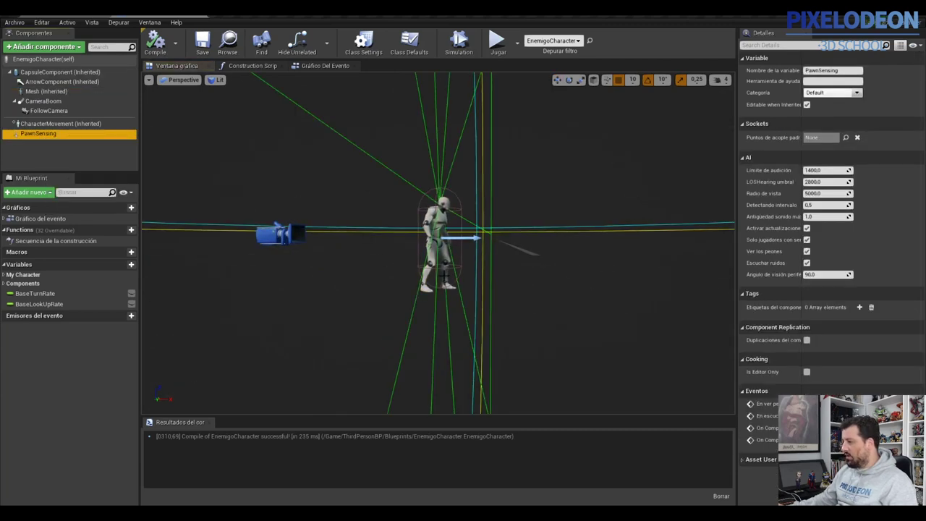
scroll(448, 238, "down", 2)
scroll(457, 226, "down", 2)
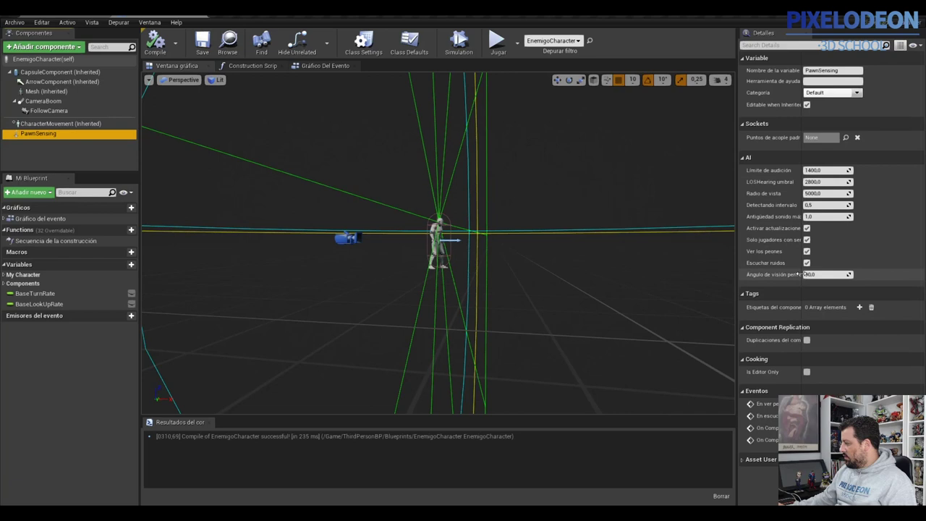
- Set PawnSensing's Ángulo de visión periférica to 45 degrees and orbit to inspect the narrower sight cone
left_click_drag(736, 241, 672, 247)
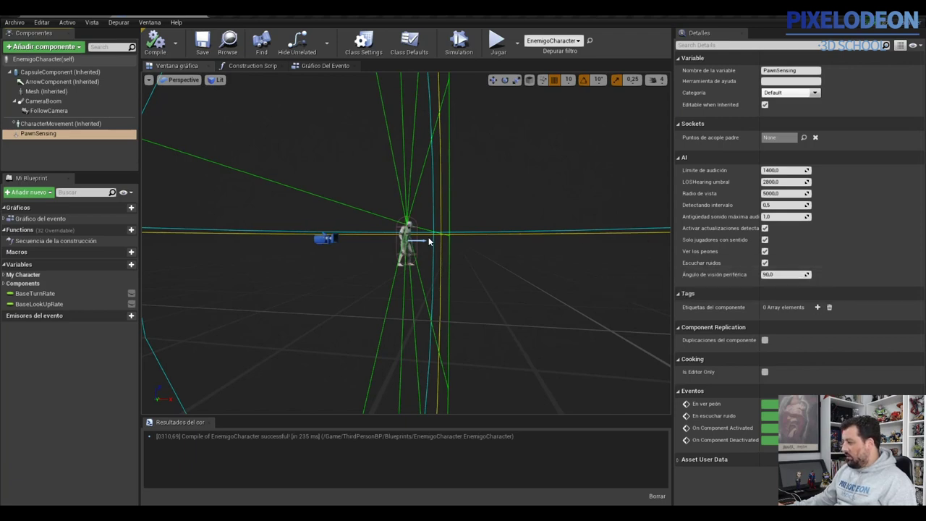
left_click_drag(448, 234, 454, 214)
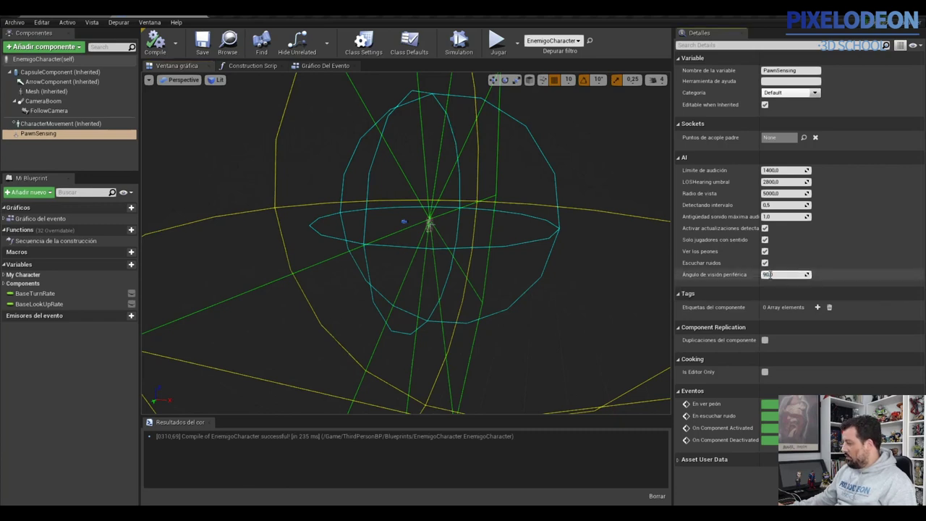
type("45")
key("Return")
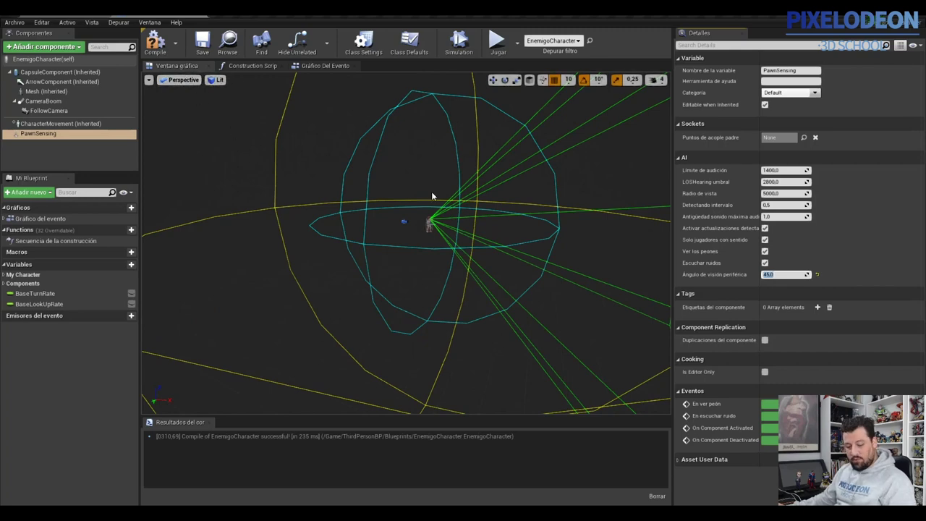
left_click_drag(428, 226, 441, 226)
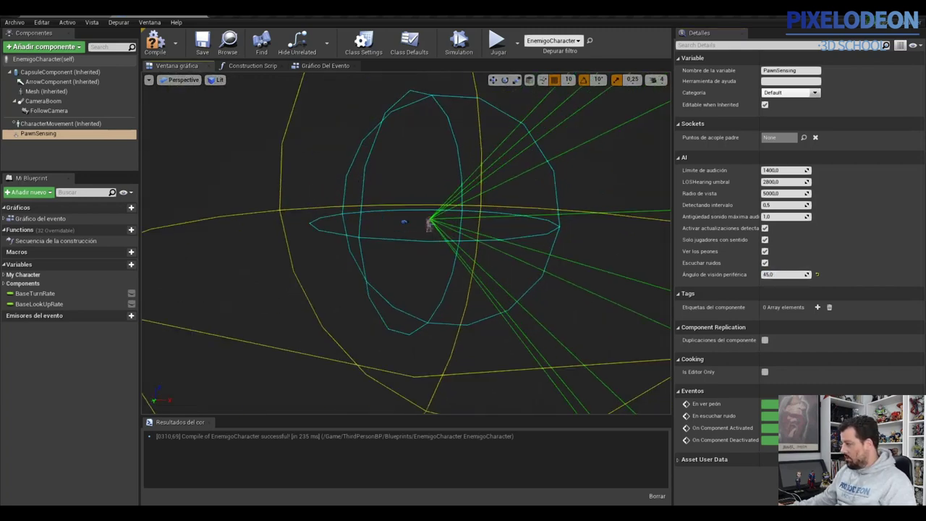
left_click_drag(381, 273, 382, 261)
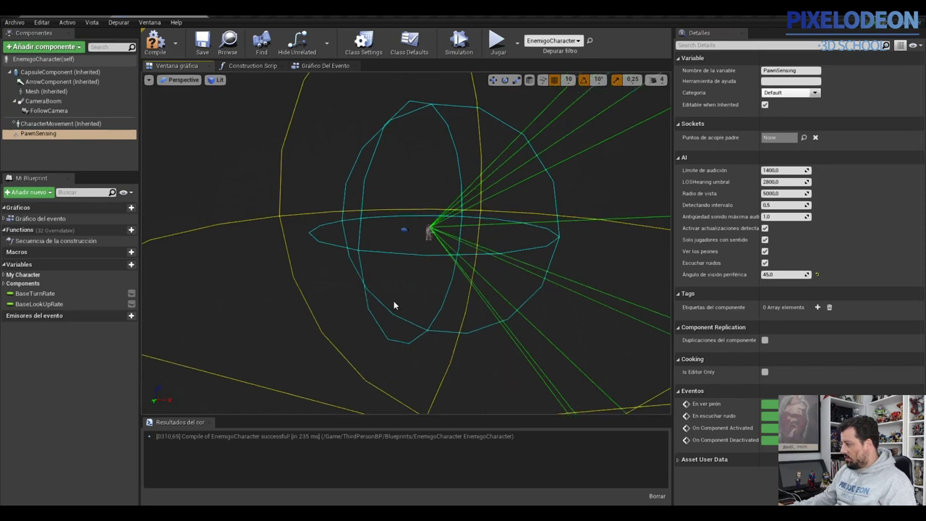
left_click_drag(386, 300, 399, 297)
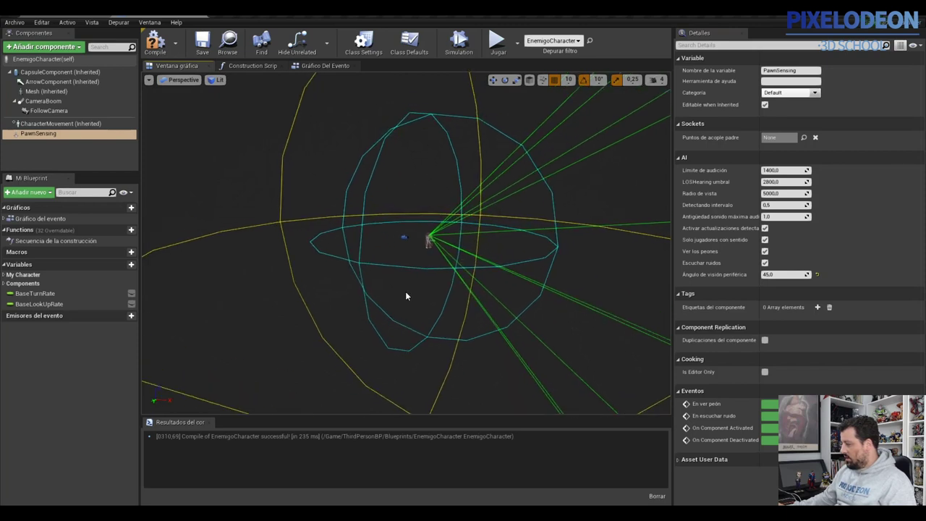
left_click(181, 80)
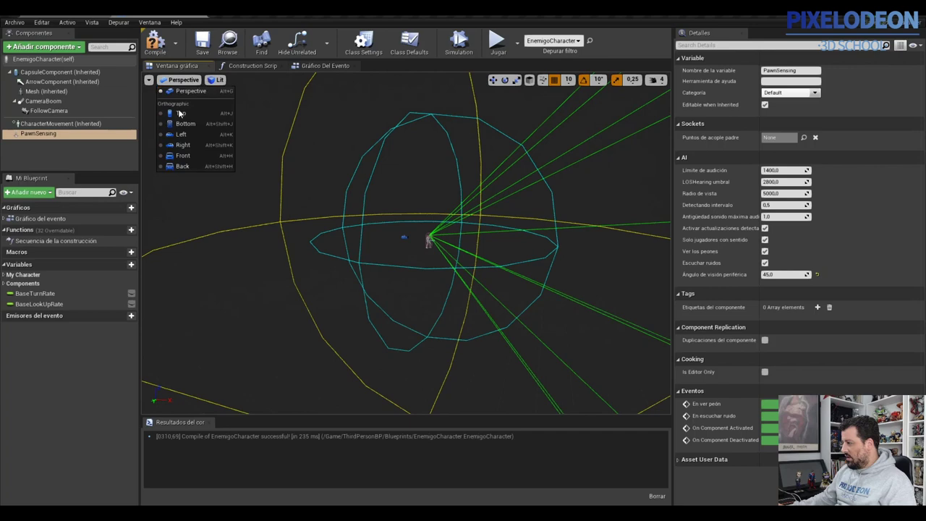
- In a zoomed-out Top view, drag Radio de vista from 5000 to about 1206.56 and recompile
left_click(179, 116)
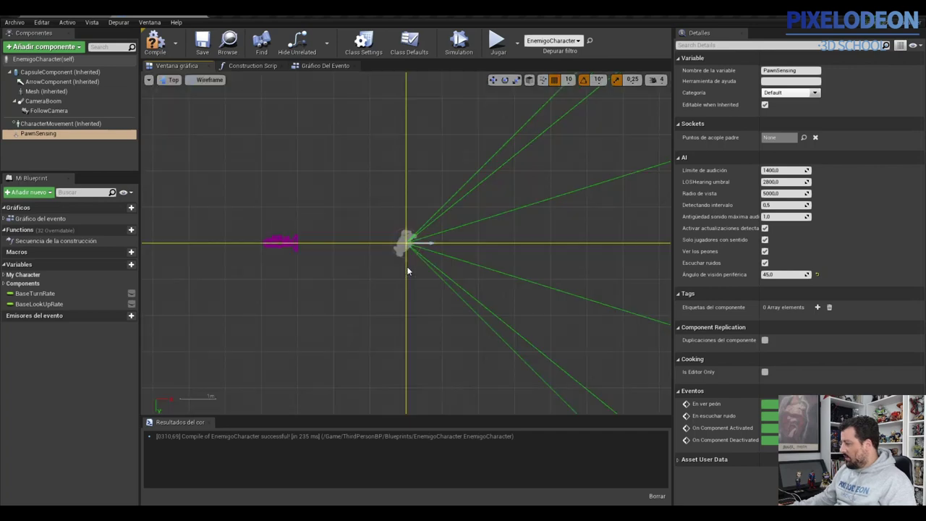
scroll(450, 306, "down", 2)
scroll(450, 202, "down", 2)
scroll(424, 240, "down", 2)
scroll(423, 241, "down", 2)
scroll(423, 245, "up", 3)
scroll(429, 241, "up", 1)
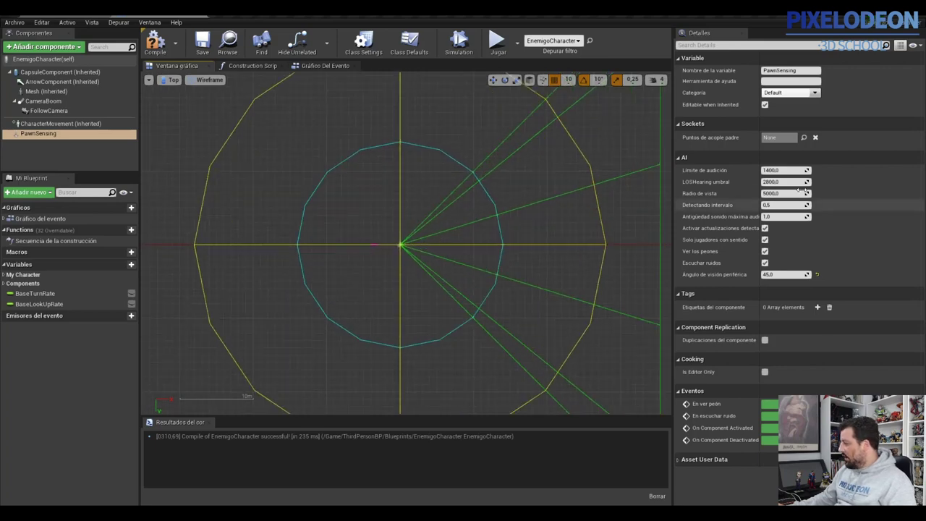
left_click_drag(781, 194, 708, 193)
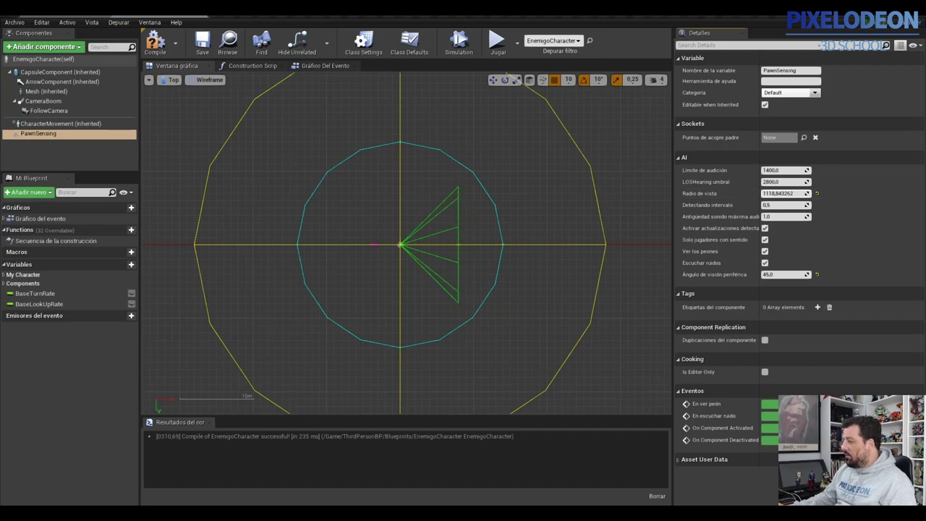
left_click(152, 49)
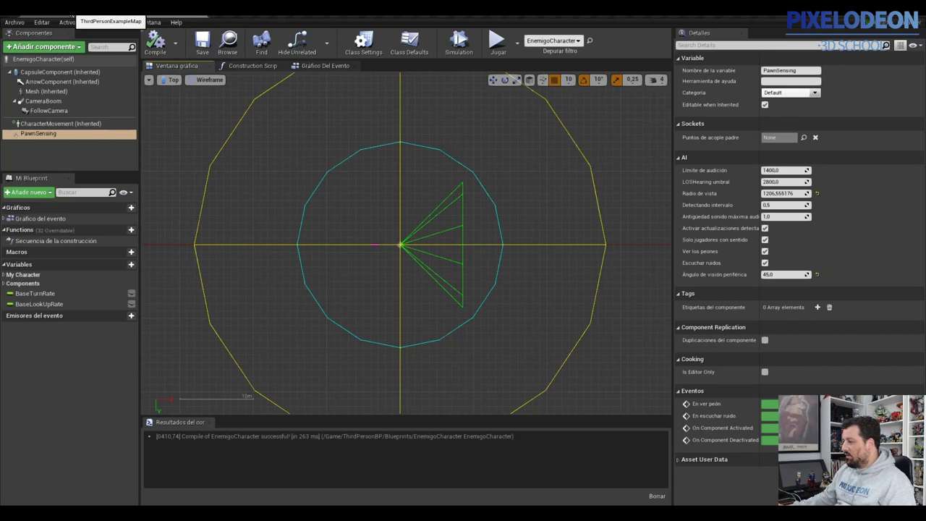
left_click(71, 15)
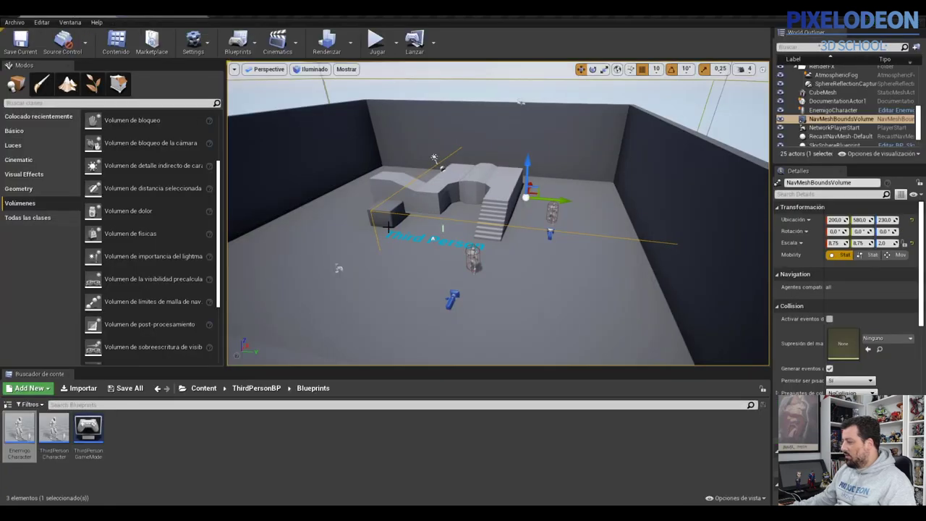
left_click(551, 210)
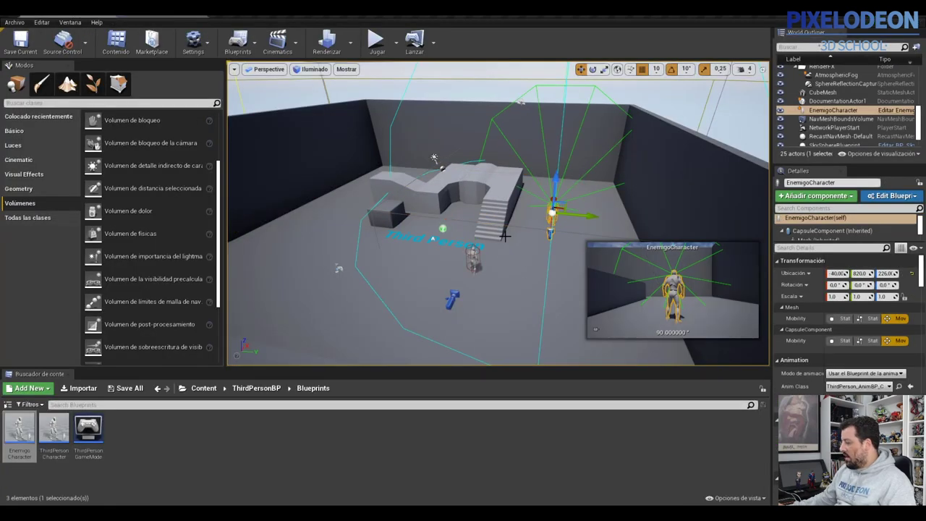
left_click_drag(501, 226, 536, 186)
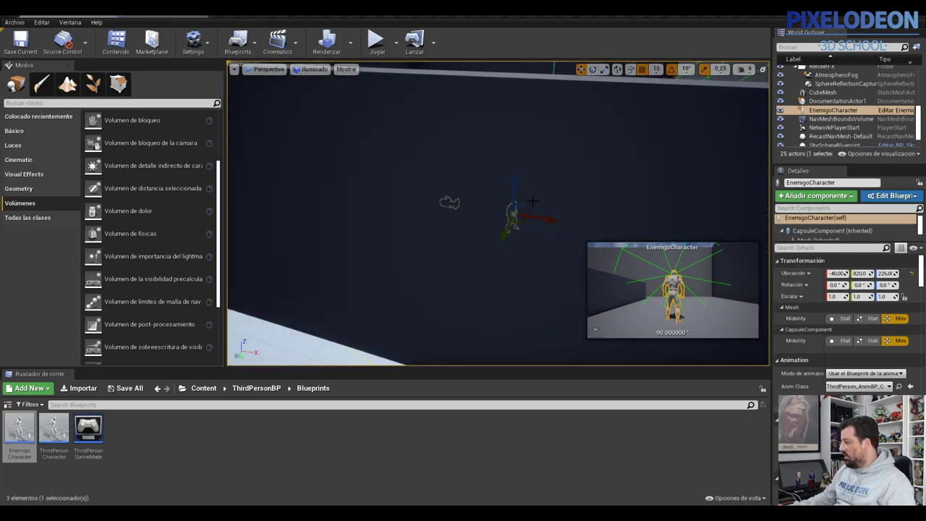
key("f")
left_click_drag(536, 187, 506, 203, "alt")
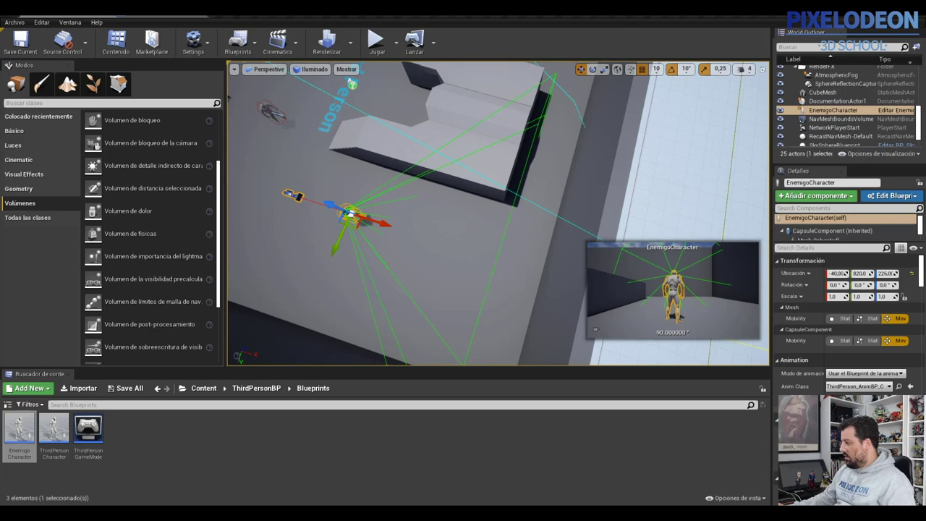
left_click_drag(457, 228, 457, 228, "alt")
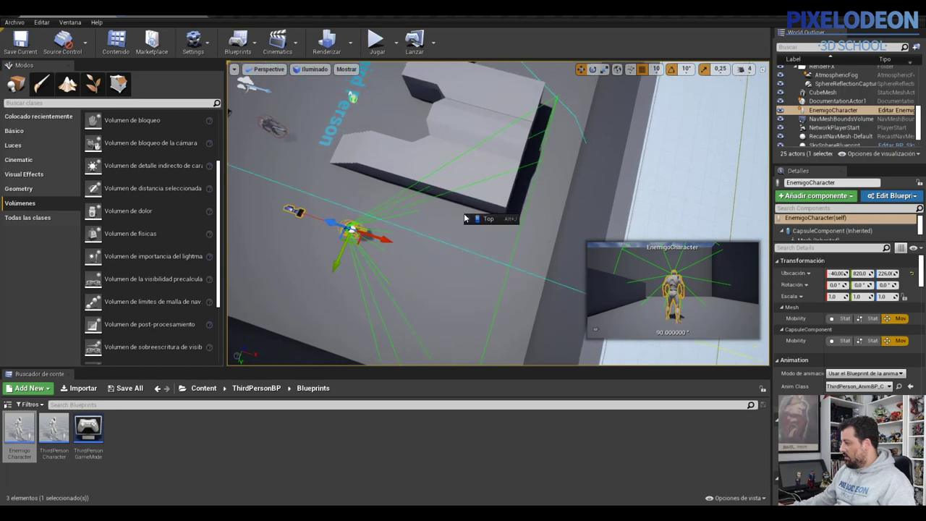
key("alt+j")
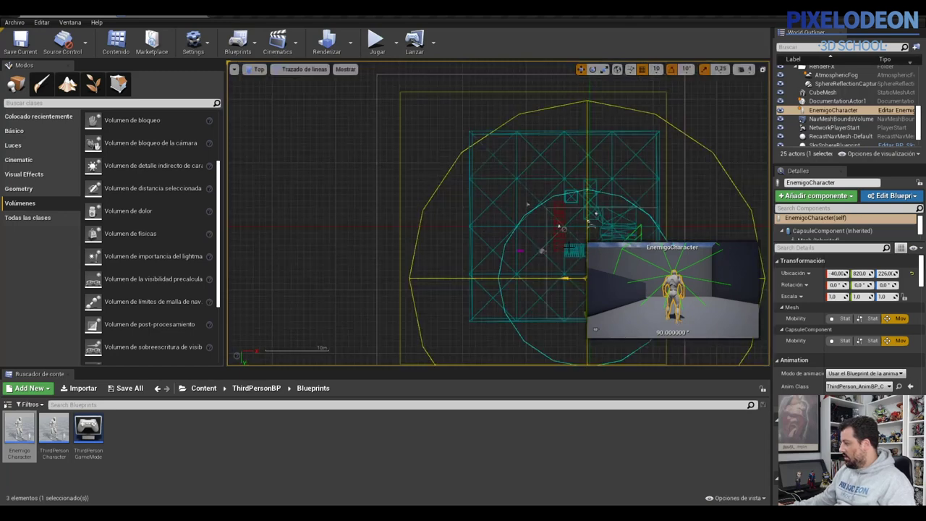
middle_click_drag(566, 212, 465, 194)
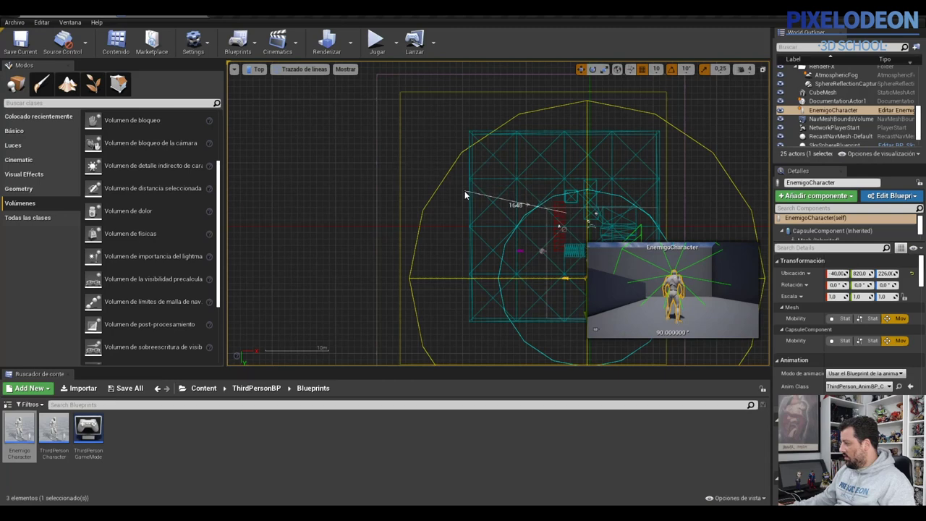
scroll(310, 149, "up", 3)
scroll(386, 217, "up", 2)
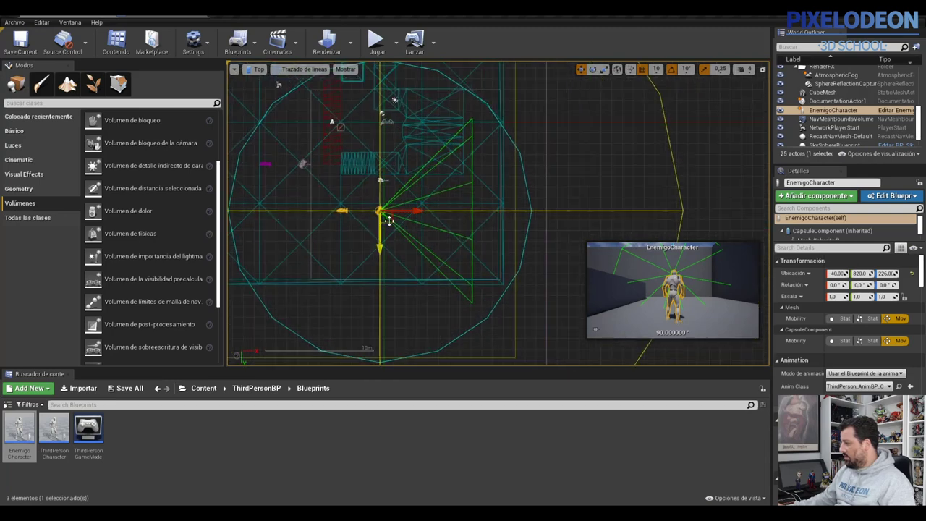
scroll(434, 191, "up", 2)
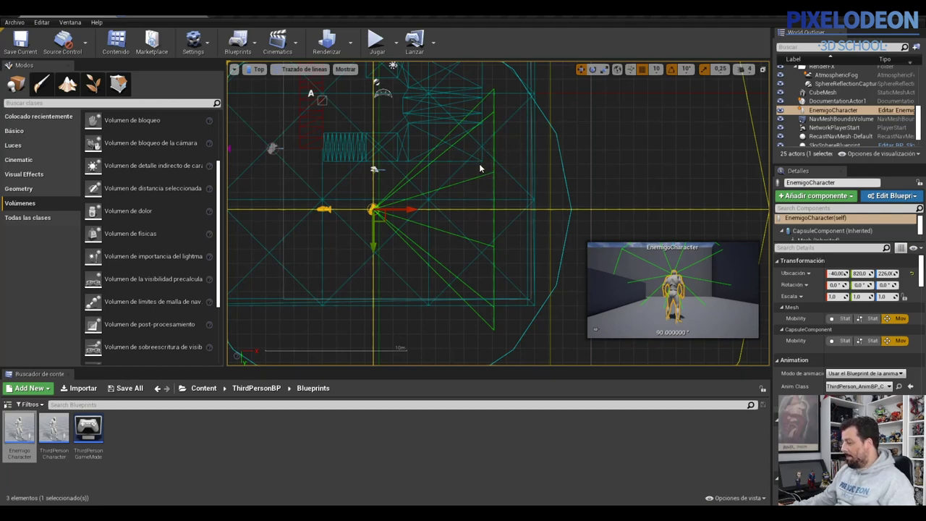
left_click(122, 29)
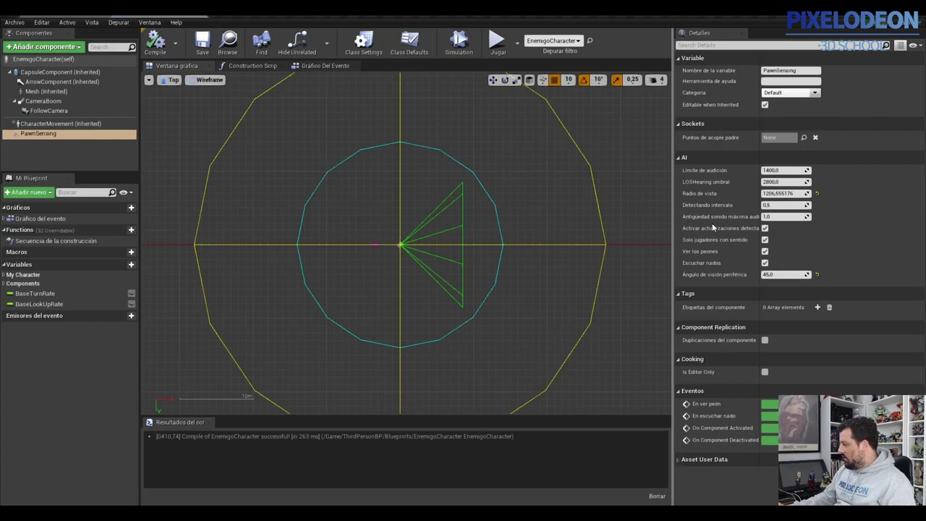
- Raise Radio de vista to about 1711.27, recompile, and return the preview to Perspective view
left_click_drag(785, 193, 490, 167)
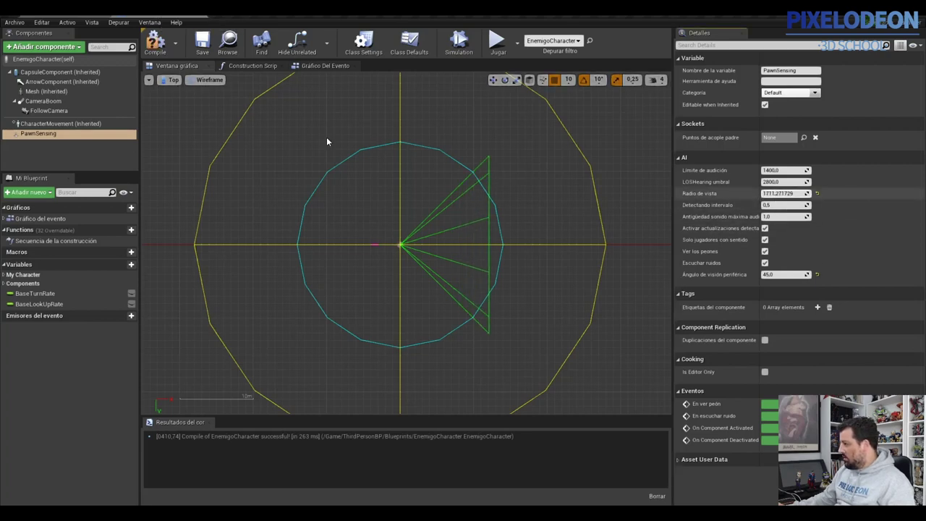
left_click(115, 8)
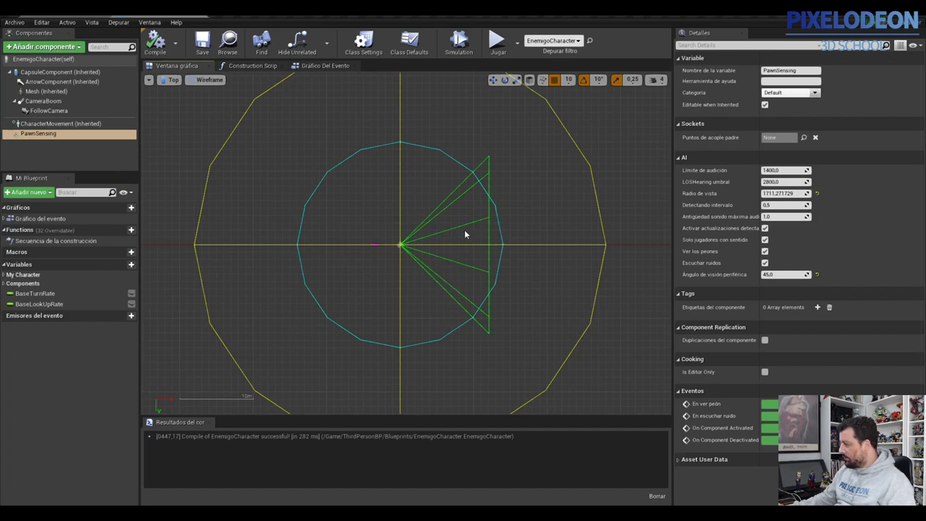
left_click(172, 79)
left_click(187, 91)
left_click_drag(447, 316, 459, 269)
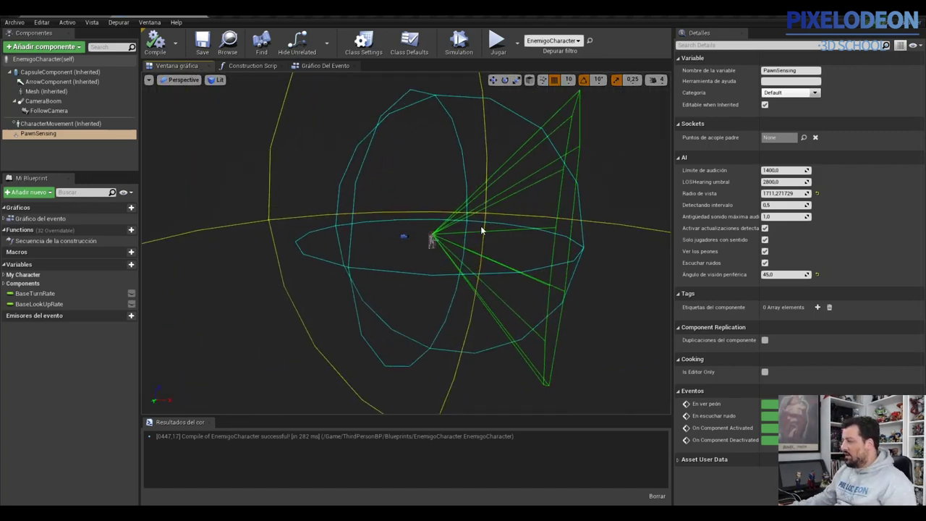
left_click(155, 42)
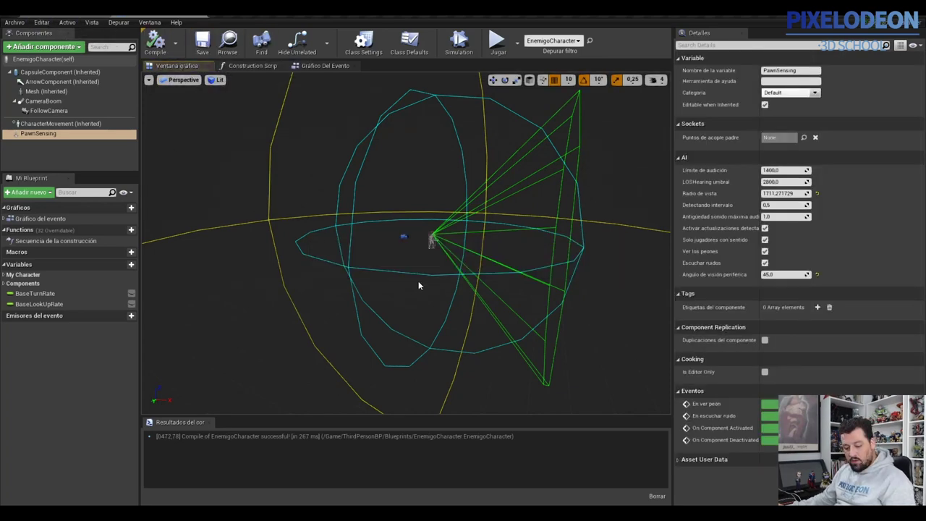
- Back in the level, save it and set the viewport to lit Perspective
left_click(58, 16)
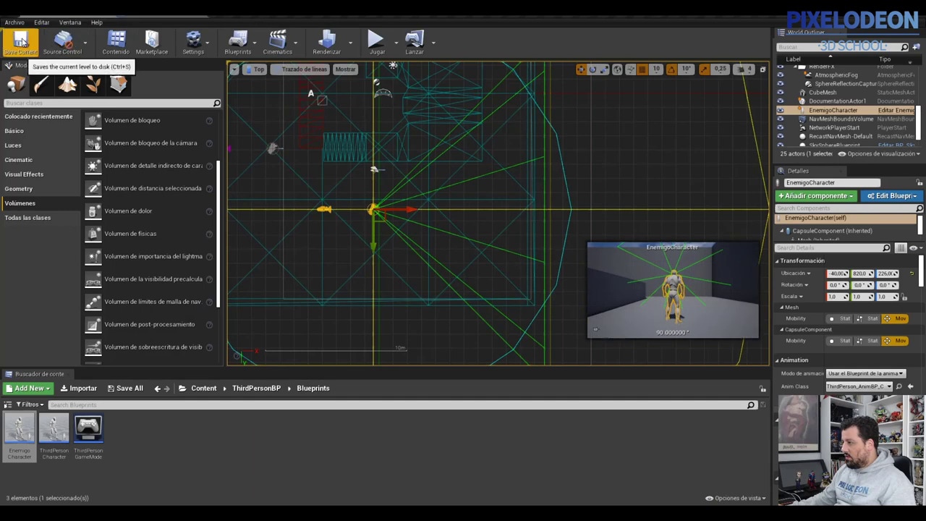
left_click(21, 42)
left_click(255, 70)
left_click(268, 86)
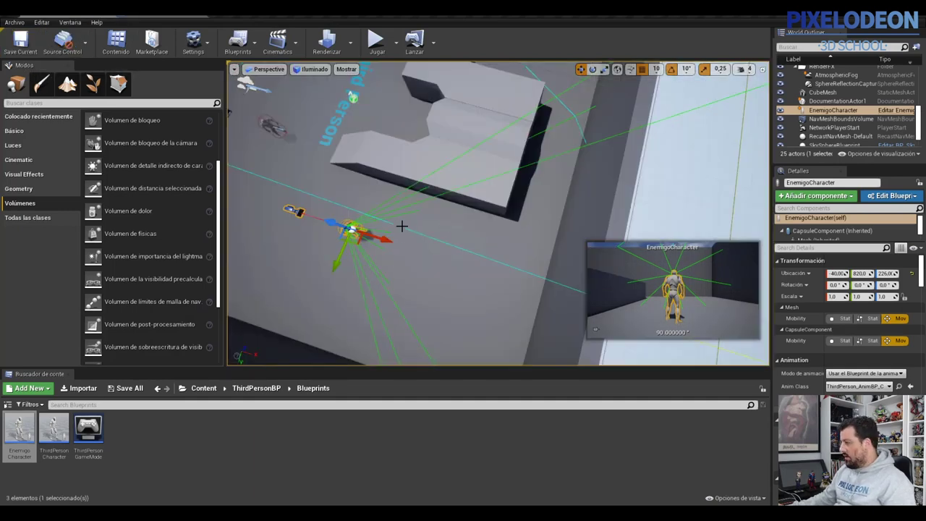
- Frame the selected EnemigoCharacter with F, then start Jugar and run the player forward
key("f")
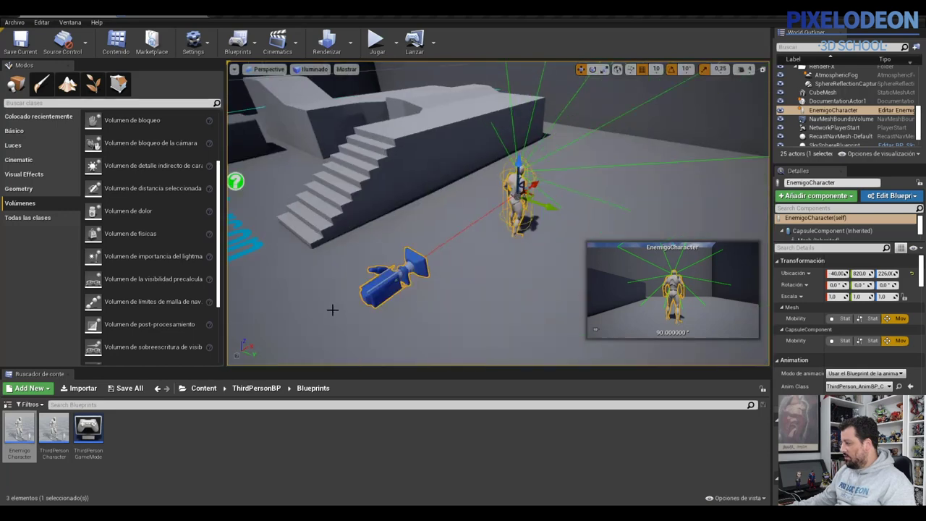
scroll(395, 283, "down", 5)
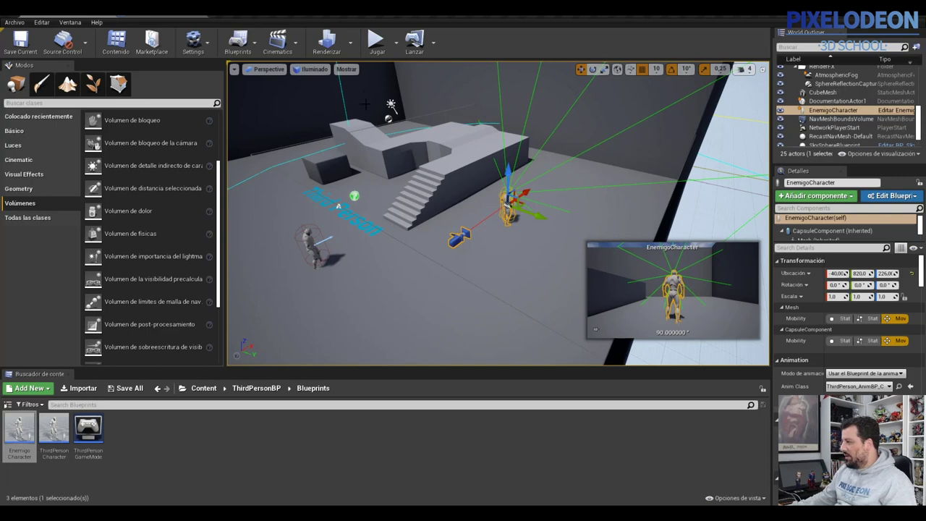
left_click(376, 42)
left_click(498, 248)
key("w")
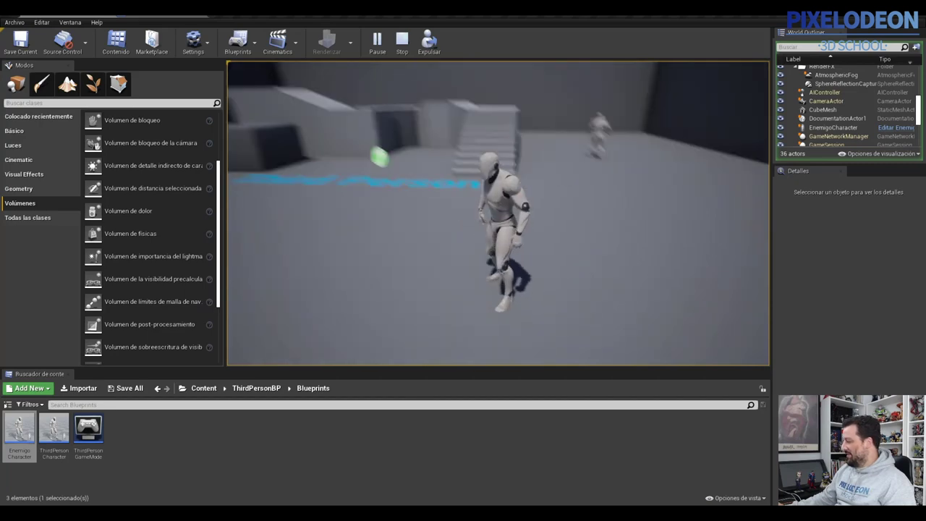
- Stop the play session with Esc and refocus the level viewport
key("Escape")
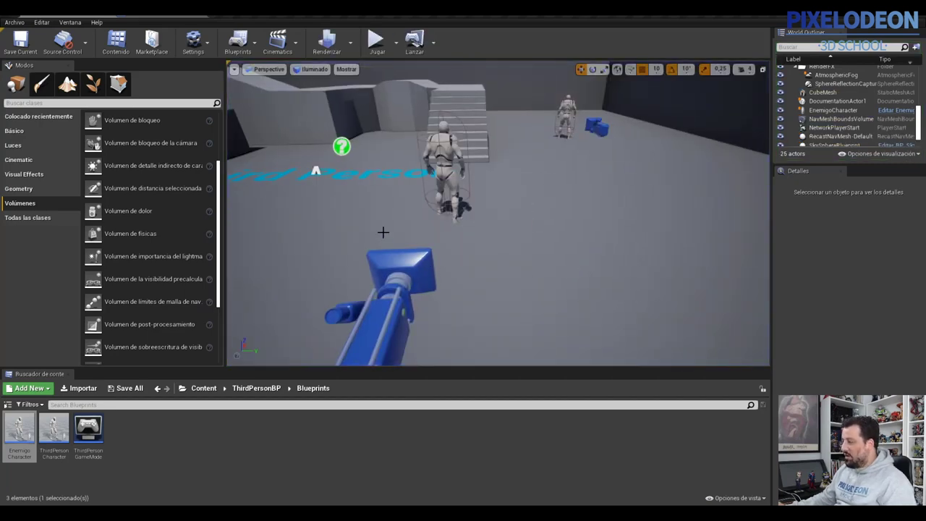
left_click(454, 232)
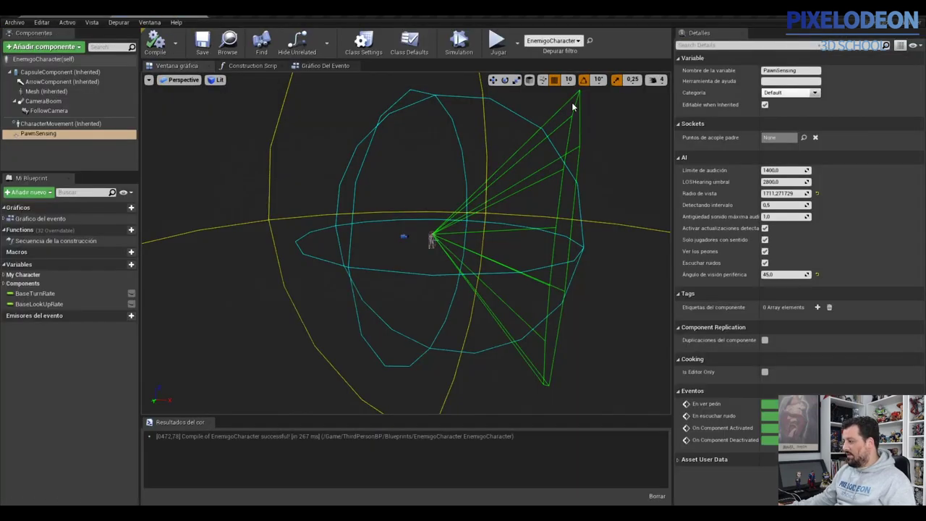
- Select PawnSensing in the Components list and add its En ver peón event to the graph
left_click(40, 125)
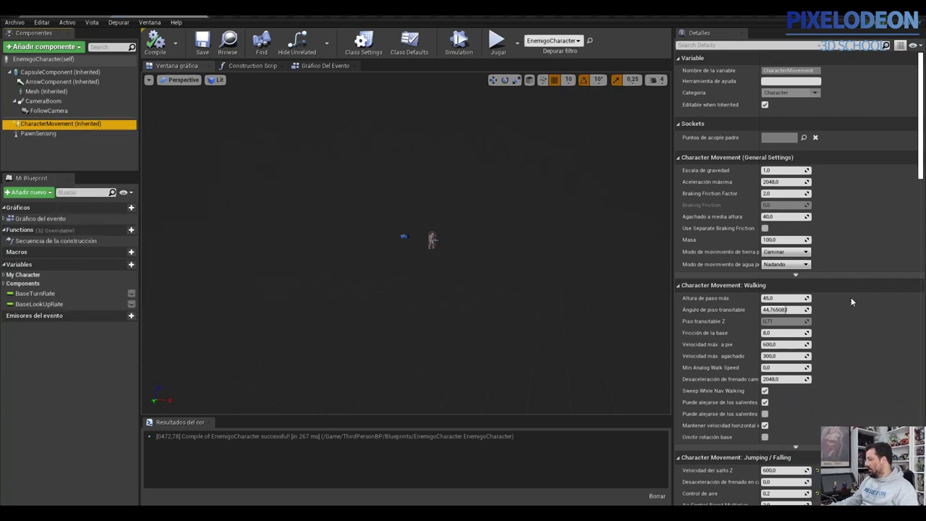
left_click(34, 134)
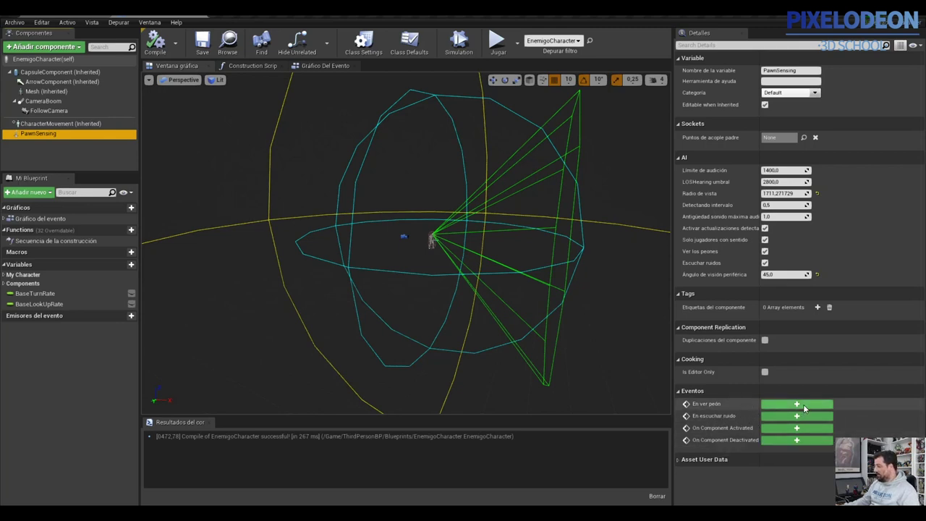
left_click(796, 404)
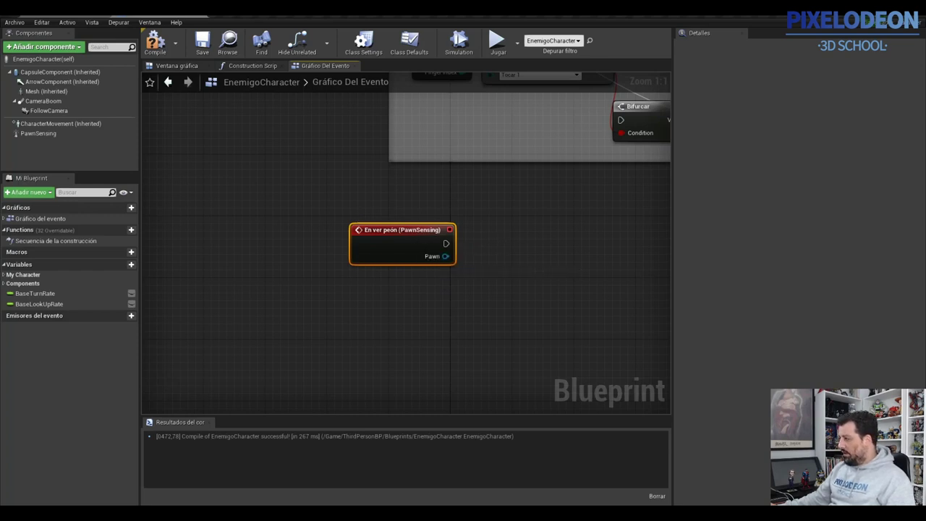
- Save the Blueprint and add an IA MoveTo node by searching 'aimove'
right_click_drag(499, 234, 453, 244)
key("ctrl+s")
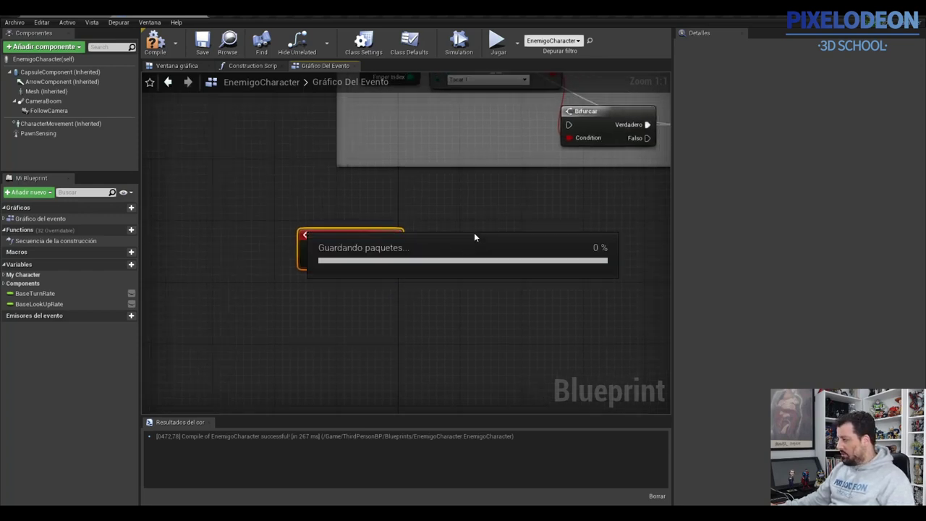
right_click(473, 222)
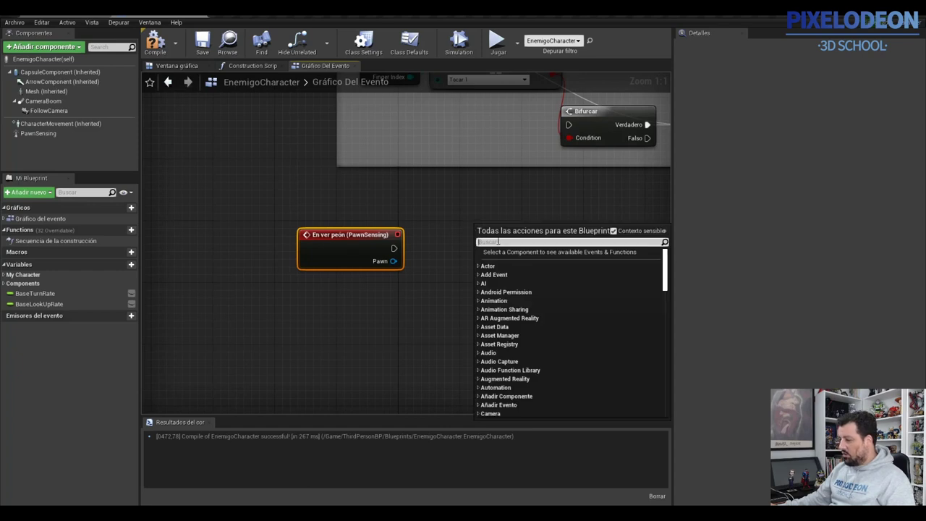
type("aimove")
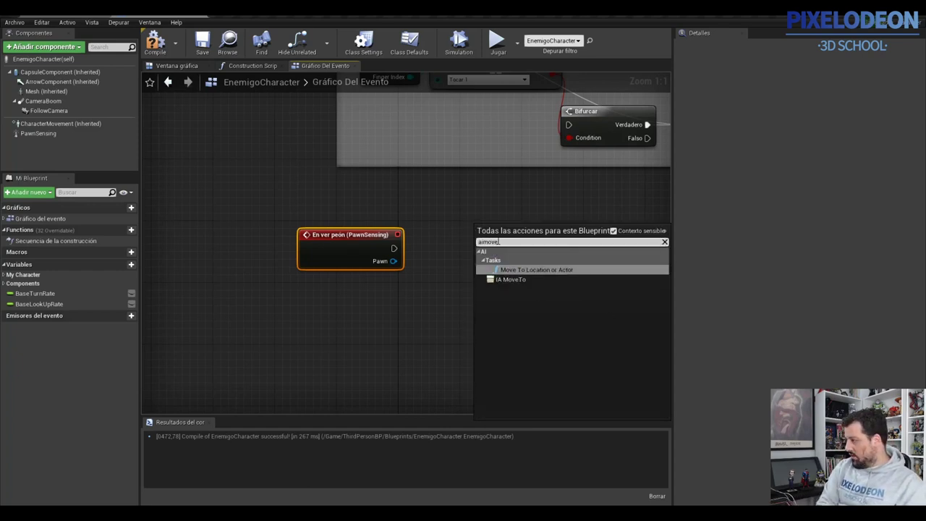
left_click(508, 281)
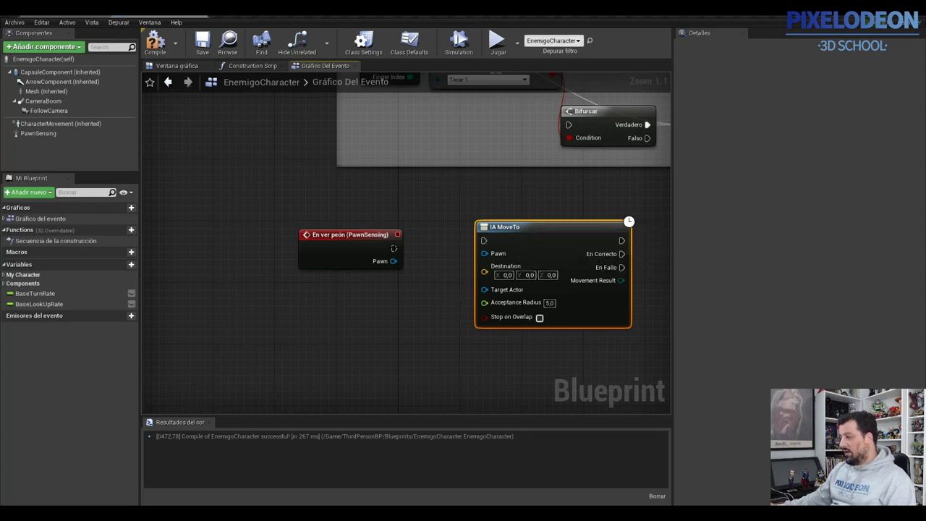
- Wire En ver peón's exec into IA MoveTo and its Pawn output into Target Actor
left_click_drag(393, 247, 484, 241)
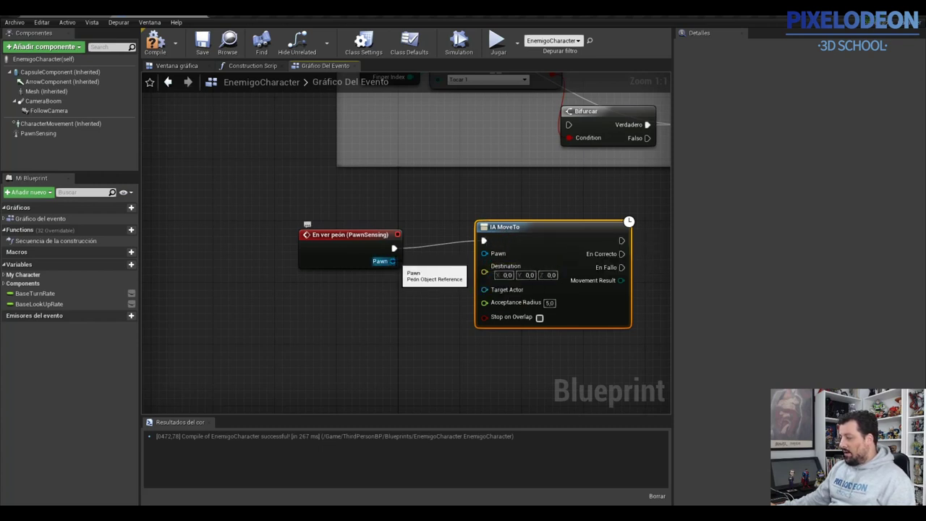
left_click_drag(391, 260, 444, 272)
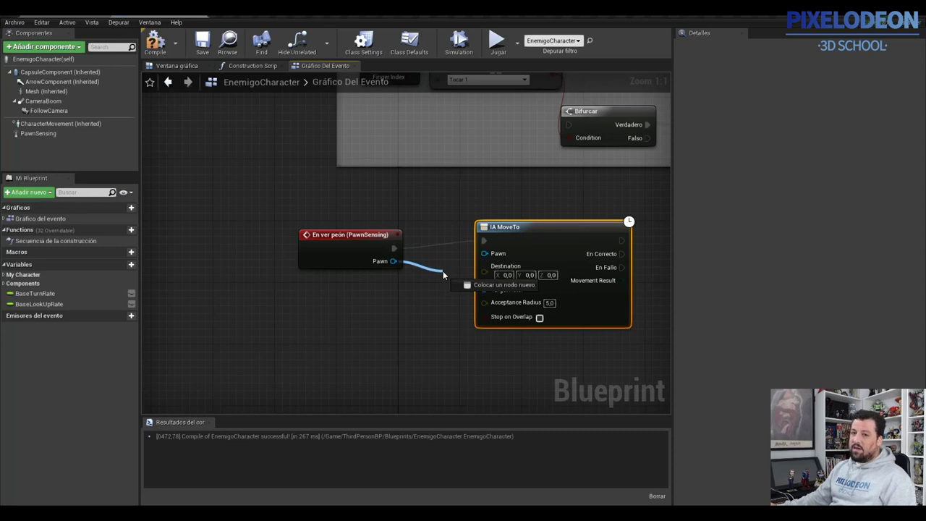
left_click_drag(443, 272, 438, 273)
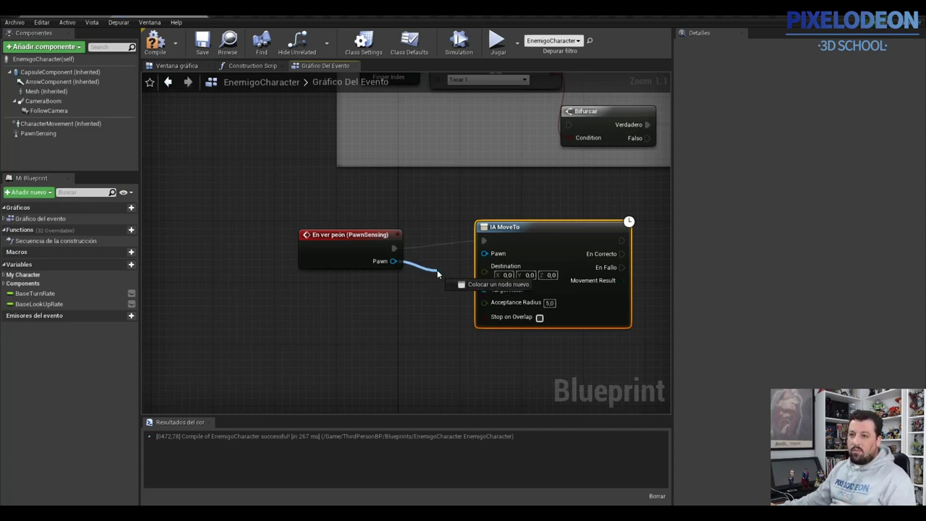
left_click_drag(437, 270, 484, 292)
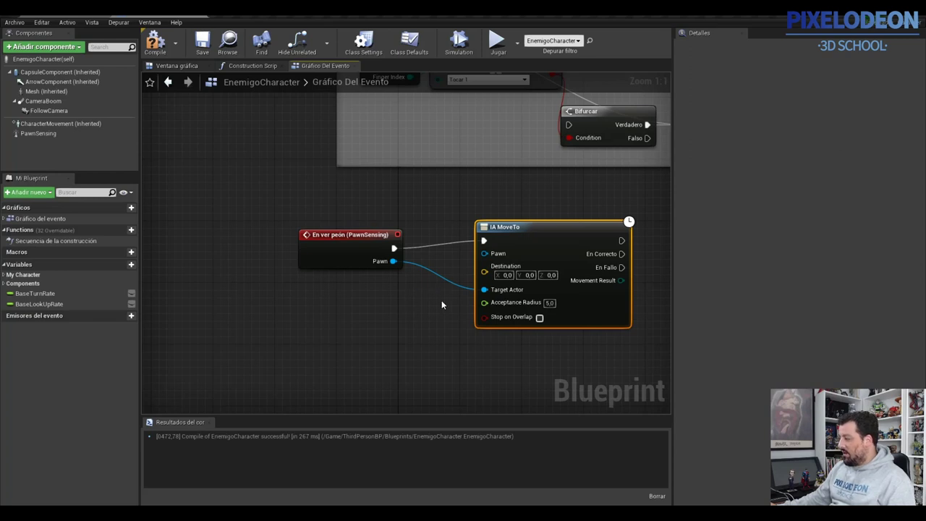
right_click(394, 295)
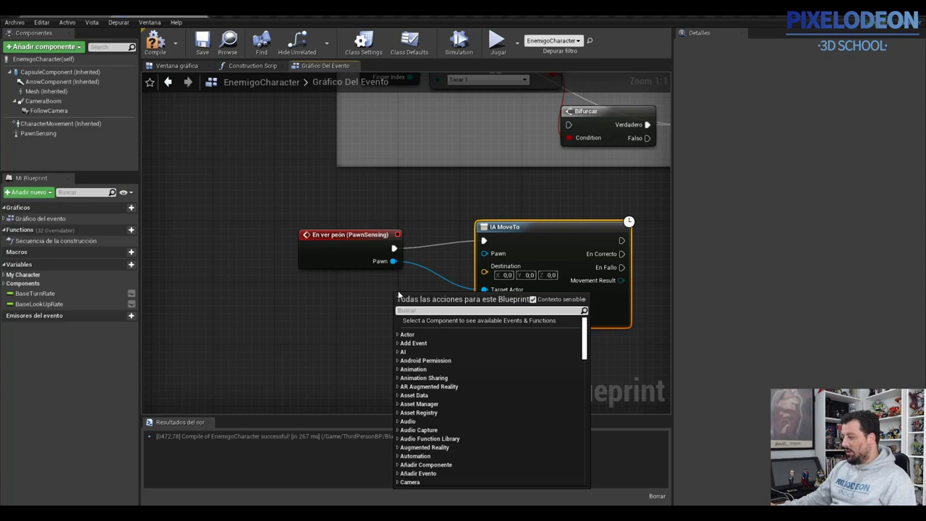
- Add a Self reference node, wire it into IA MoveTo's Pawn input, and save
type("self")
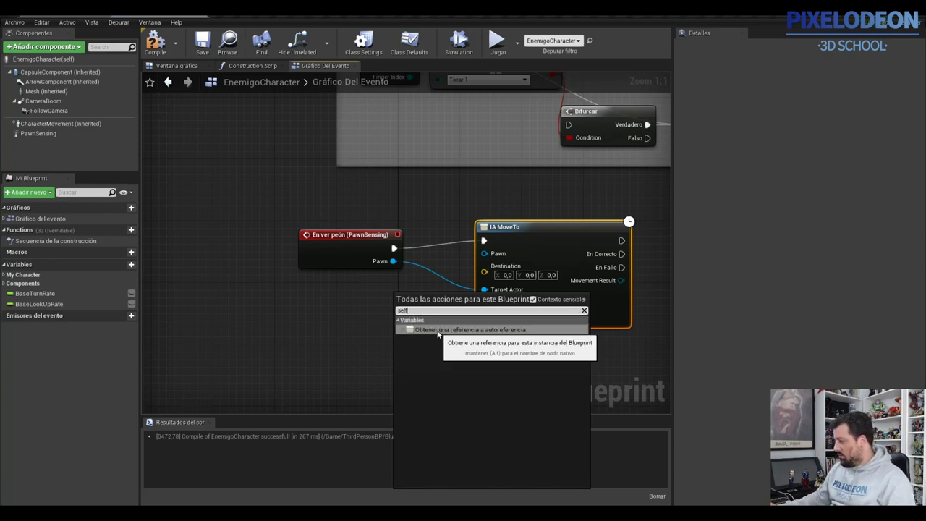
left_click(424, 329)
mouse_move(416, 303)
left_mouse_down()
mouse_move(378, 310)
mouse_move(484, 254)
mouse_move(484, 289)
left_mouse_up()
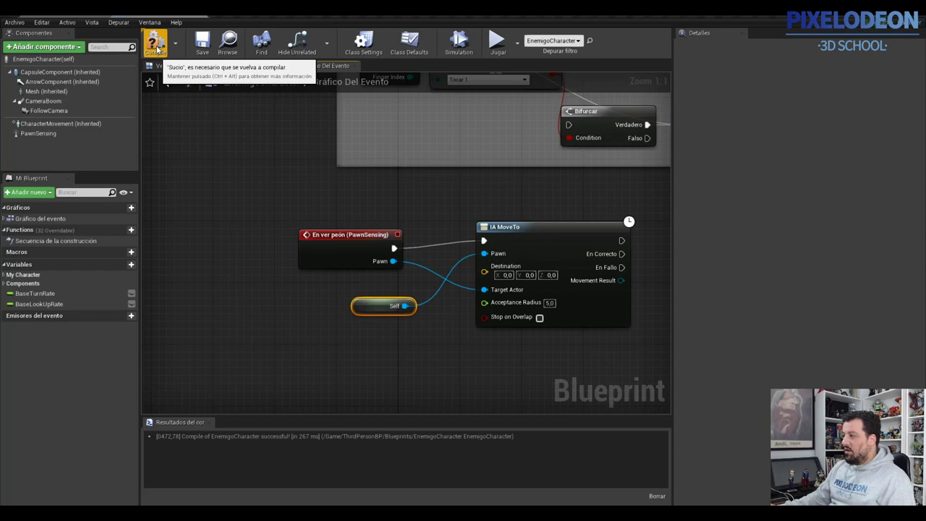
left_click(205, 44)
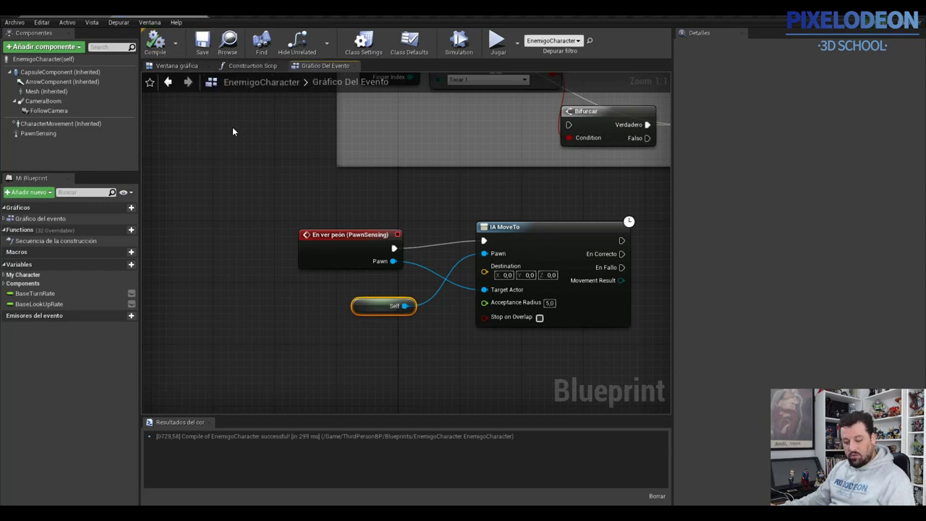
- Launch the game preview with Jugar to watch the enemy chase the player, then end it with Esc
left_click(498, 46)
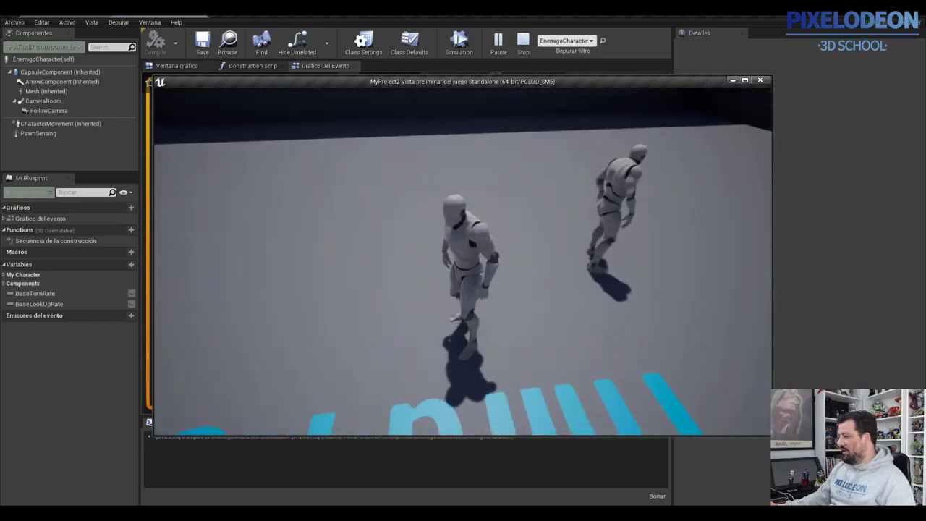
key("Escape")
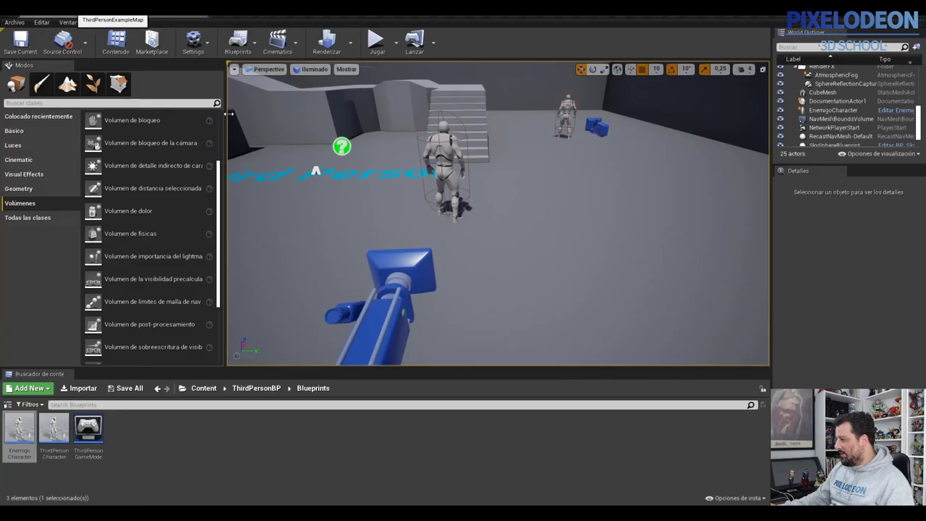
- Orbit the level camera and select and frame the NavMeshBoundsVolume
left_click_drag(316, 169, 540, 157)
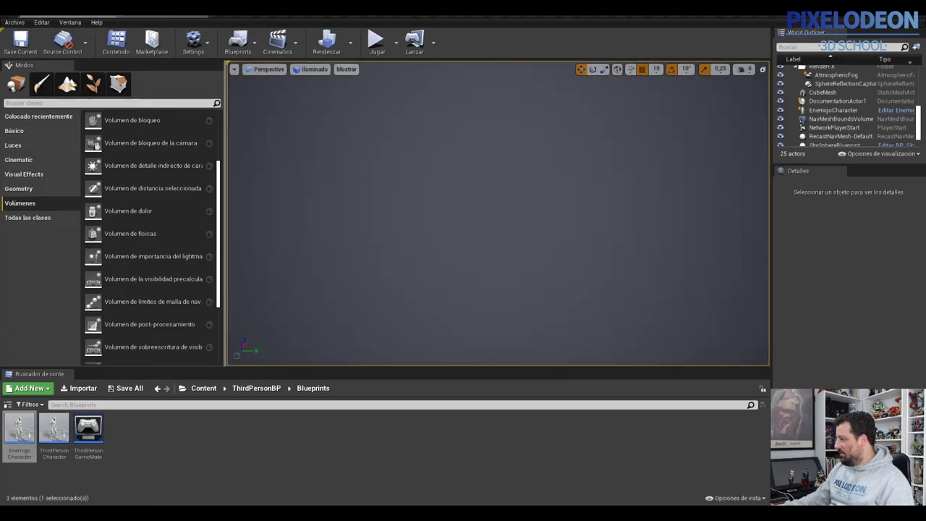
right_click_drag(540, 157, 587, 94)
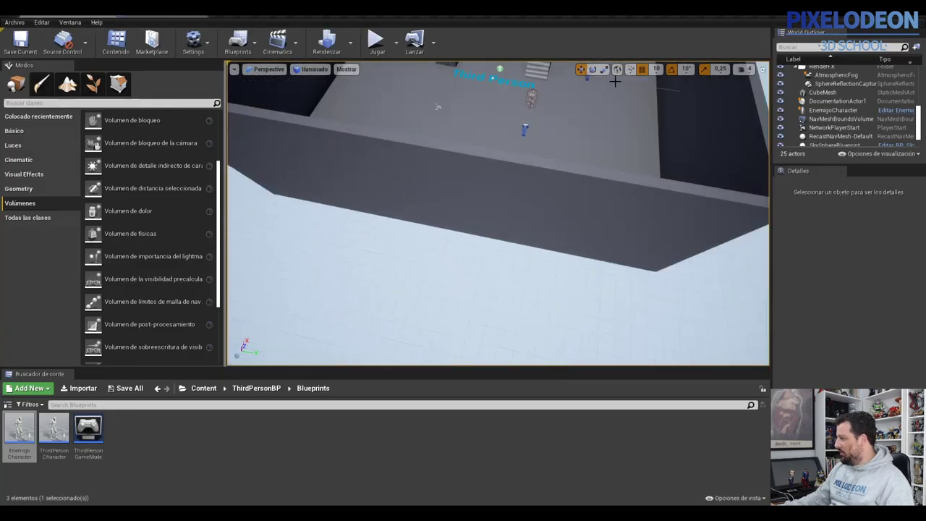
left_click(614, 82)
key("f")
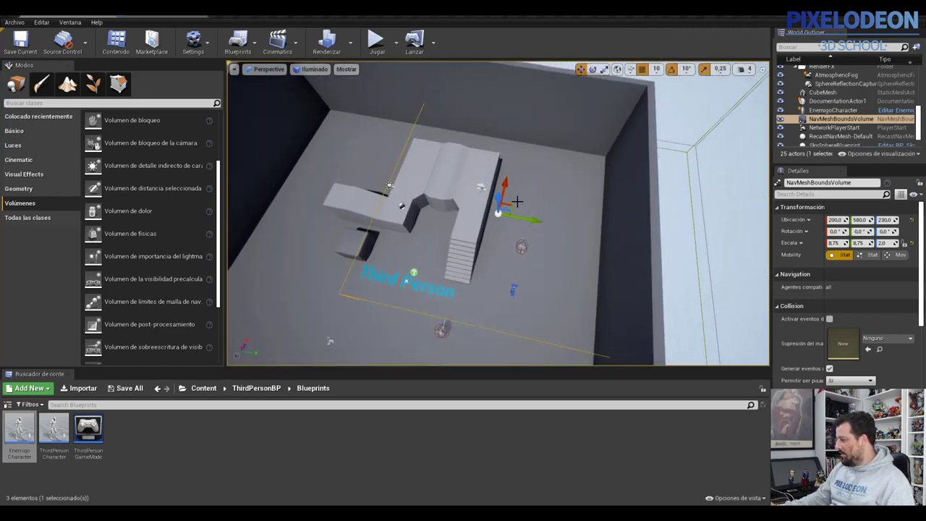
- Scale the nav volume to 14.0, 14.0, 2.0, move it to the stairs base, save, and play
left_click(605, 69)
left_click_drag(510, 203, 520, 194)
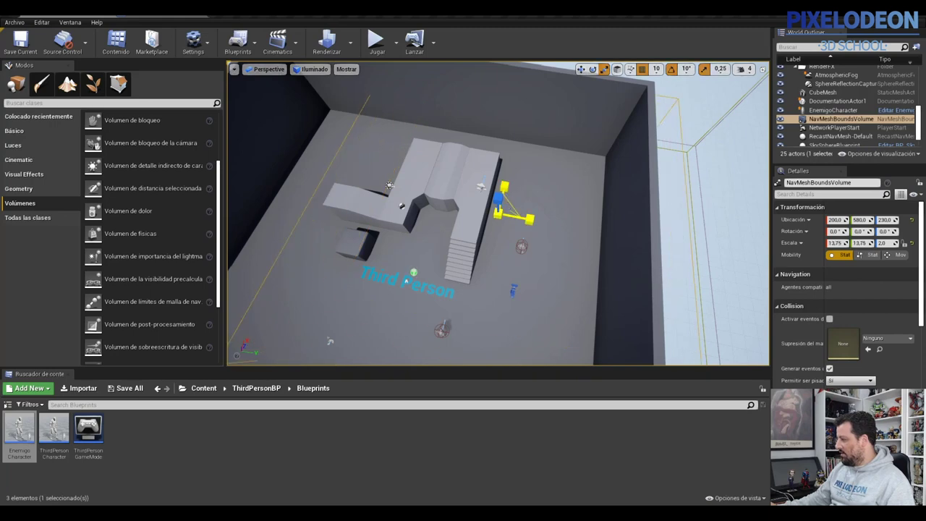
left_click(581, 69)
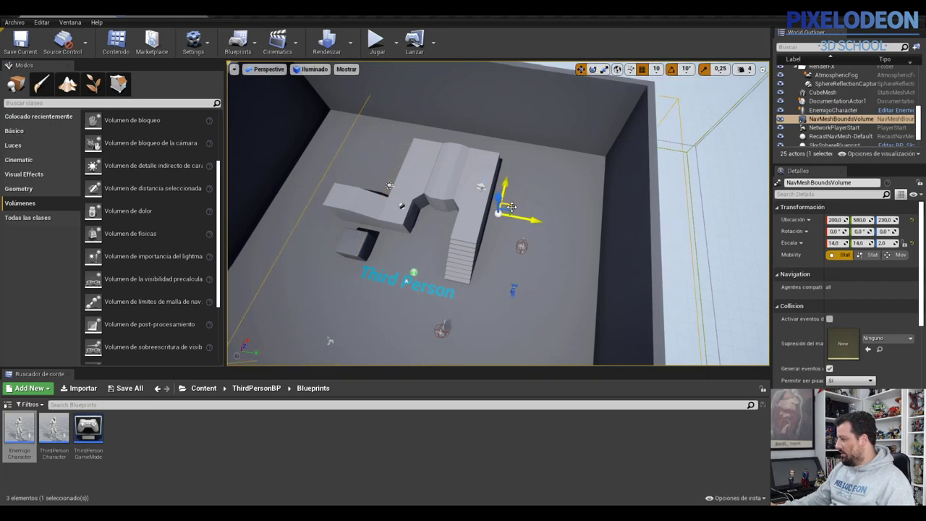
left_click_drag(511, 206, 435, 247)
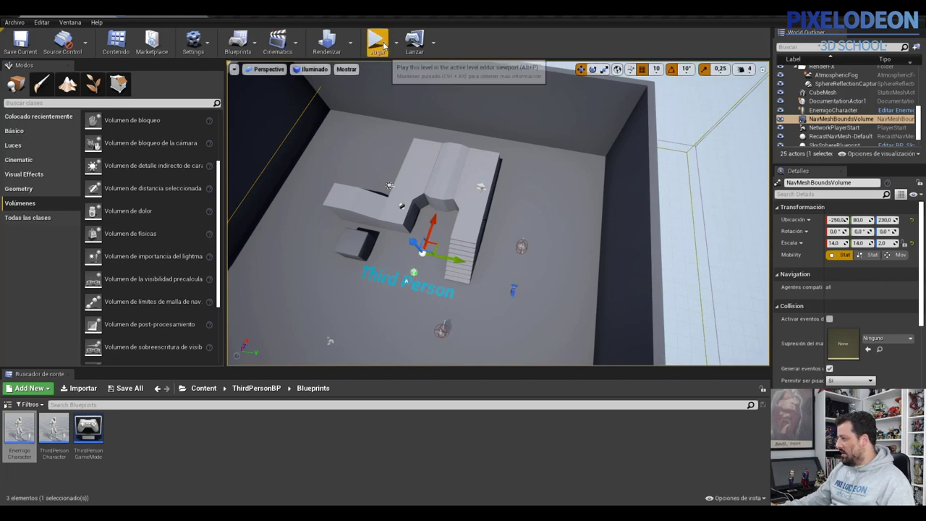
key("ctrl+s")
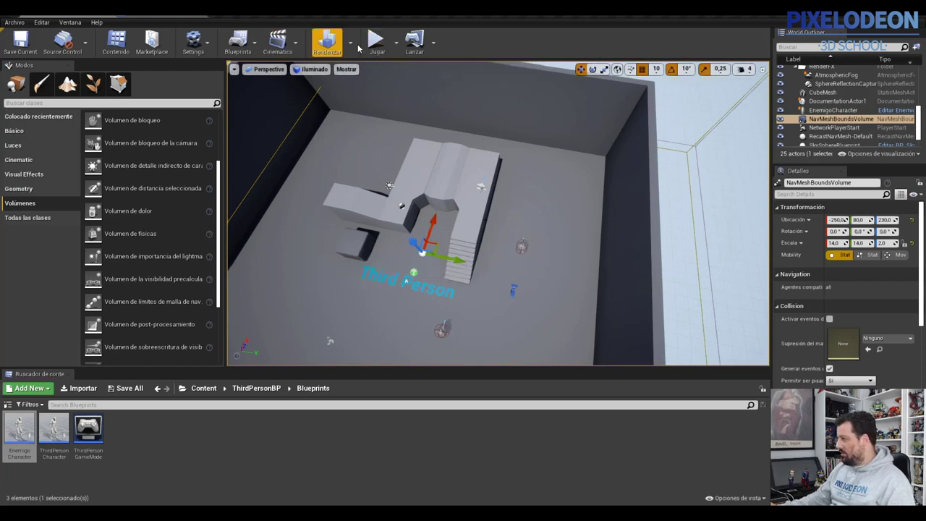
left_click(376, 41)
- Play-test the level, running the player up the stairs as the enemy follows, then stop
left_click(529, 275)
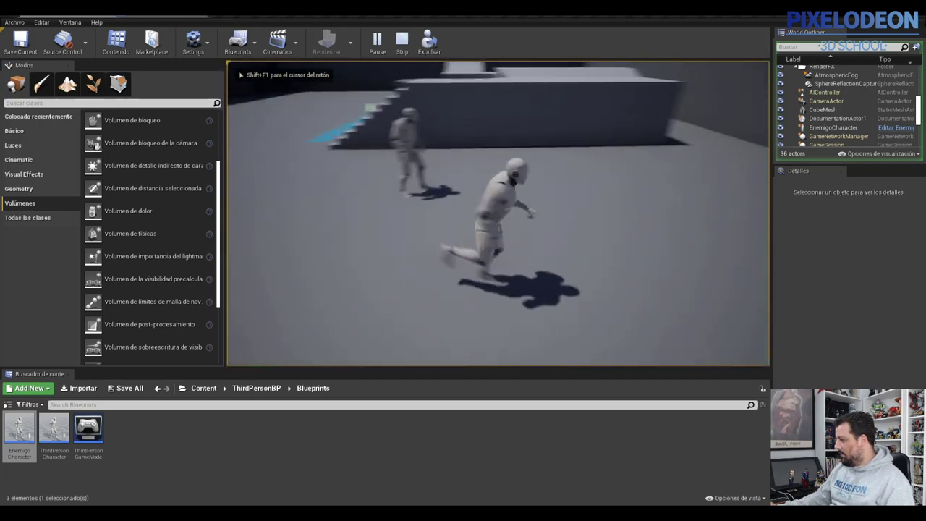
key("w")
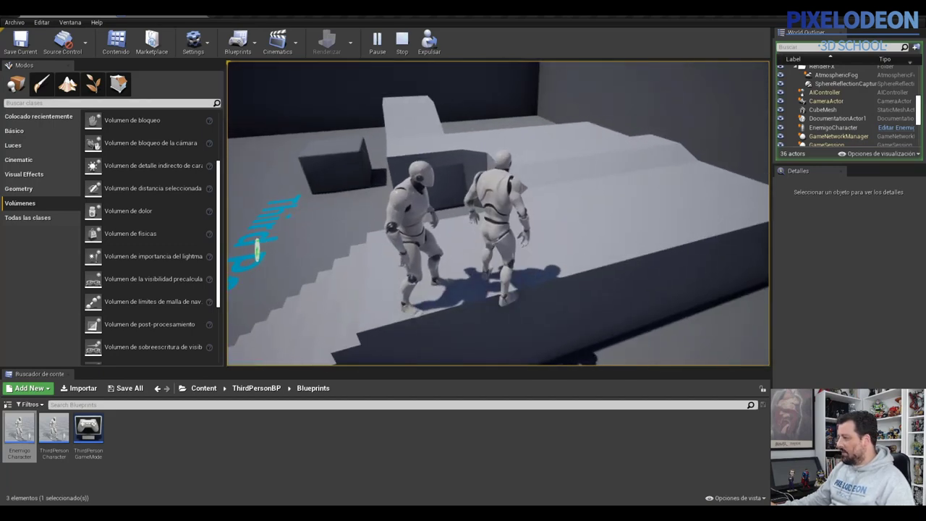
key("Escape")
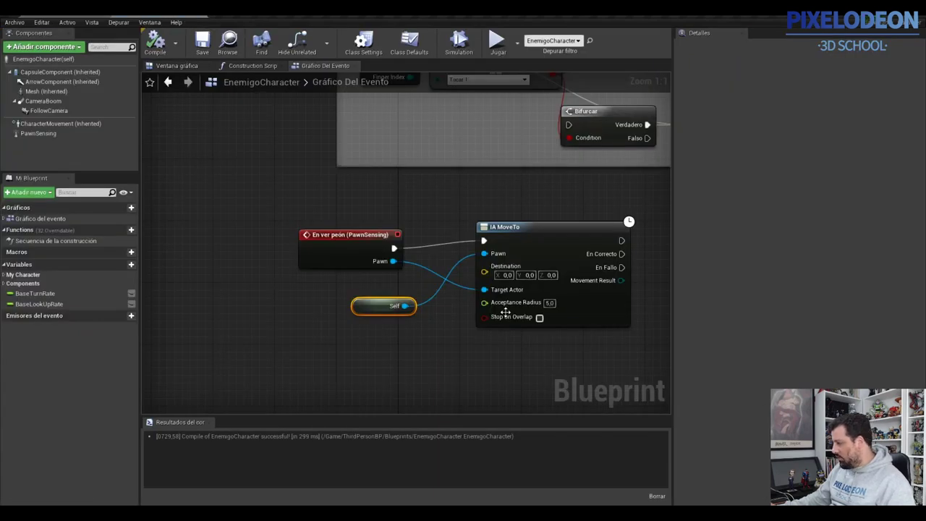
- Enable Stop on Overlap on IA MoveTo, compile, play-test the chase, then return to the event graph
left_click(538, 317)
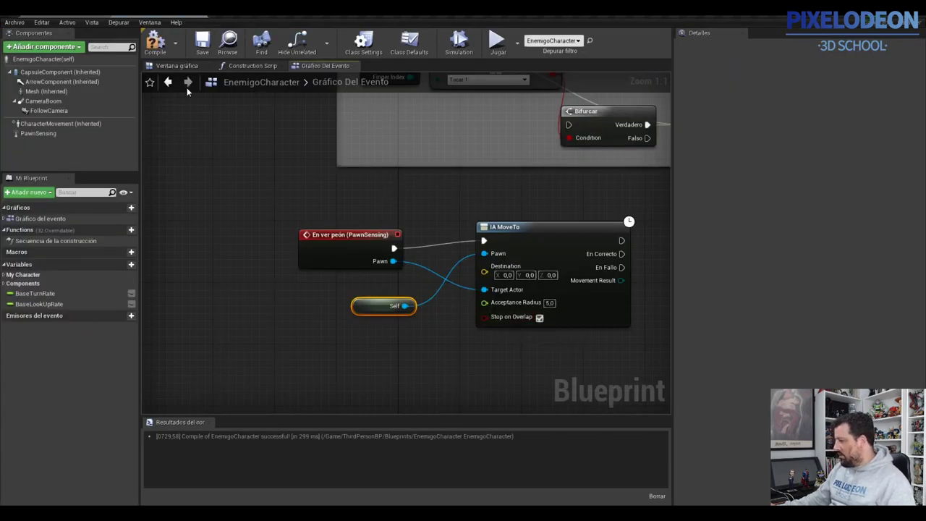
left_click(154, 45)
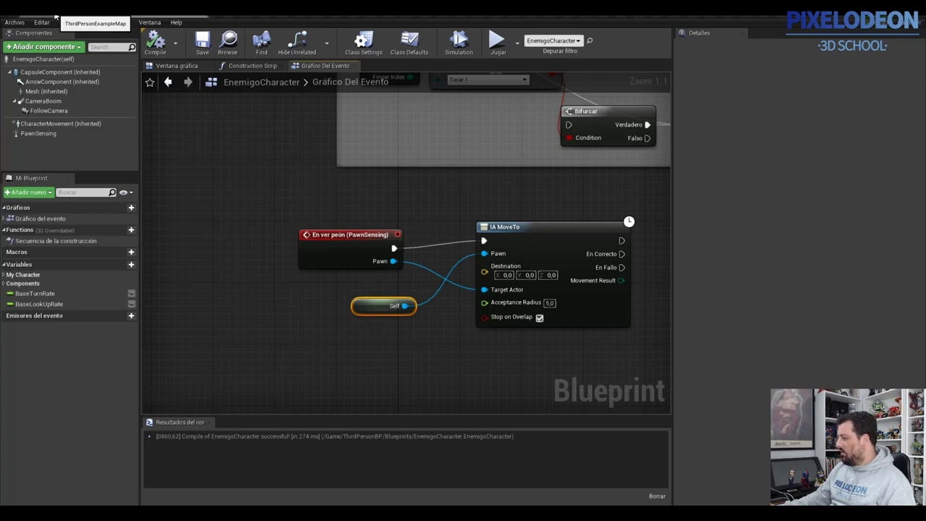
left_click(55, 15)
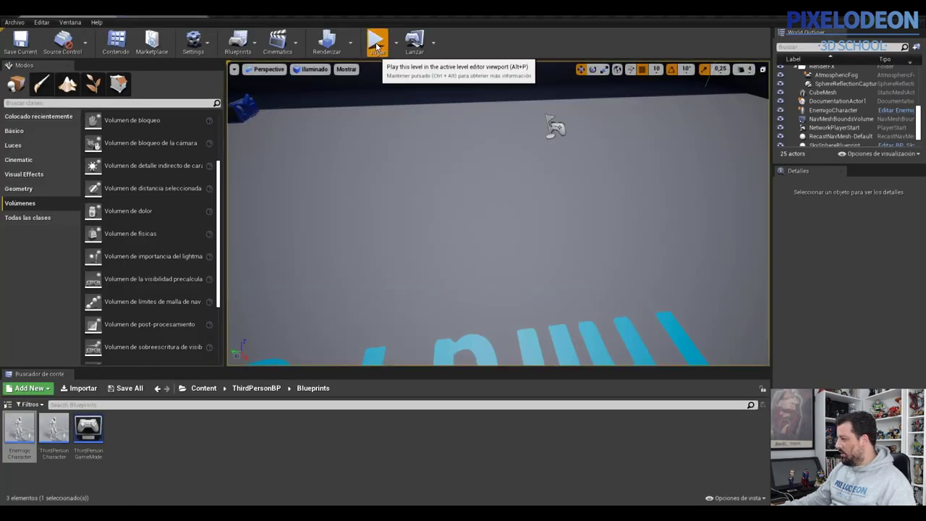
left_click(375, 40)
left_click(486, 212)
key("w")
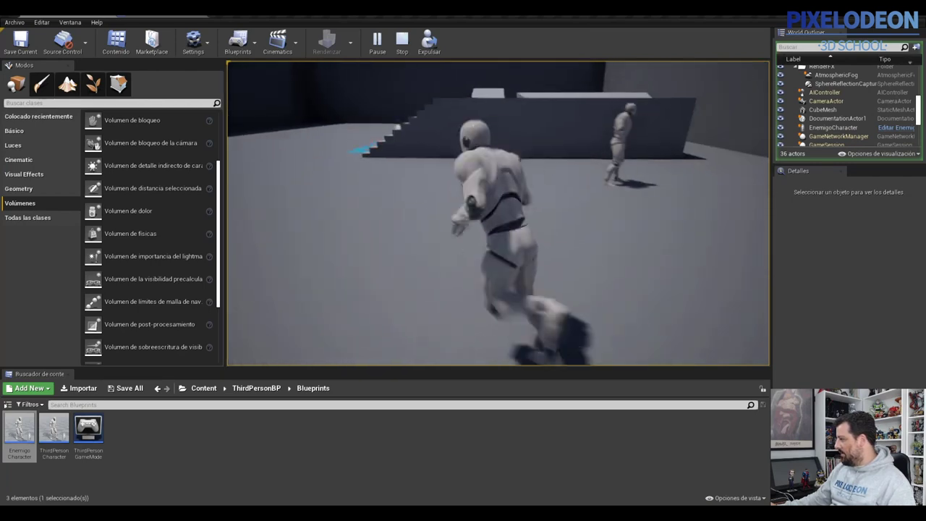
key("Escape")
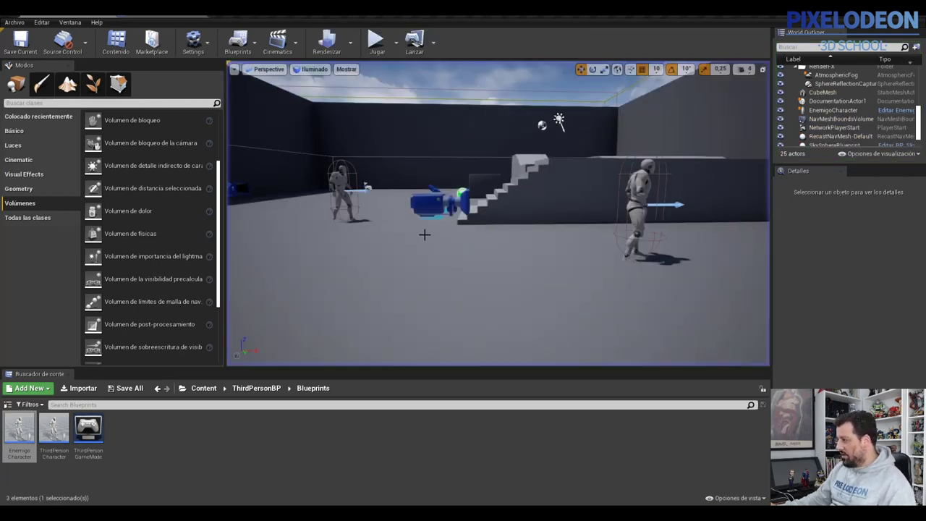
left_click(150, 18)
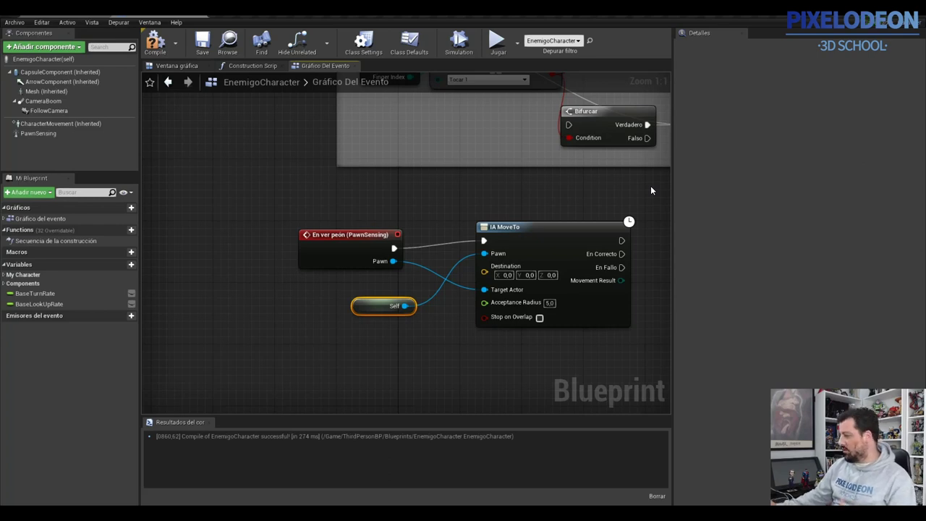
- Fly the level viewport over the floor and stairs to survey the enemies, then reopen EnemigoCharacter
scroll(367, 260, "down", 1)
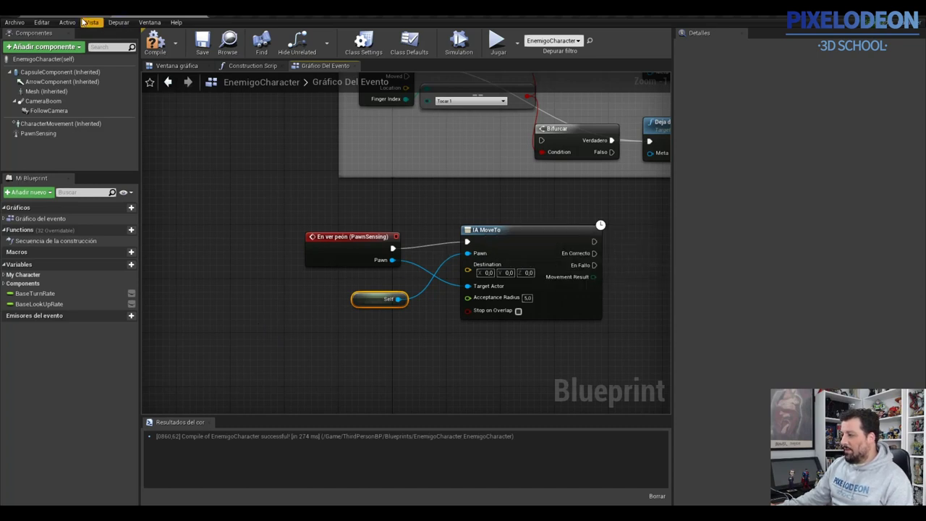
left_click(109, 24)
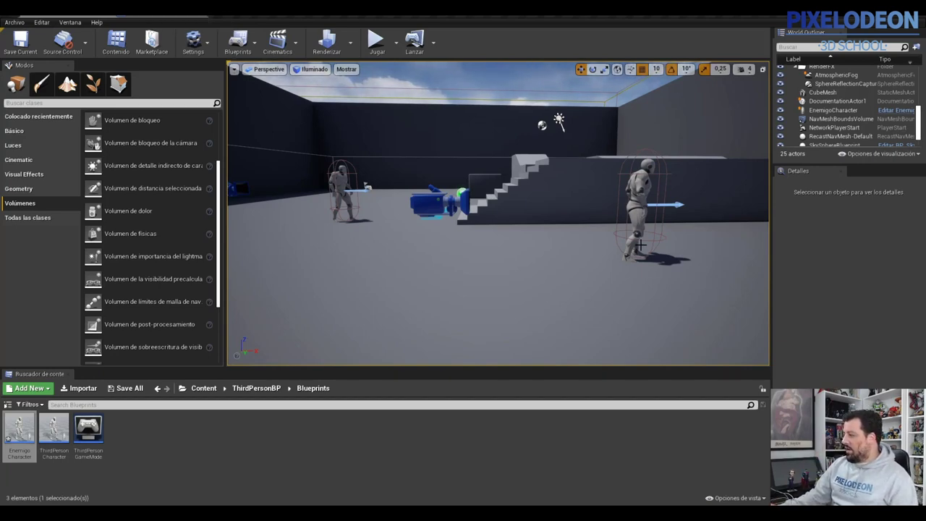
scroll(640, 246, "down", 2)
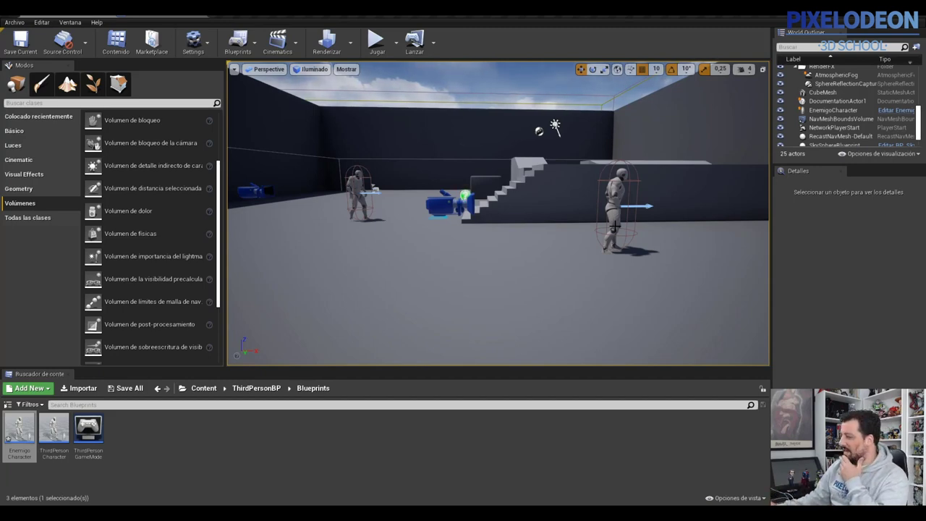
right_click_drag(518, 204, 428, 198)
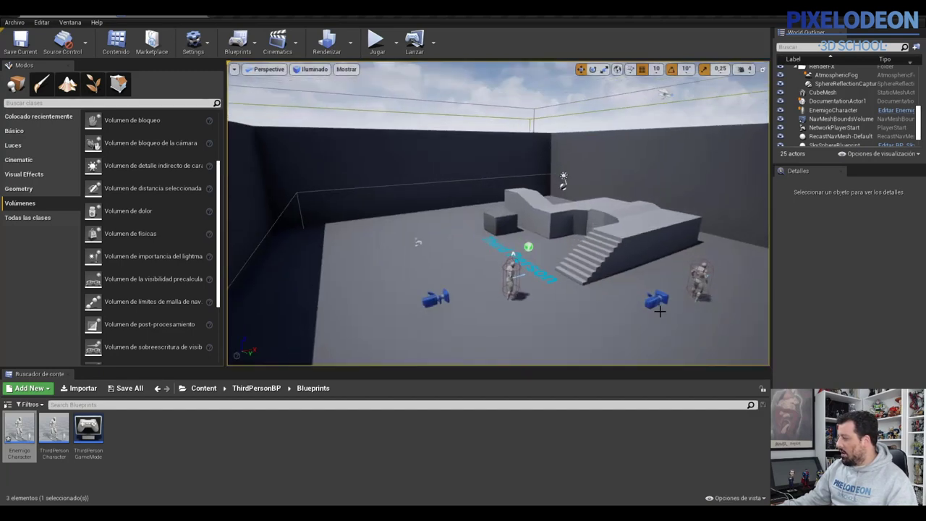
mouse_move(428, 198)
right_mouse_down()
mouse_move(570, 223)
mouse_move(537, 228)
right_mouse_up()
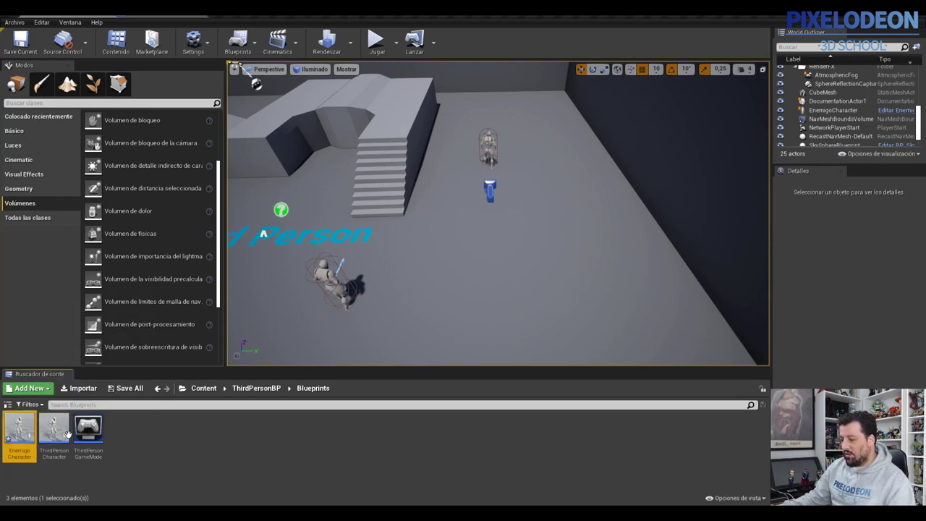
double_click(22, 430)
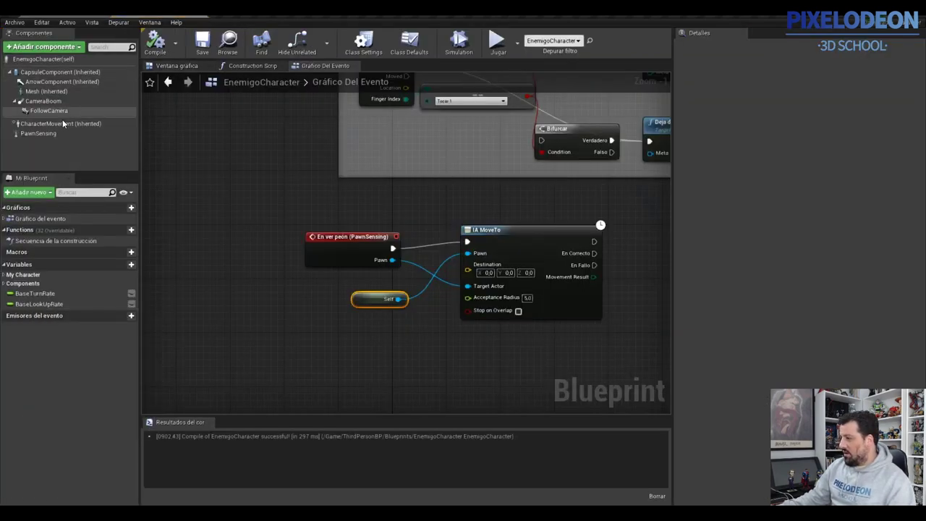
- Review CharacterMovement and Mesh, checking the SK_Mannequin and ThirdPerson_AnimBP_C dropdowns without changes
left_click(44, 124)
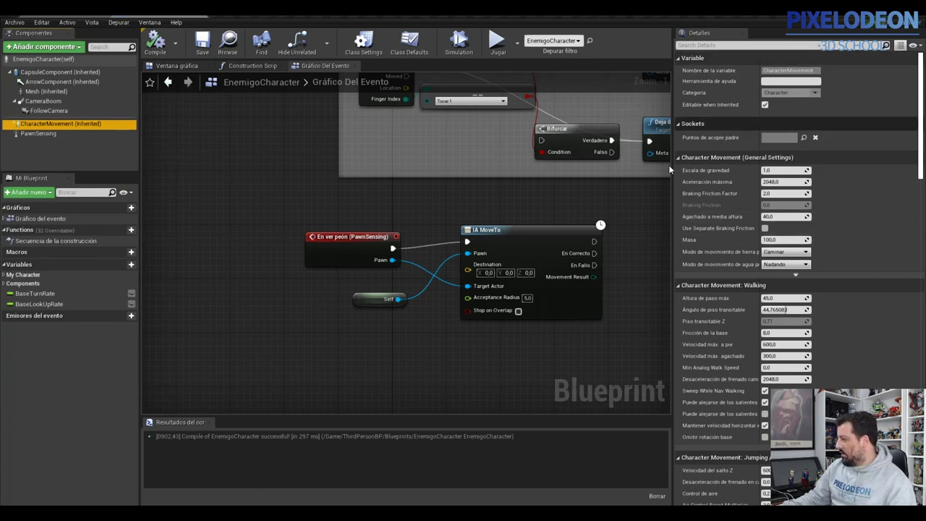
left_click(46, 91)
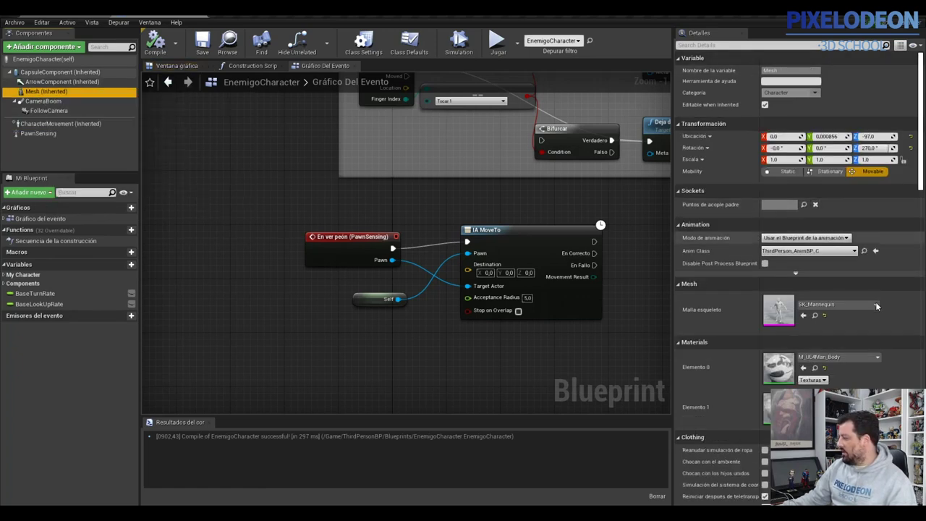
left_click(872, 304)
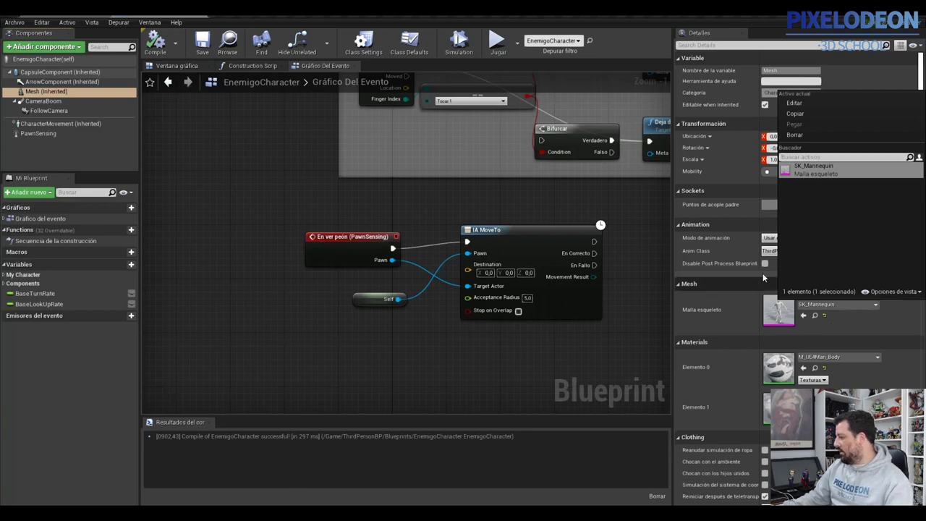
left_click(715, 319)
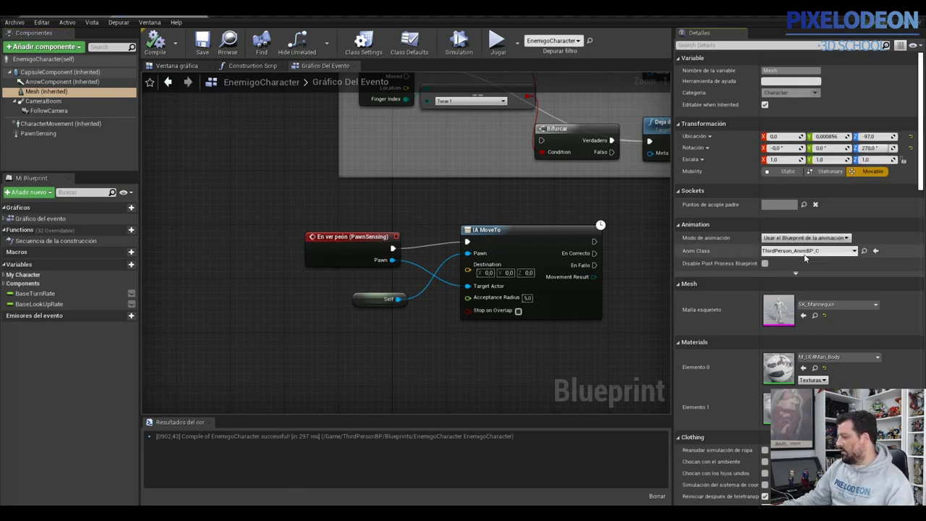
left_click(805, 251)
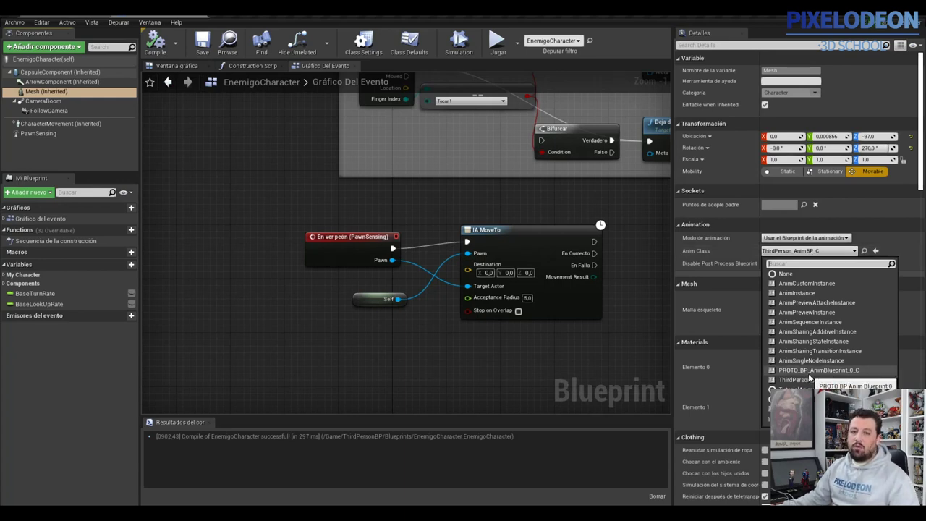
left_click(383, 113)
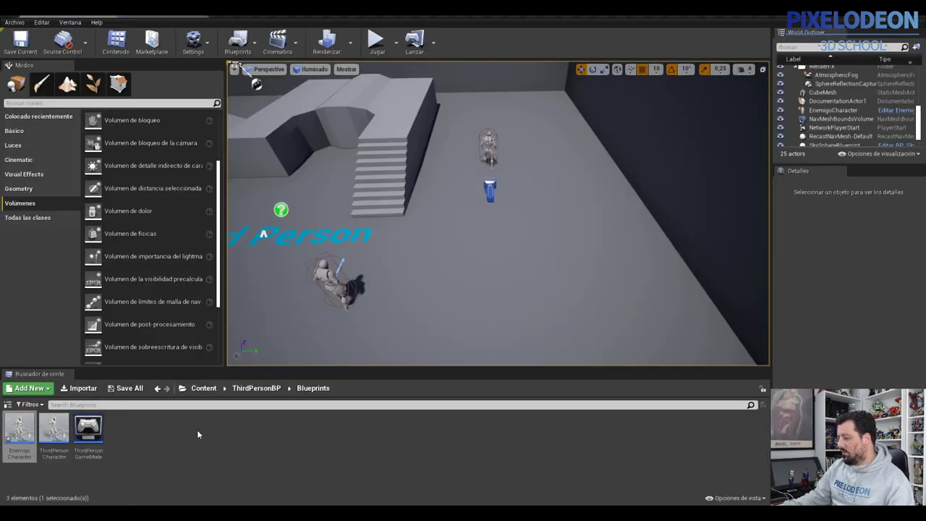
- Browse the Animation new-asset options in the Blueprints folder without creating anything
right_click(197, 434)
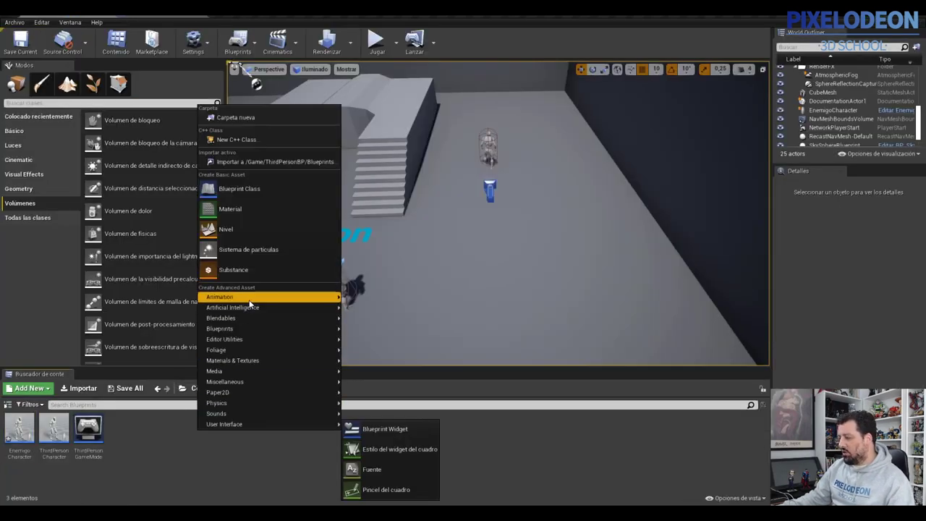
mouse_move(304, 297)
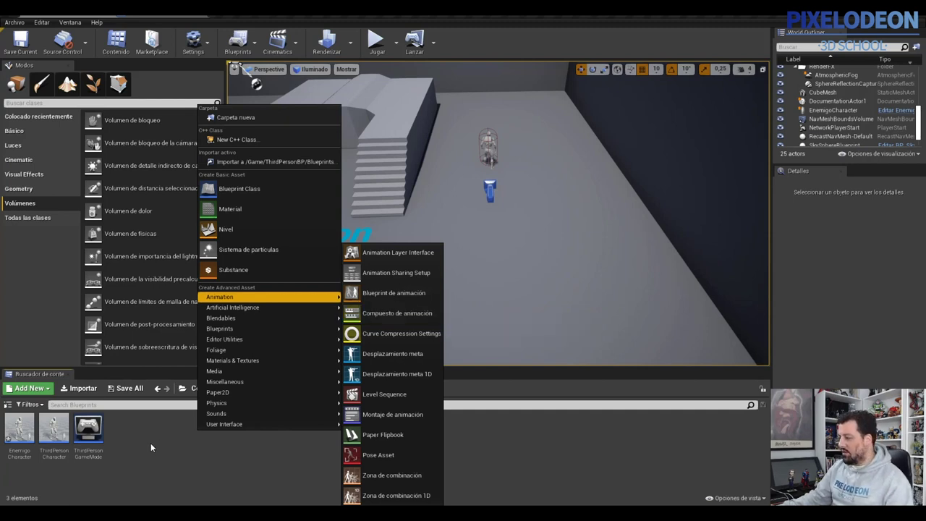
left_click(161, 458)
- Reopen EnemigoCharacter and check the Anim Class list, leaving it unchanged
left_click(14, 431)
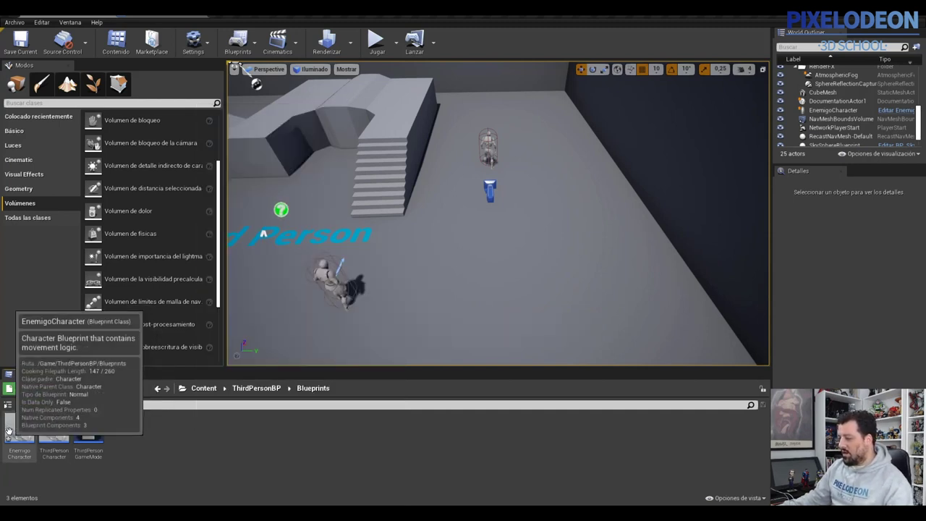
double_click(13, 430)
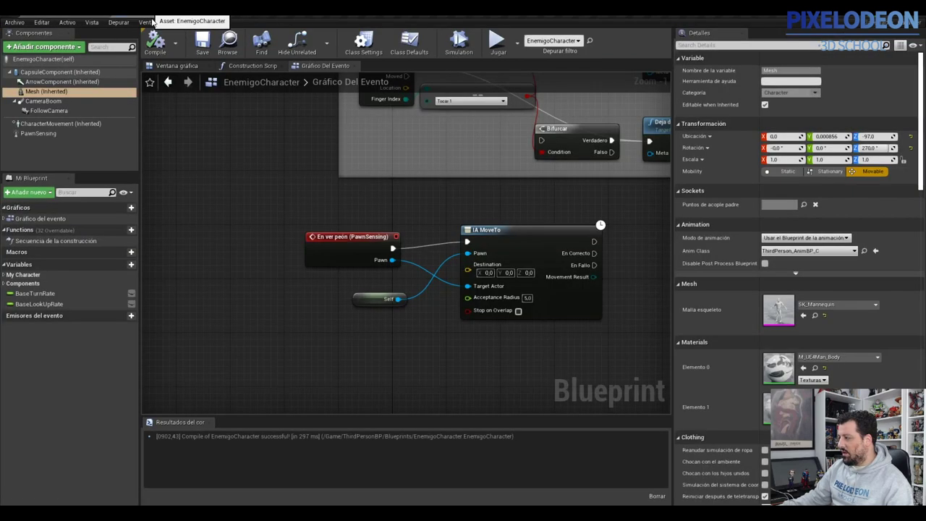
left_click(825, 251)
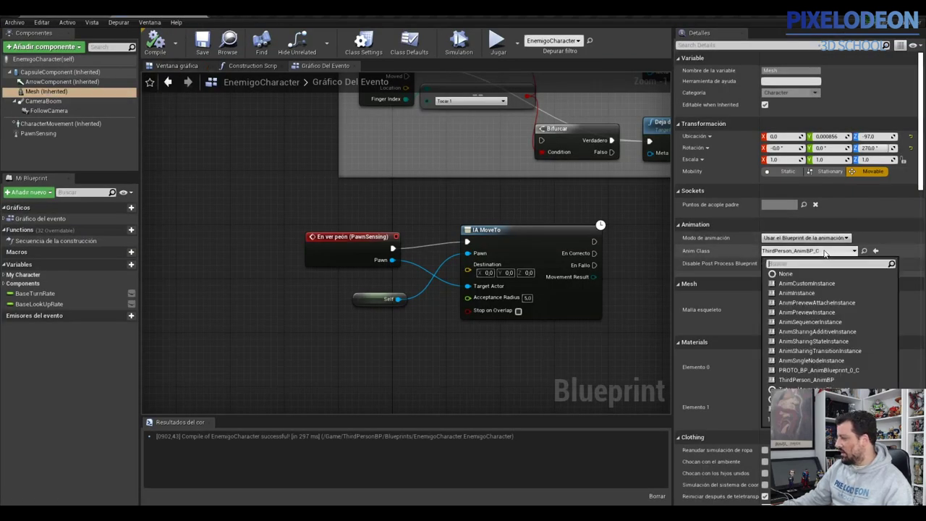
left_click(722, 284)
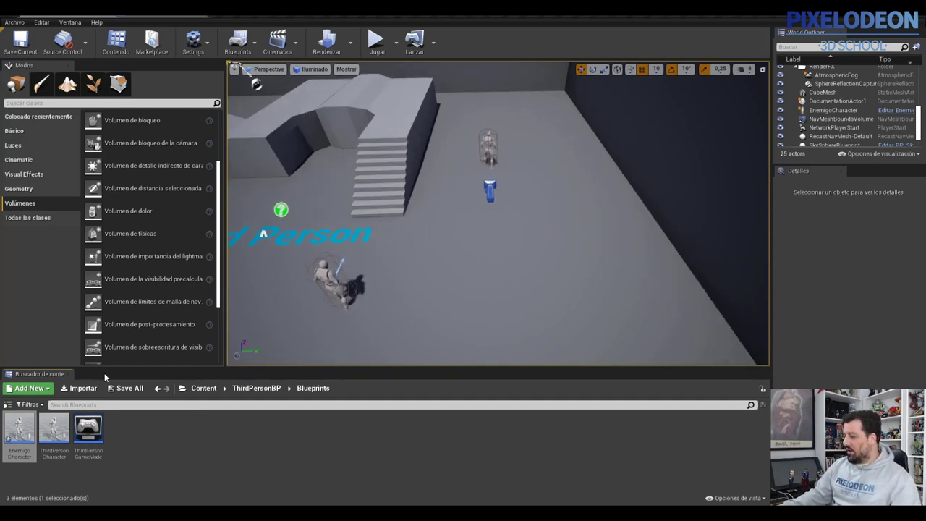
- Drop a second EnemigoCharacter into the level and shift it further left
left_click_drag(43, 420, 561, 300)
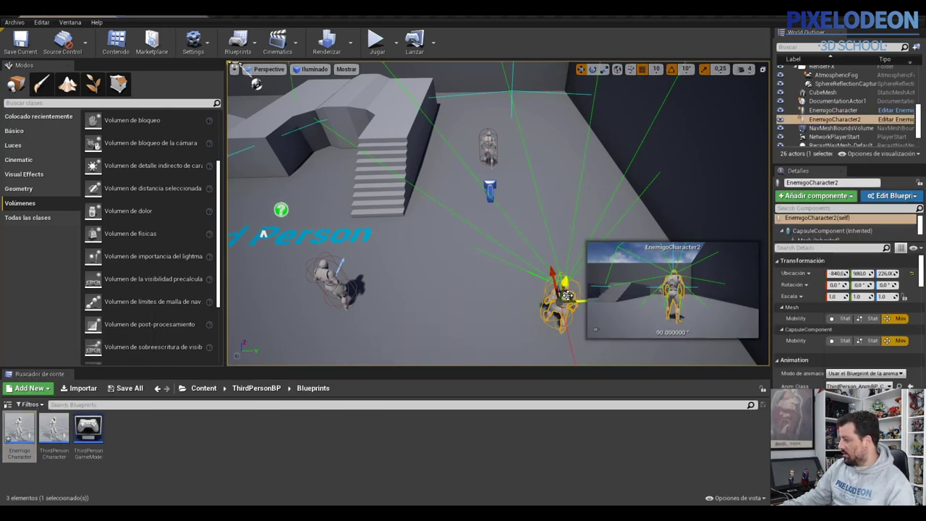
mouse_move(495, 307)
left_mouse_down()
mouse_move(543, 234)
mouse_move(254, 259)
left_mouse_up()
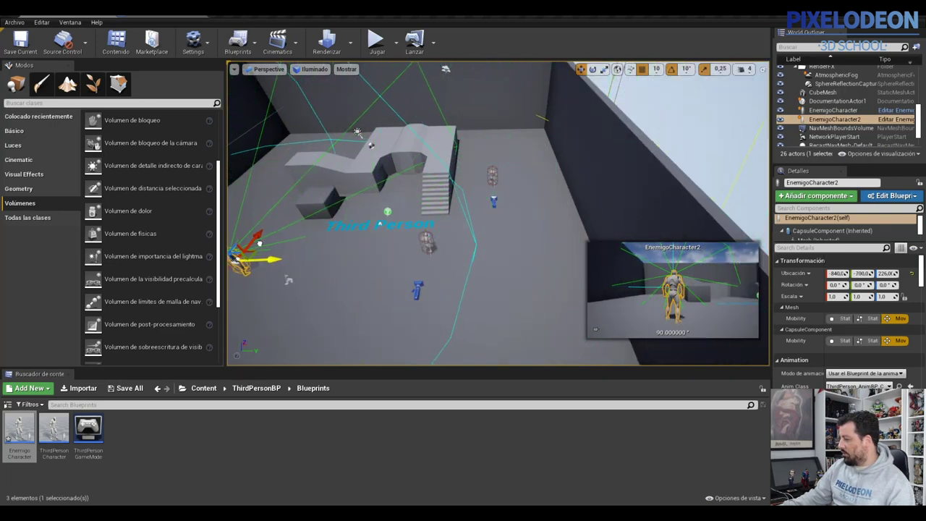
left_click_drag(252, 255, 242, 251)
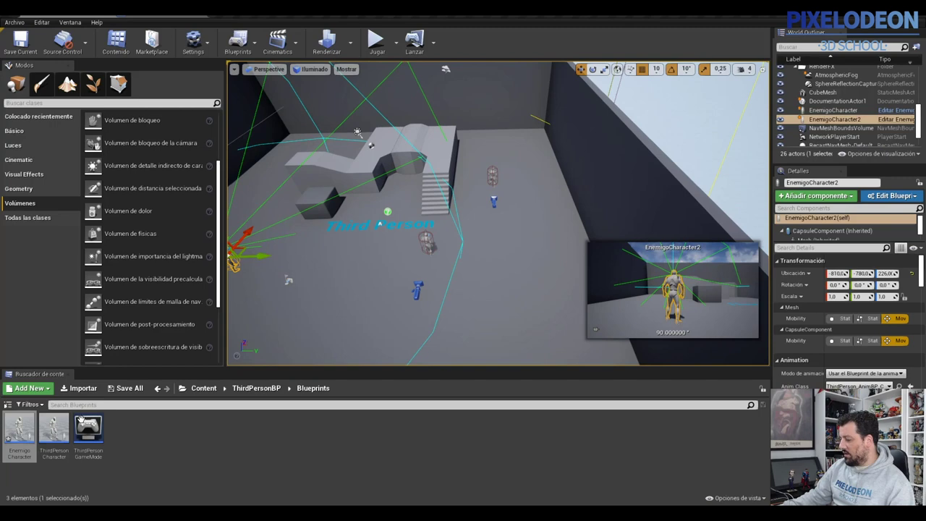
- Place a third EnemigoCharacter, rotate it to 70 degrees, and start playing
left_click_drag(19, 431, 380, 138)
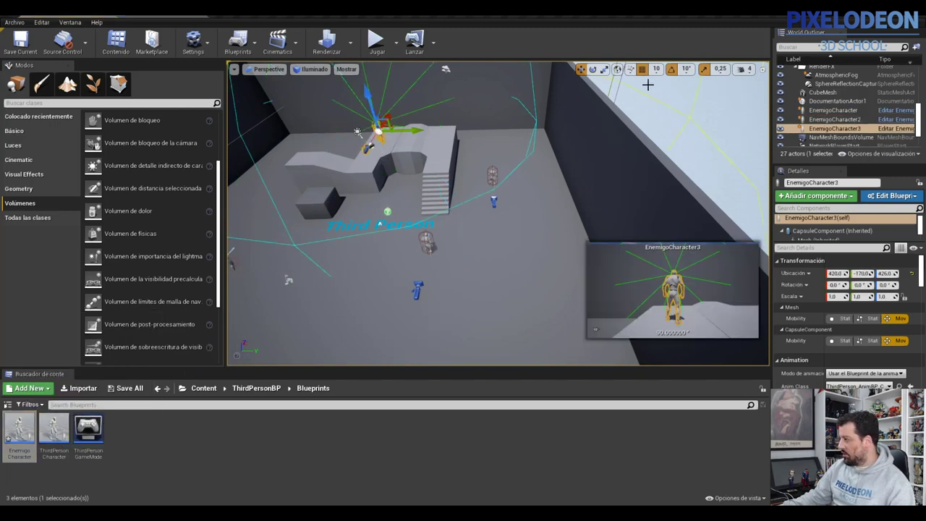
left_click(592, 69)
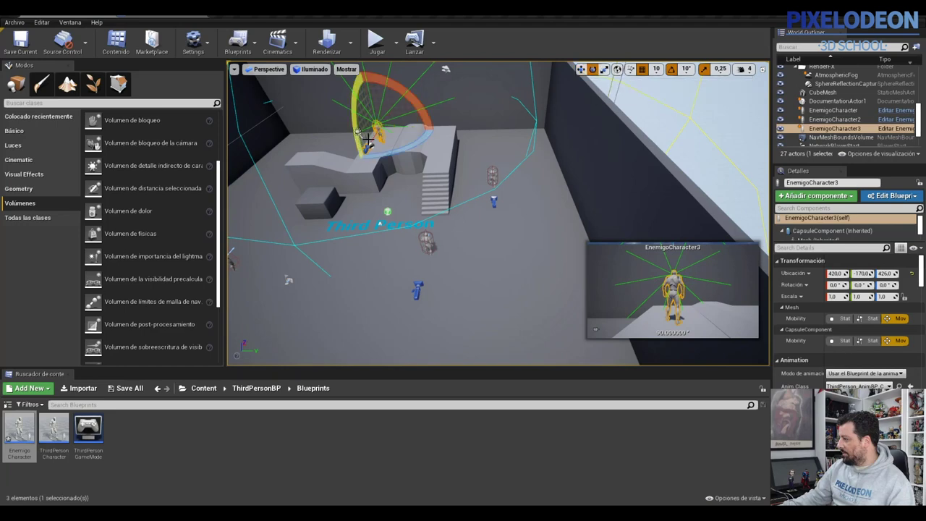
left_click_drag(367, 139, 357, 132)
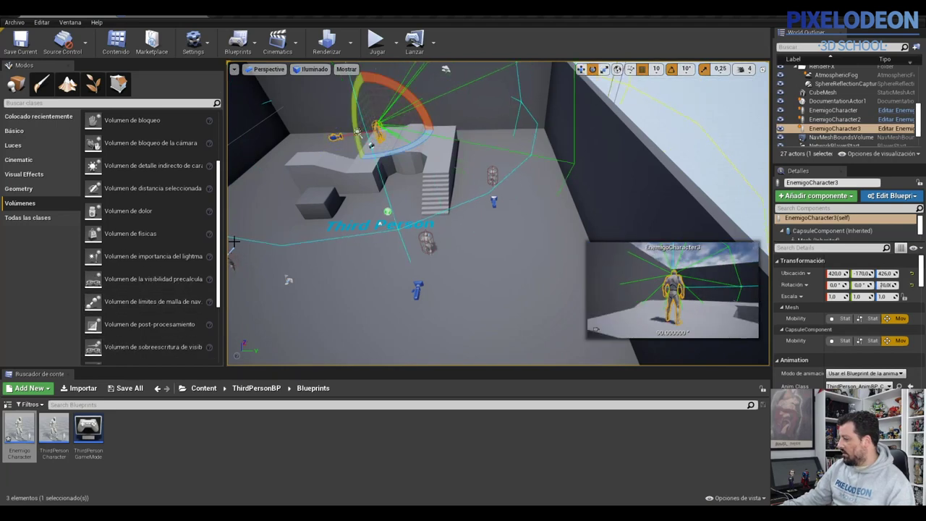
left_click(376, 42)
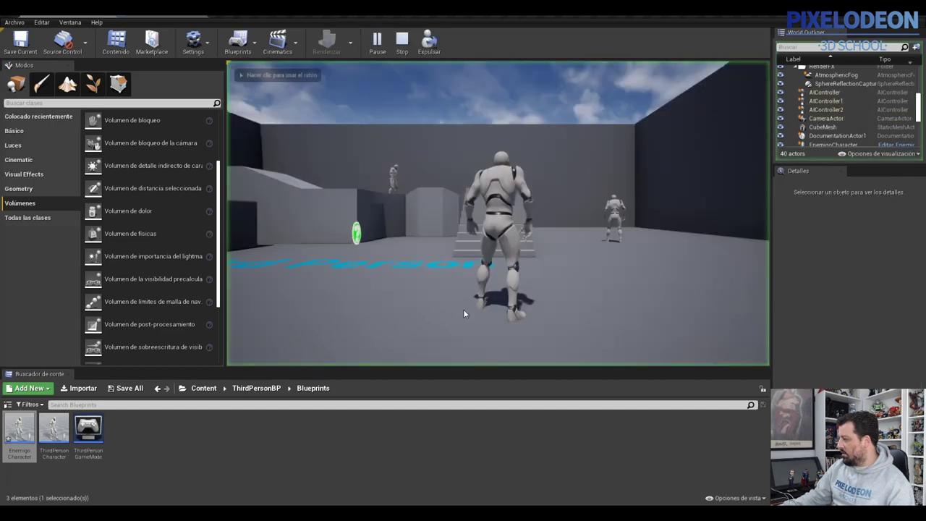
- Run the player over the ledge, stairs and floor while the enemies chase, then stop
left_click(481, 307)
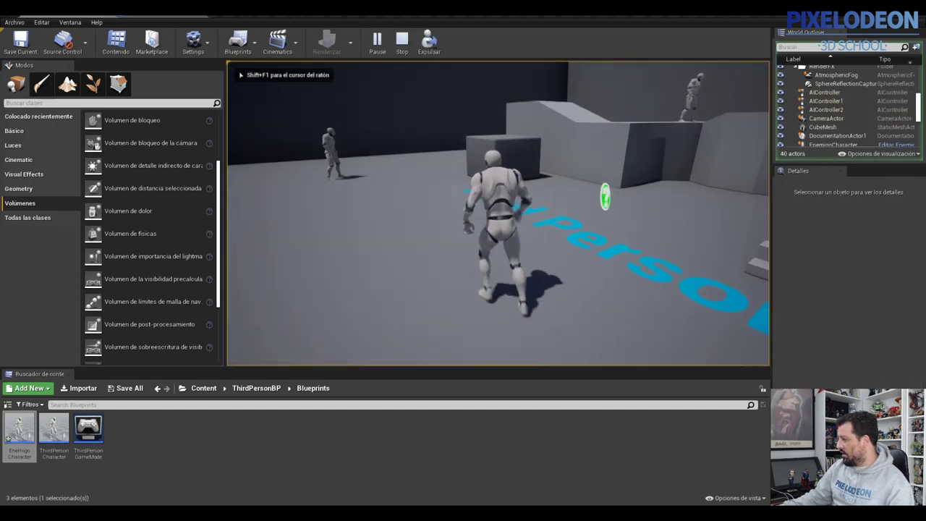
key("w")
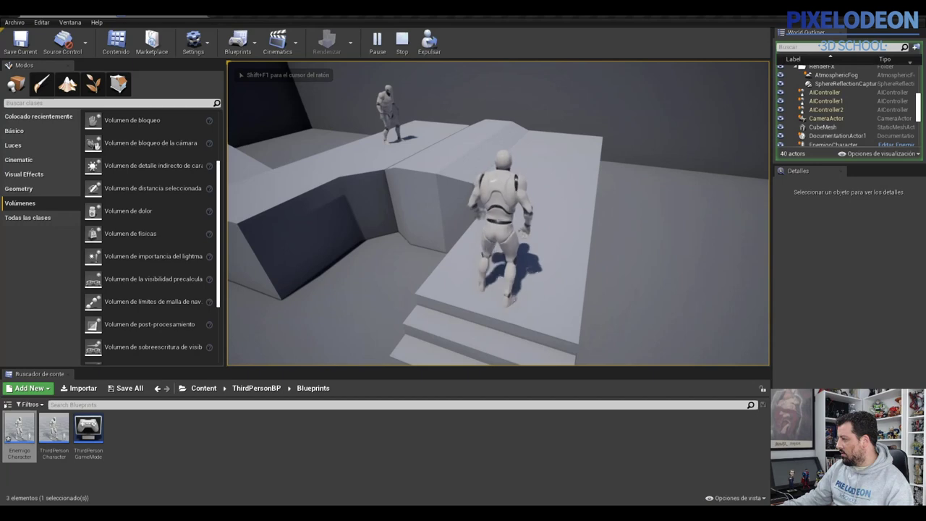
key("w")
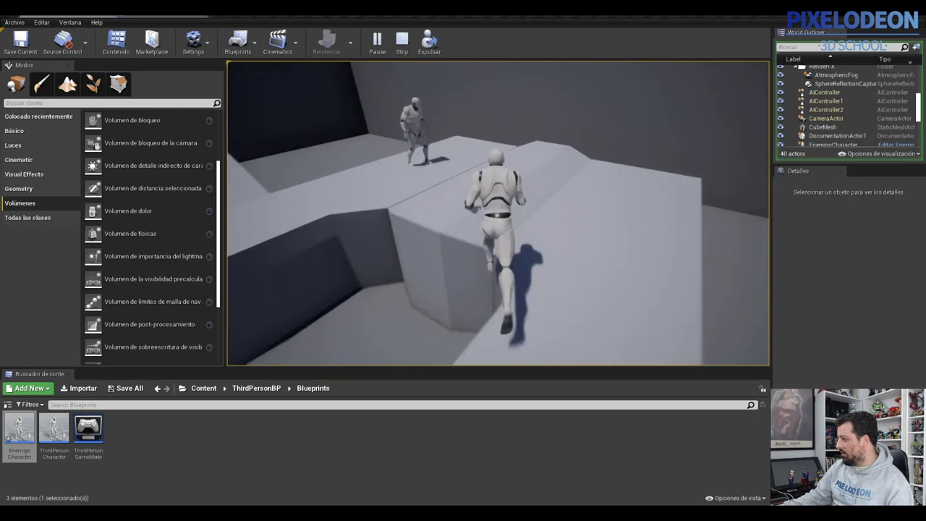
key("w")
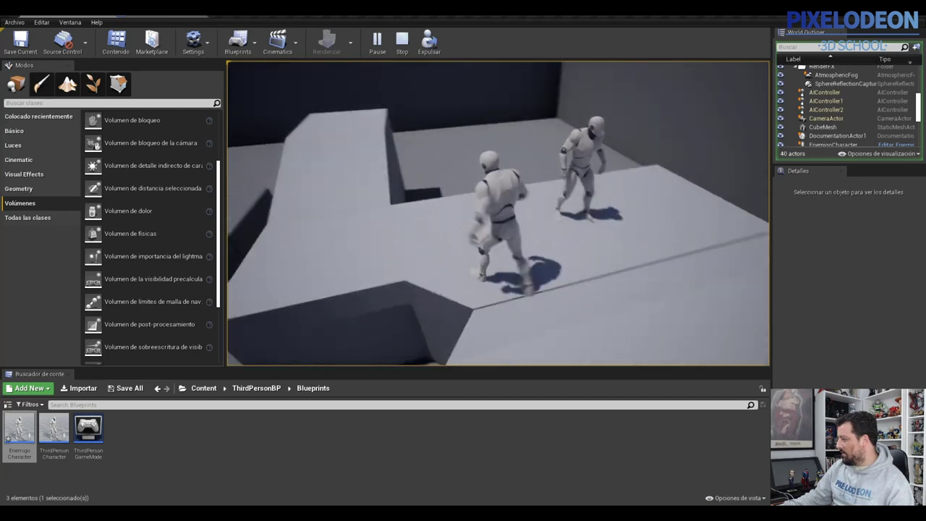
key("w")
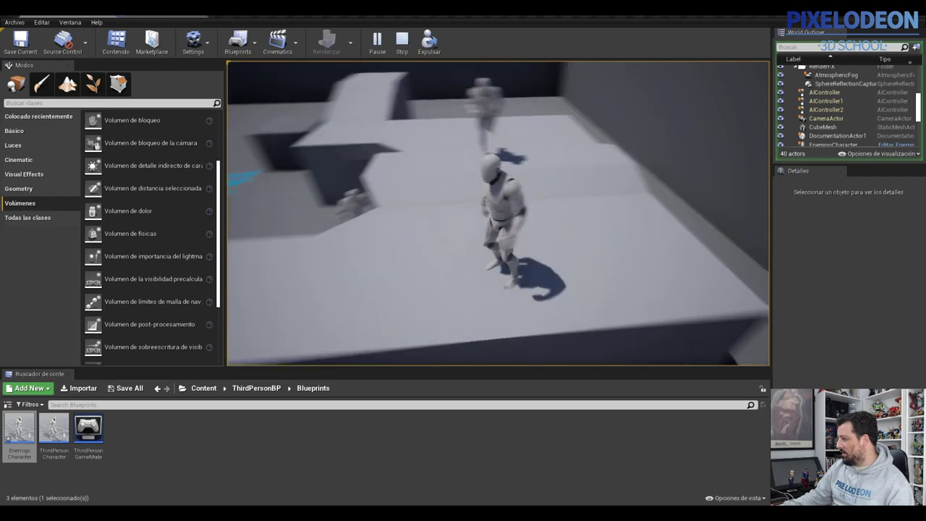
key("w")
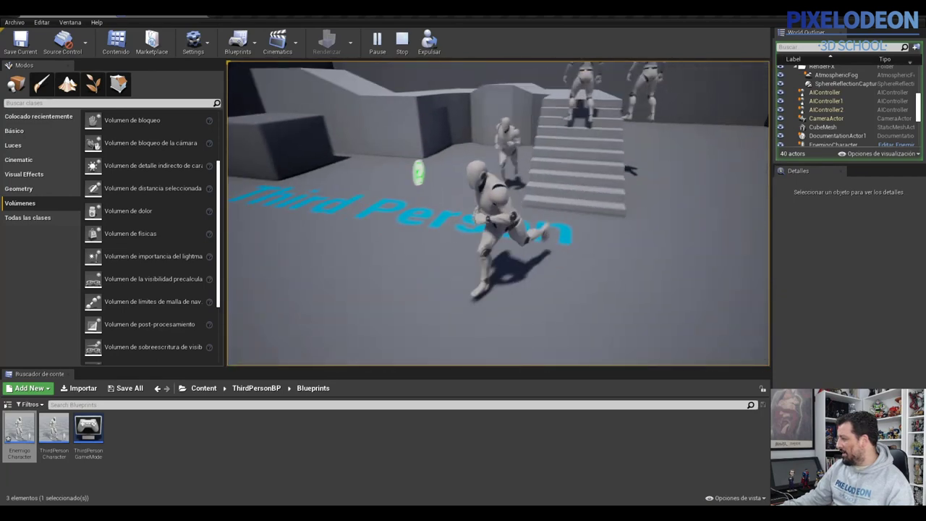
key("w")
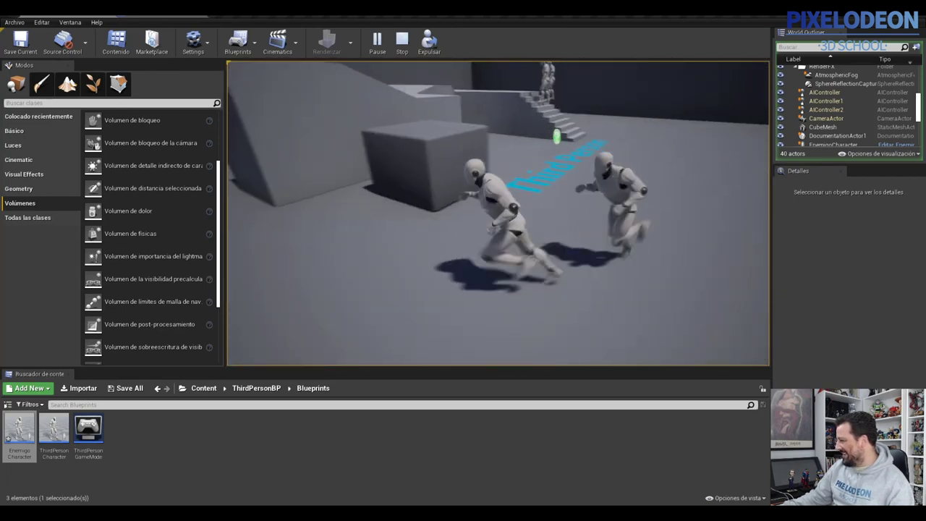
key("w")
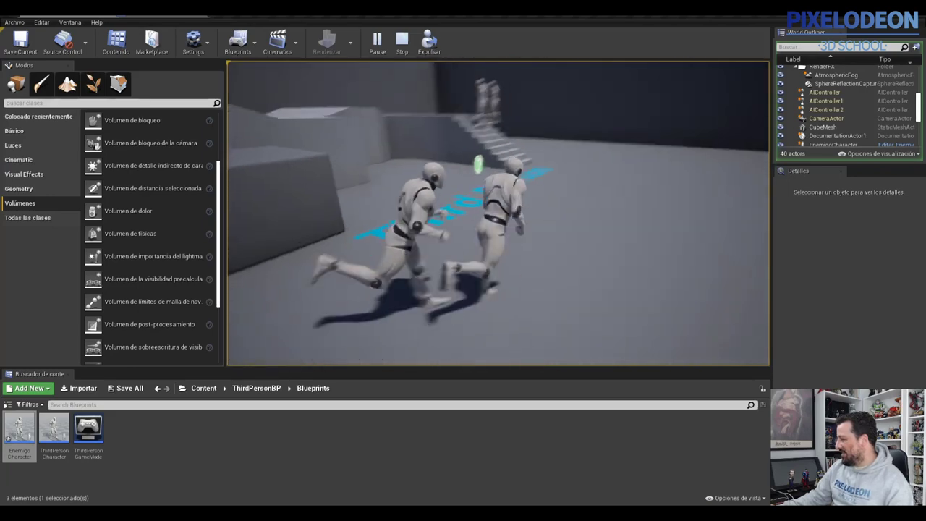
key("w")
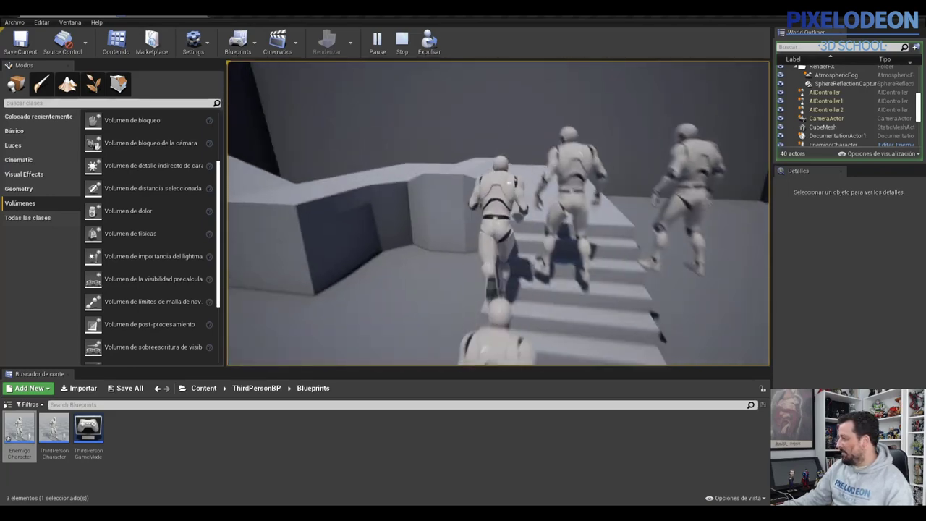
key("w")
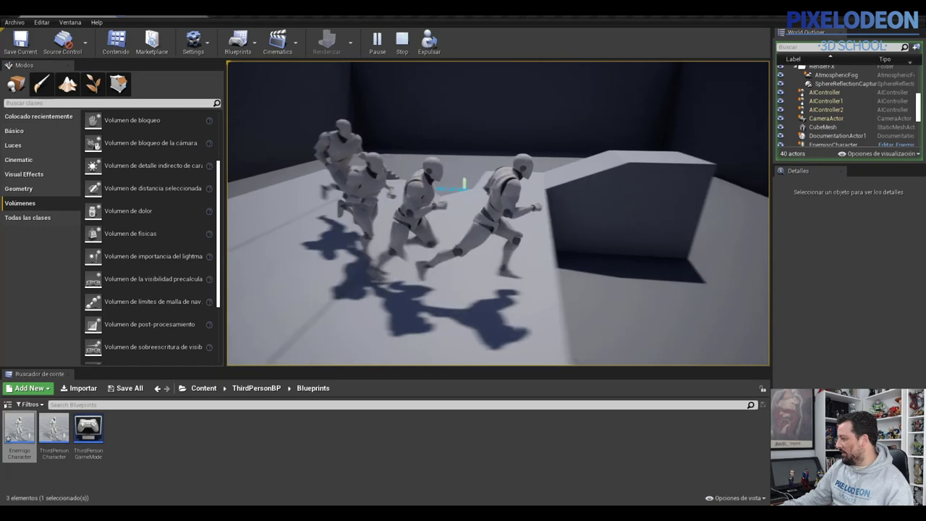
key("w")
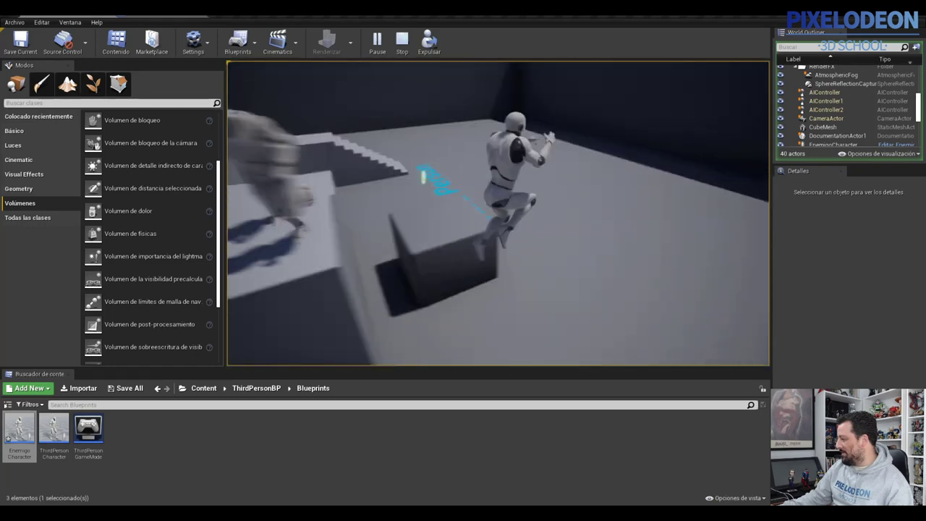
key("w")
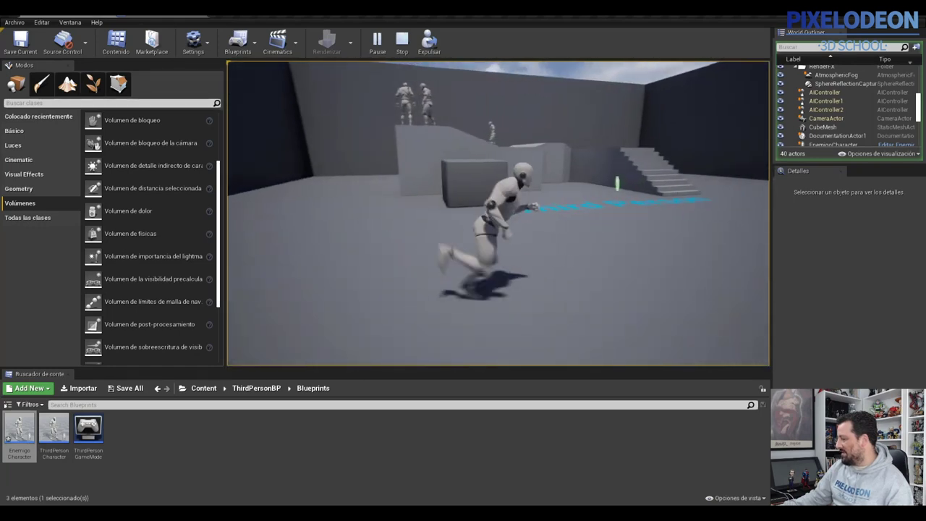
key("w")
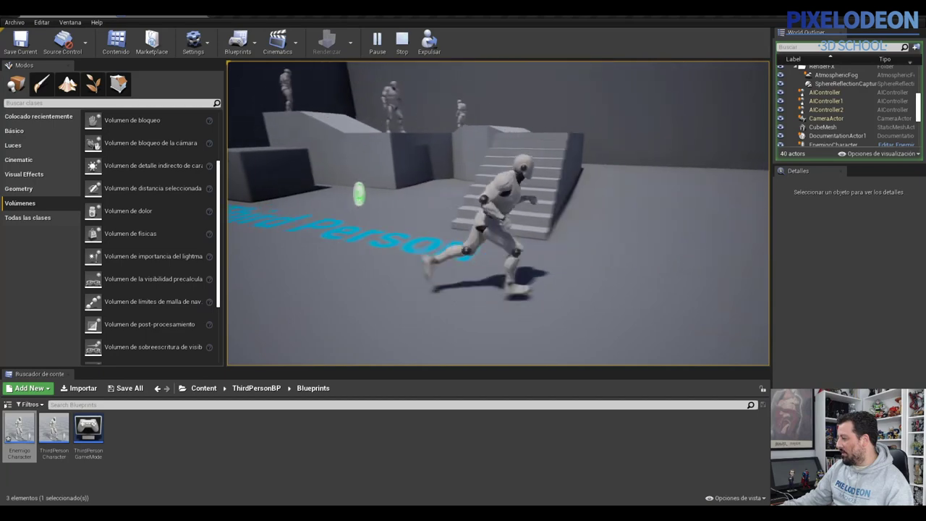
key("w")
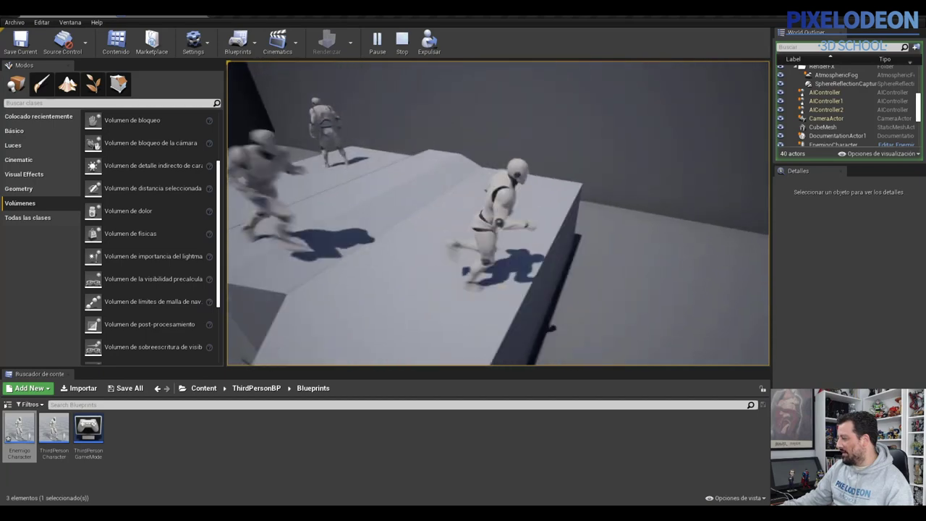
key("w")
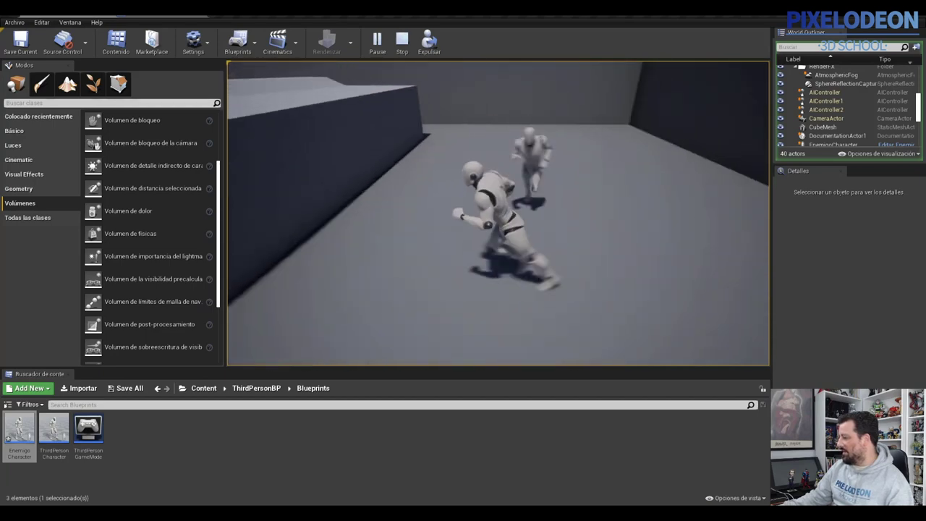
key("w")
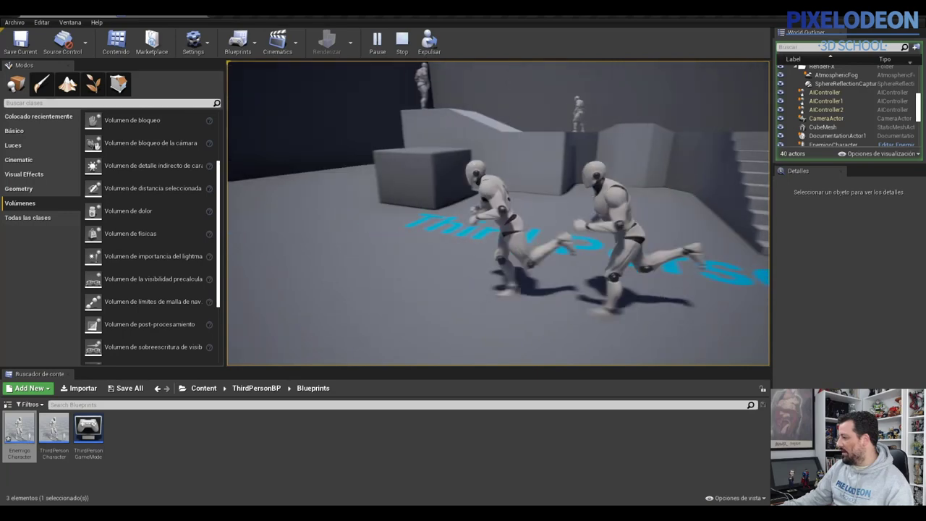
key("w")
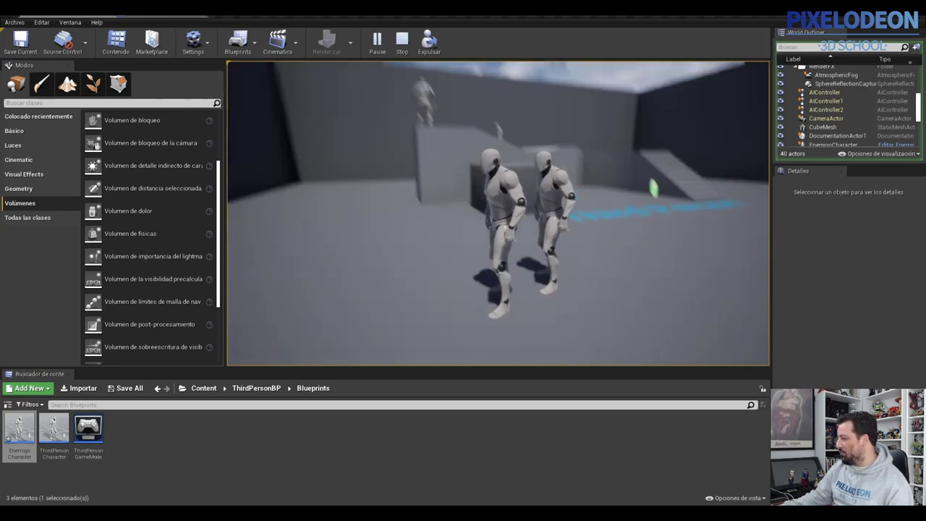
key("Escape")
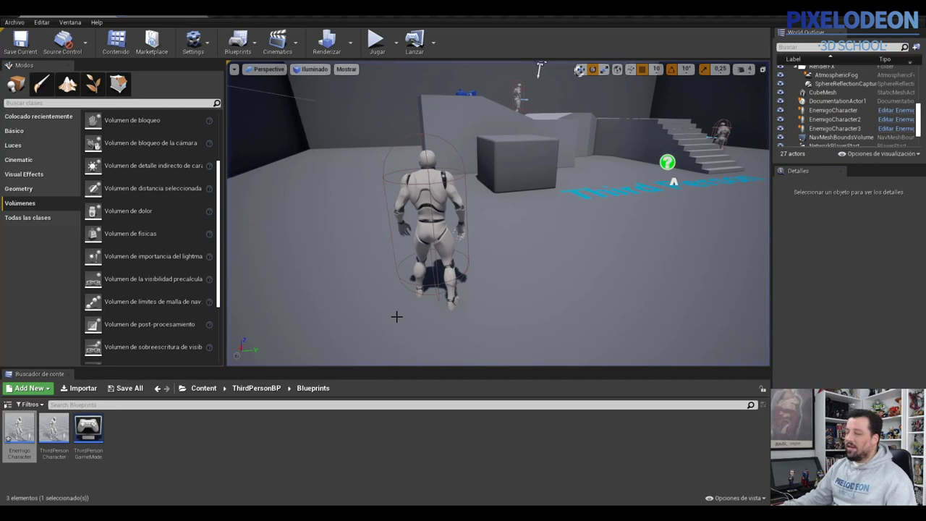
left_click(397, 316)
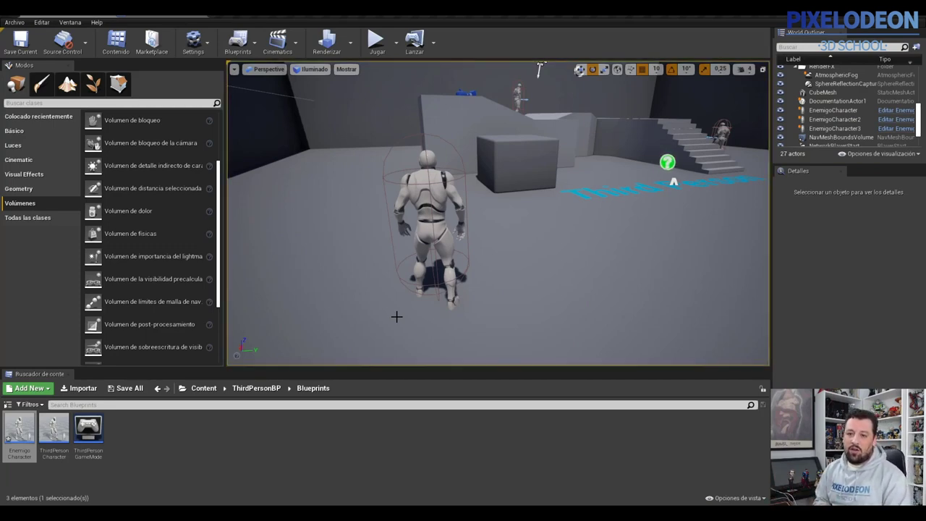